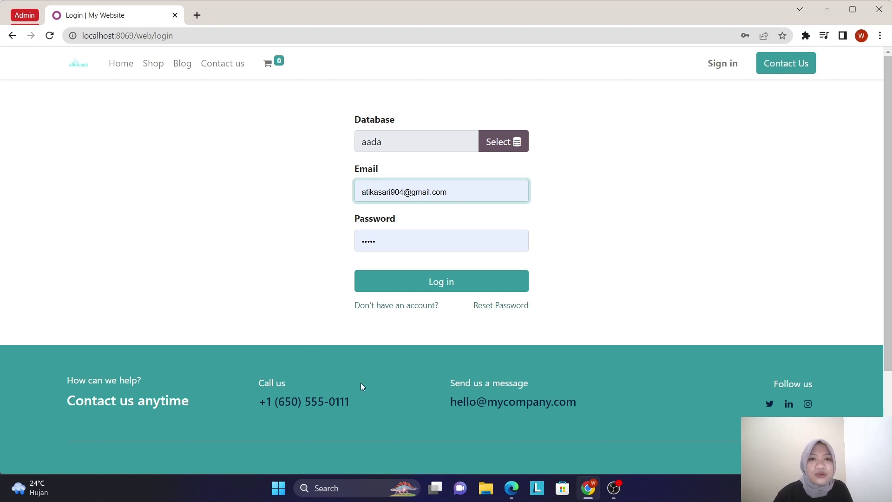
- Log in to the Odoo database and open the Website app from the app grid
{"action": "left_click", "coordinate": [454, 287]}
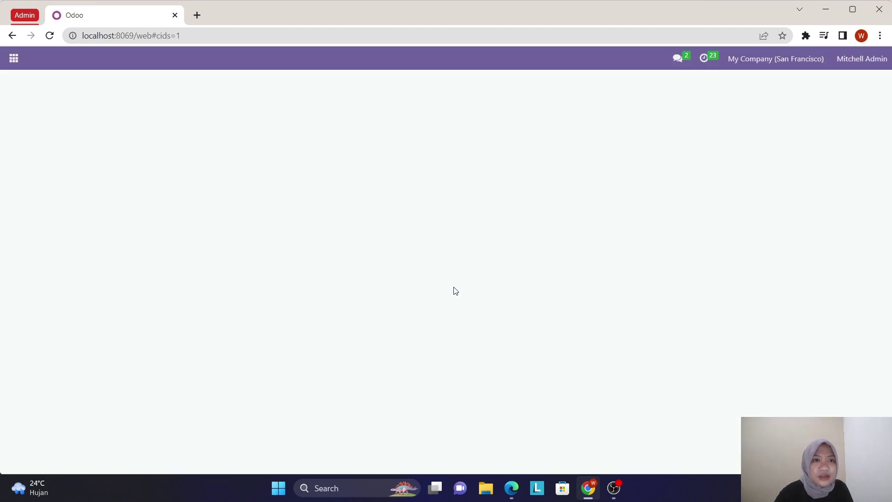
{"action": "left_click", "coordinate": [14, 59]}
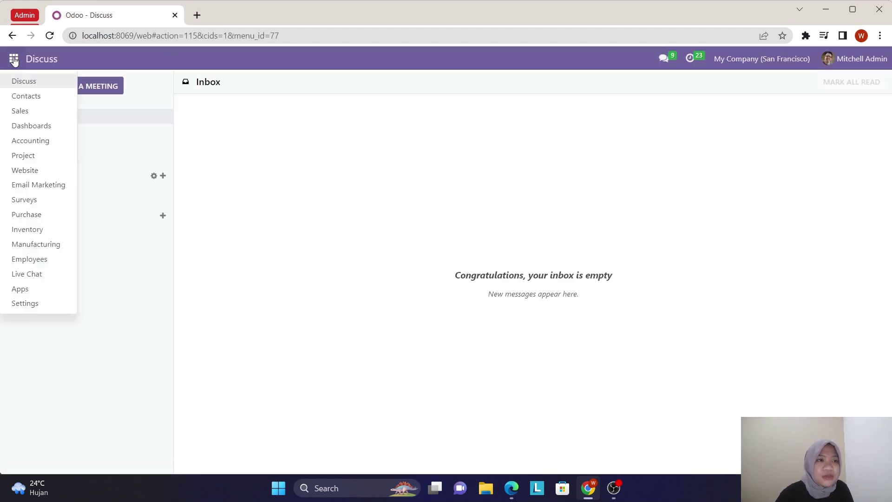
{"action": "left_click", "coordinate": [42, 173]}
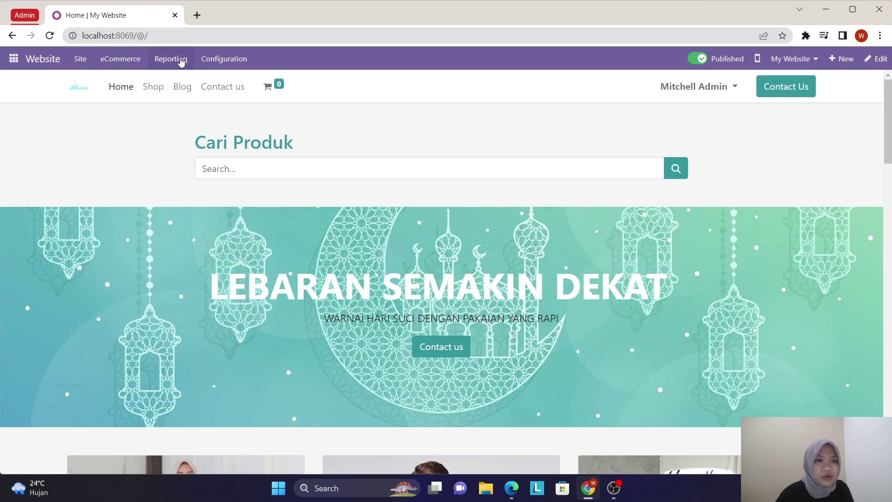
- Open the Payment Providers list under the Website's eCommerce configuration
{"action": "left_click", "coordinate": [217, 60]}
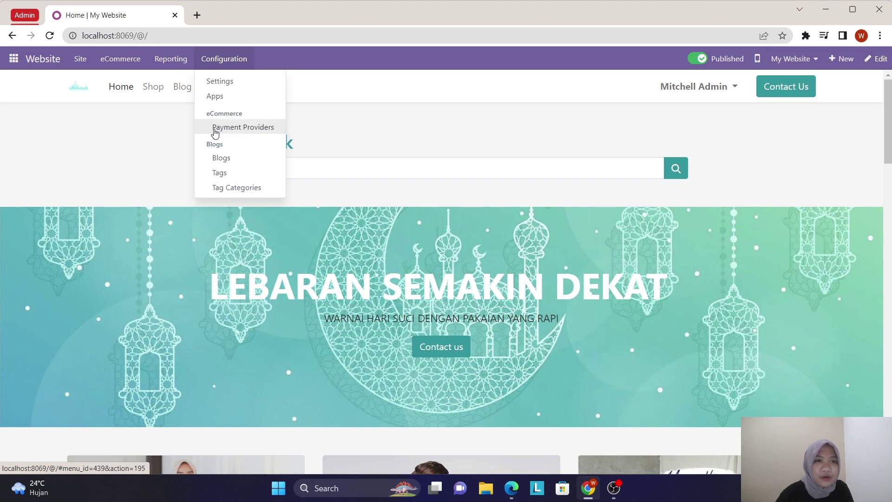
{"action": "left_click", "coordinate": [215, 133]}
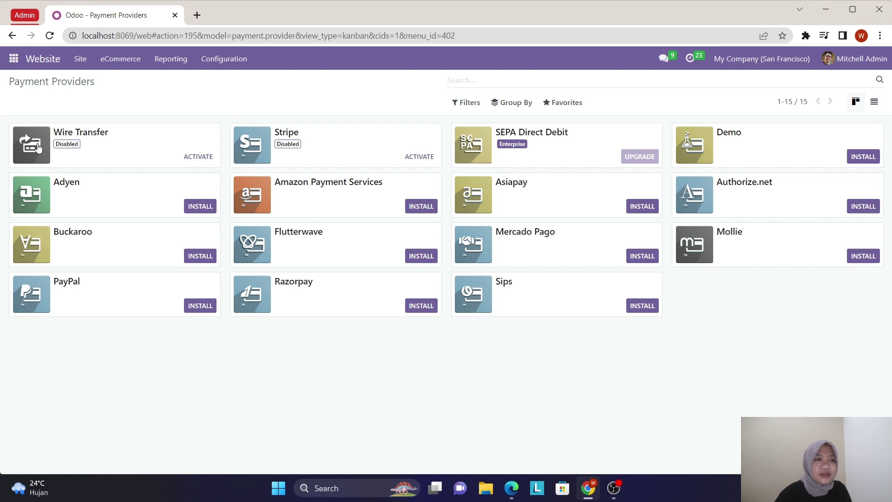
- Set the Wire Transfer provider's state to Test Mode and show its customer Messages
{"action": "left_click", "coordinate": [38, 148]}
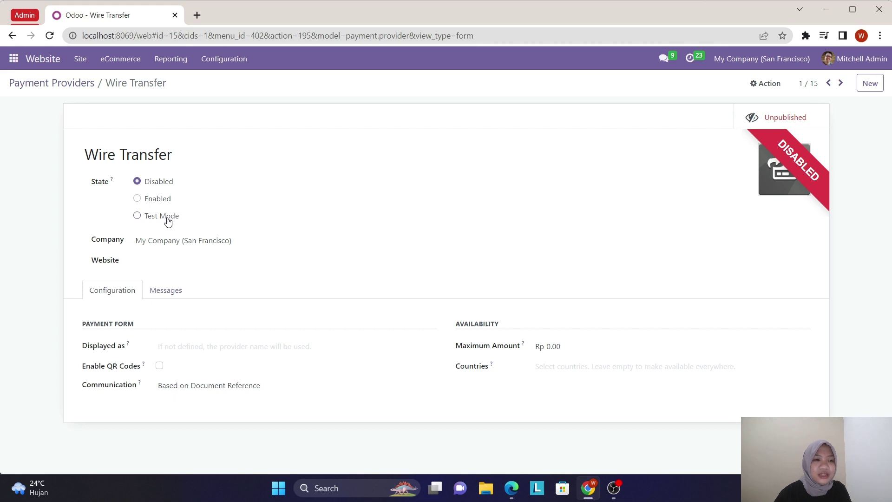
{"action": "left_click", "coordinate": [139, 216]}
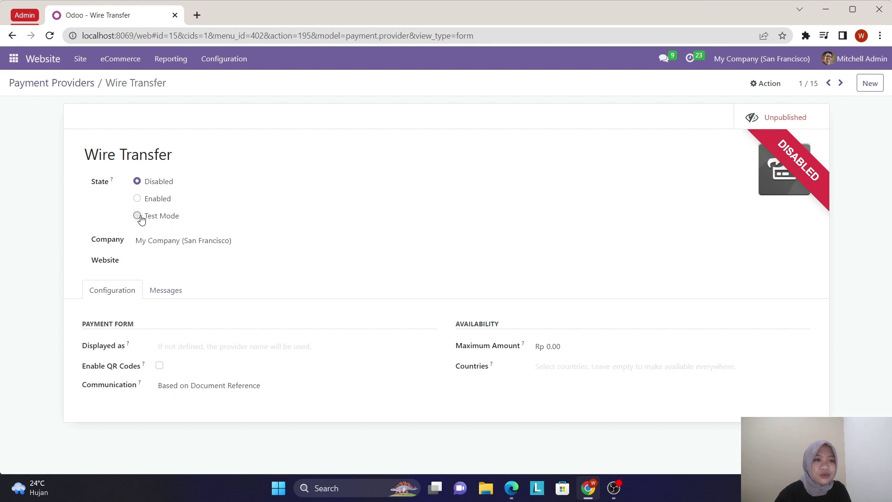
{"action": "left_click", "coordinate": [165, 291]}
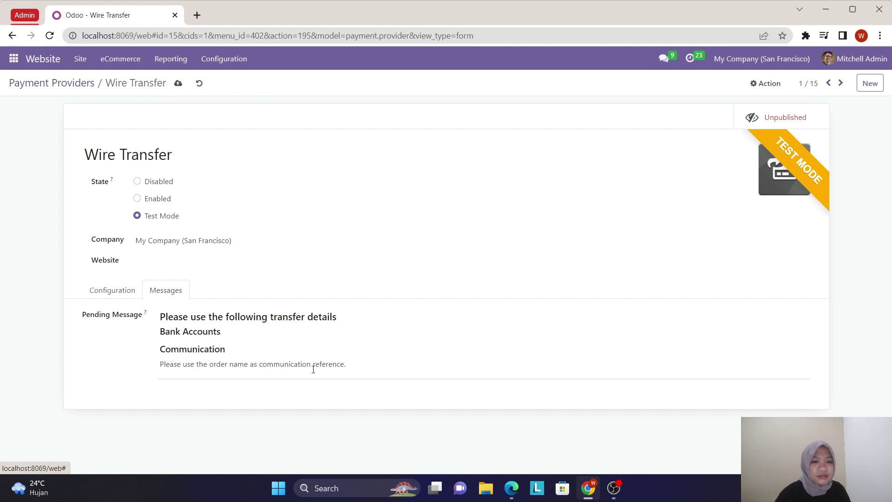
- Replace the default communication line with 'Bank BCA' and an 'Account Number' line
{"action": "left_click", "coordinate": [353, 370]}
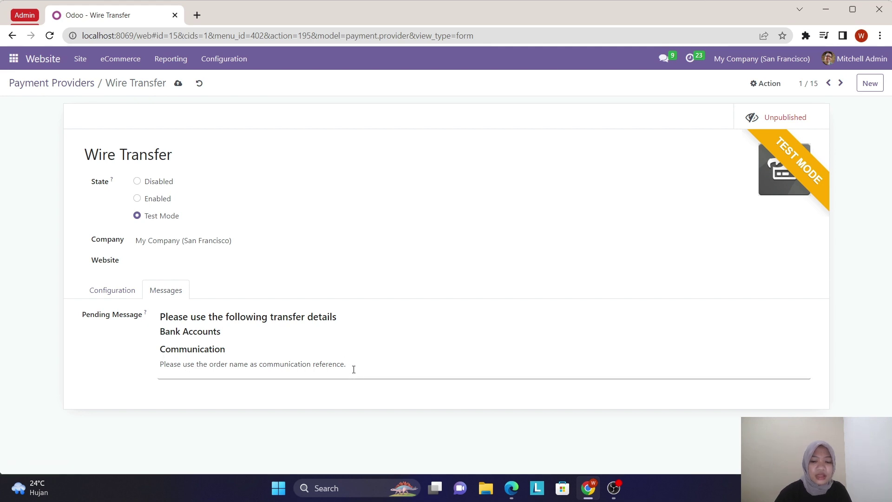
{"action": "key", "text": "BackSpace"}
{"action": "key", "text": "BackSpace"}
{"action": "key", "text": "BackSpace"}
{"action": "key", "text": "BackSpace"}
{"action": "key", "text": "BackSpace"}
{"action": "key", "text": "BackSpace"}
{"action": "key", "text": "BackSpace"}
{"action": "key", "text": "BackSpace"}
{"action": "key", "text": "BackSpace"}
{"action": "key", "text": "BackSpace"}
{"action": "key", "text": "BackSpace"}
{"action": "key", "text": "BackSpace"}
{"action": "key", "text": "BackSpace"}
{"action": "key", "text": "BackSpace"}
{"action": "key", "text": "BackSpace"}
{"action": "key", "text": "BackSpace"}
{"action": "key", "text": "BackSpace"}
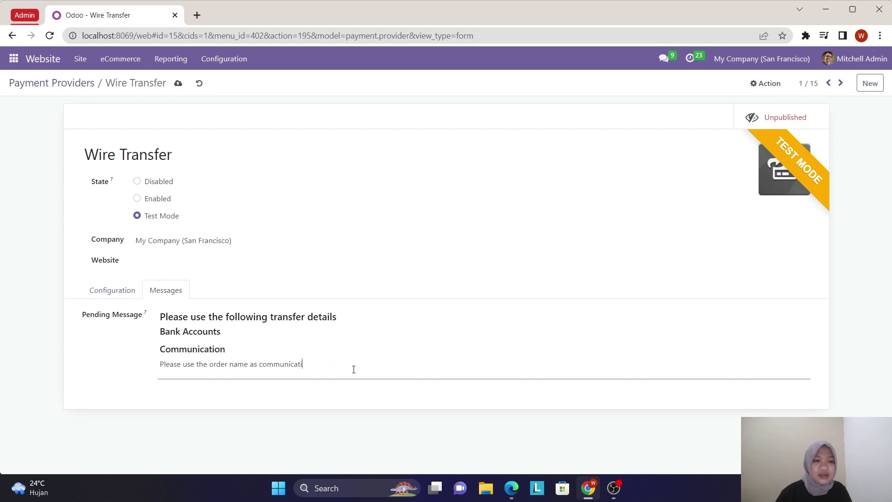
{"action": "key", "text": "BackSpace"}
{"action": "key", "text": "BackSpace"}
{"action": "key", "text": "BackSpace"}
{"action": "key", "text": "BackSpace"}
{"action": "key", "text": "BackSpace"}
{"action": "key", "text": "BackSpace"}
{"action": "key", "text": "BackSpace"}
{"action": "key", "text": "BackSpace"}
{"action": "key", "text": "BackSpace"}
{"action": "key", "text": "BackSpace"}
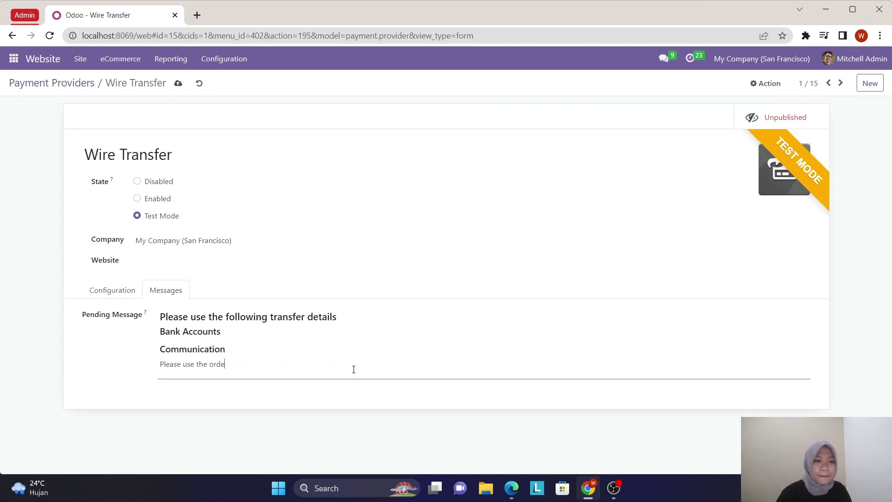
{"action": "key", "text": "BackSpace"}
{"action": "key", "text": "BackSpace"}
{"action": "key", "text": "BackSpace"}
{"action": "key", "text": "BackSpace"}
{"action": "key", "text": "BackSpace"}
{"action": "key", "text": "BackSpace"}
{"action": "key", "text": "BackSpace"}
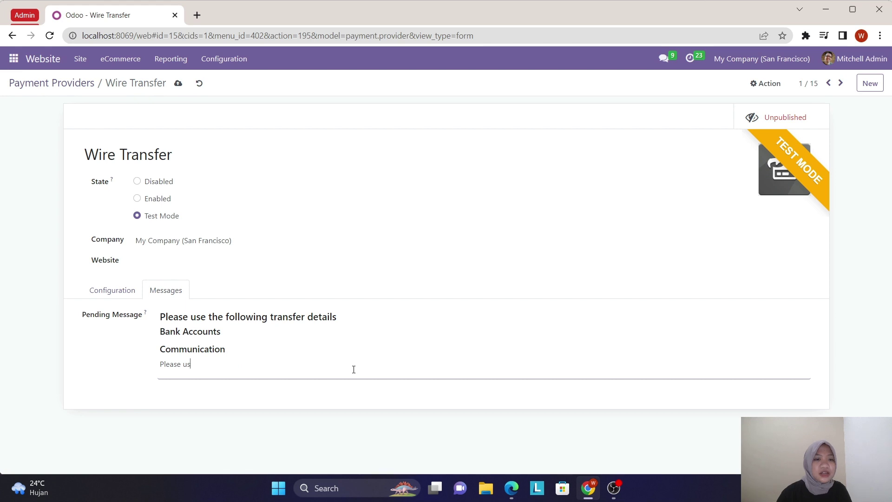
{"action": "key", "text": "BackSpace"}
{"action": "key", "text": "BackSpace"}
{"action": "key", "text": "BackSpace"}
{"action": "key", "text": "BackSpace"}
{"action": "key", "text": "Caps_Lock"}
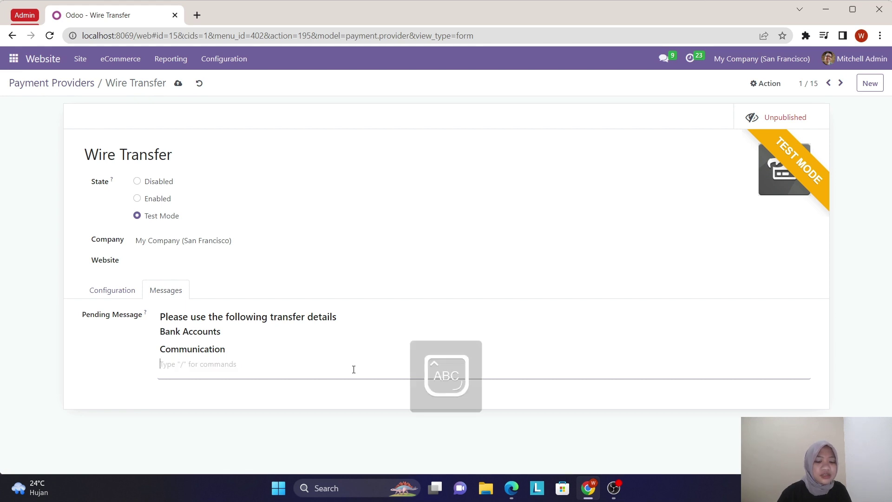
{"action": "type", "text": "B"}
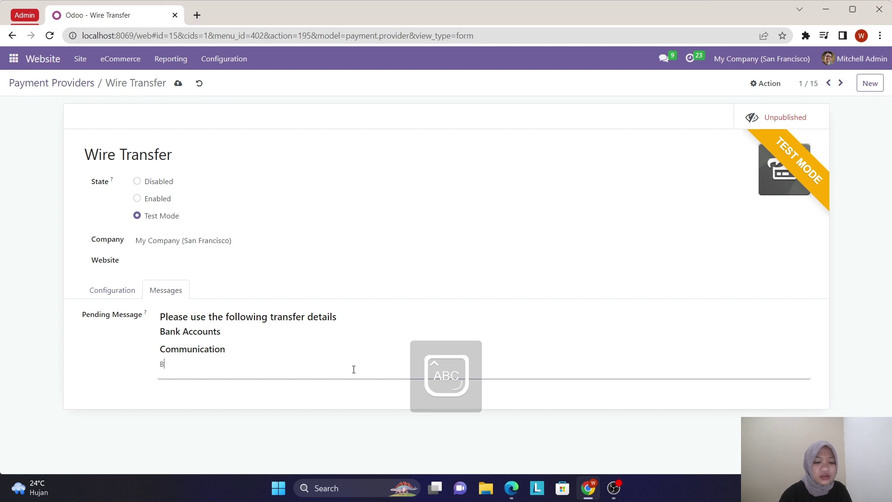
{"action": "key", "text": "Caps_Lock"}
{"action": "type", "text": "B"}
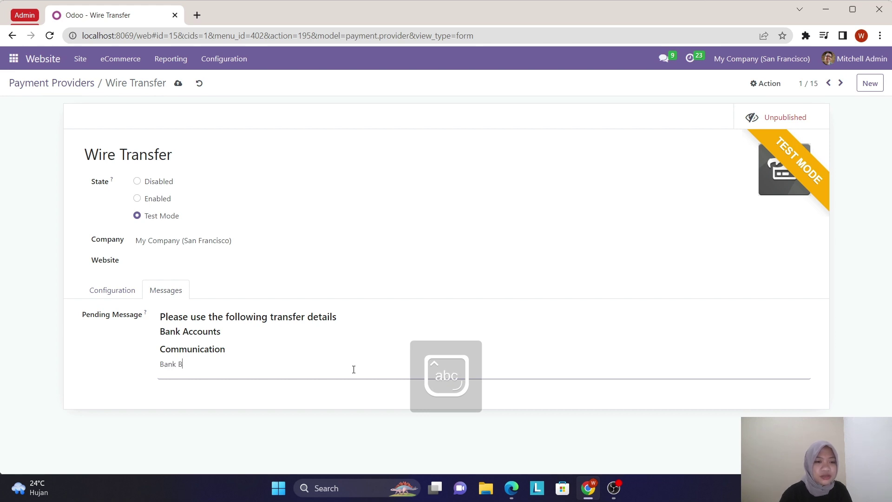
{"action": "key", "text": "Caps_Lock"}
{"action": "type", "text": "CA"}
{"action": "key", "text": "Return"}
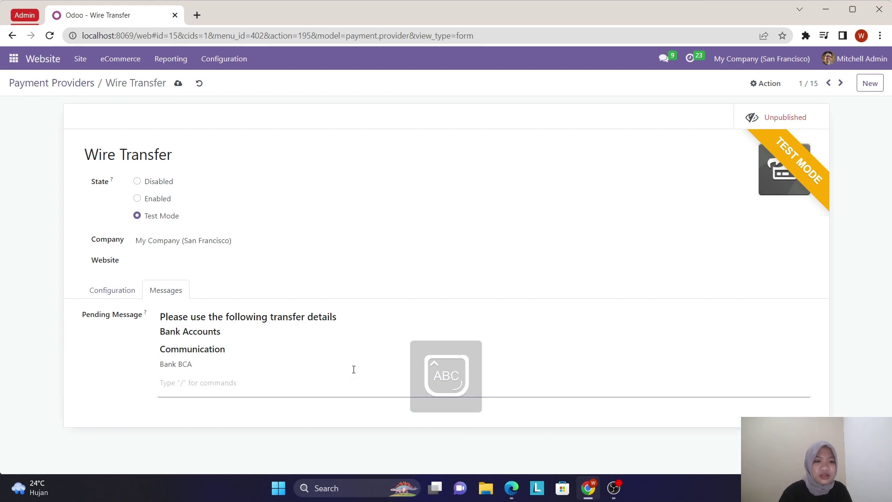
{"action": "key", "text": "Caps_Lock"}
{"action": "type", "text": "A"}
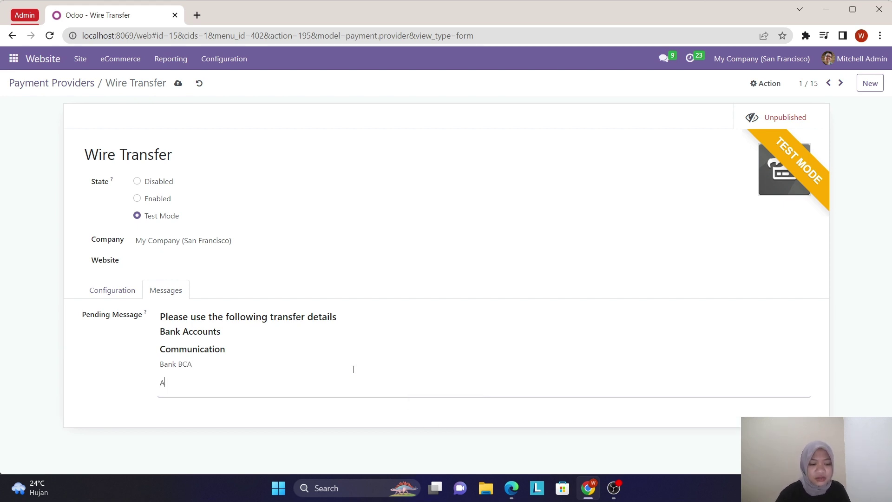
{"action": "type", "text": "cco"}
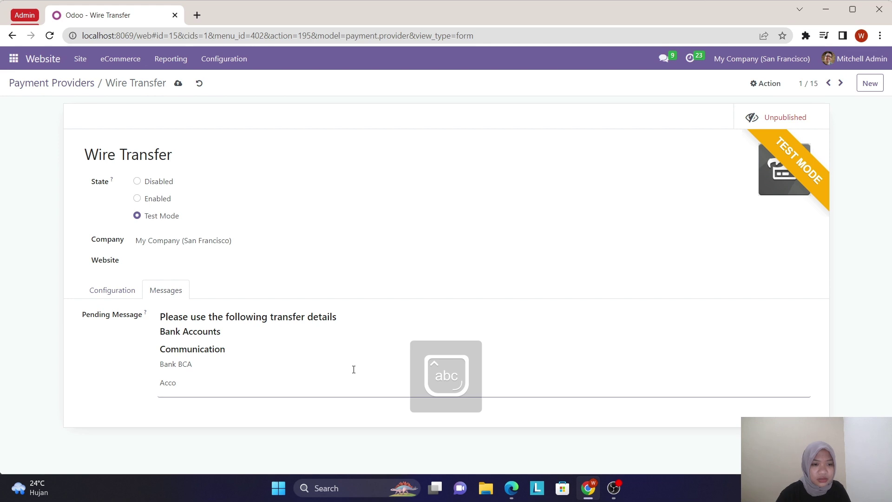
{"action": "type", "text": "un"}
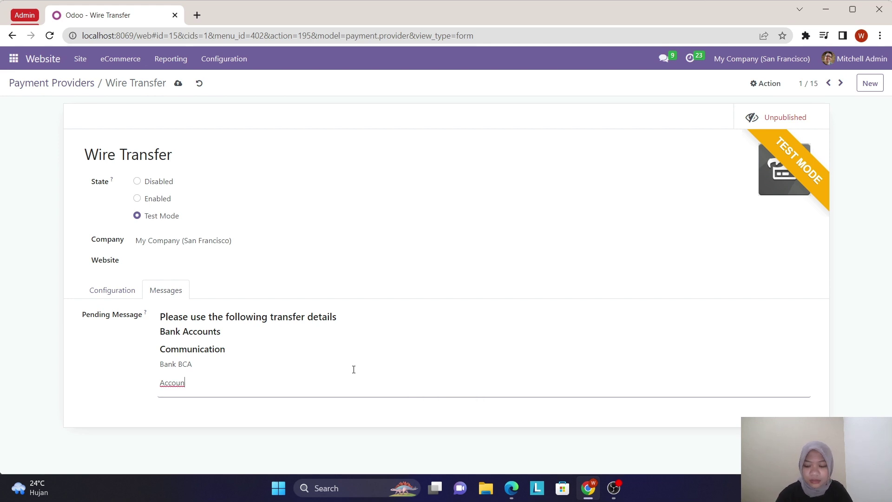
{"action": "type", "text": "t"}
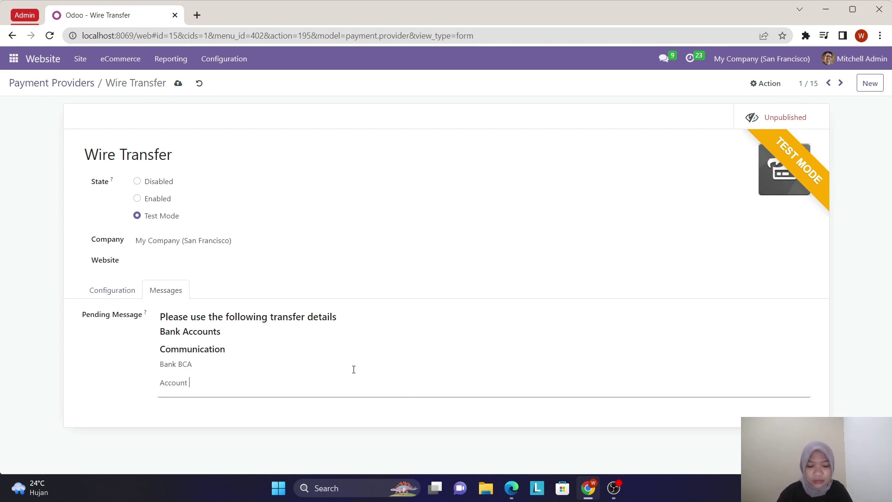
{"action": "key", "text": "Caps_Lock"}
{"action": "type", "text": "Number"}
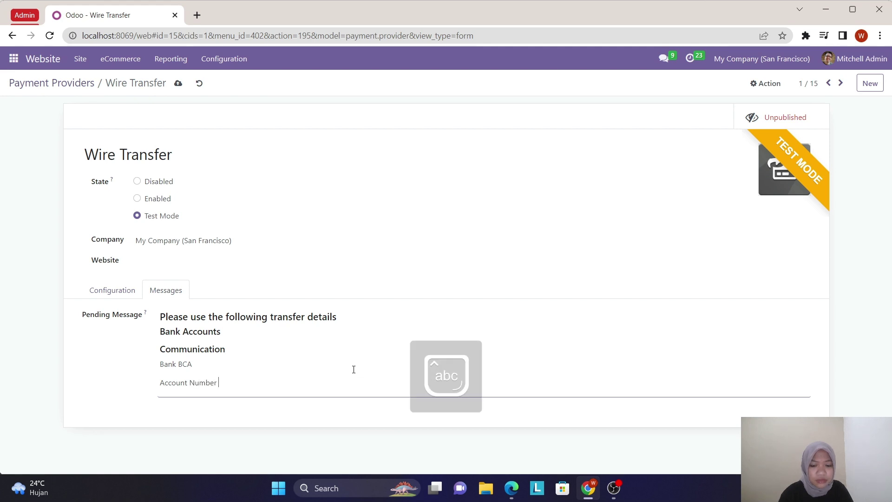
{"action": "type", "text": " : 987654321"}
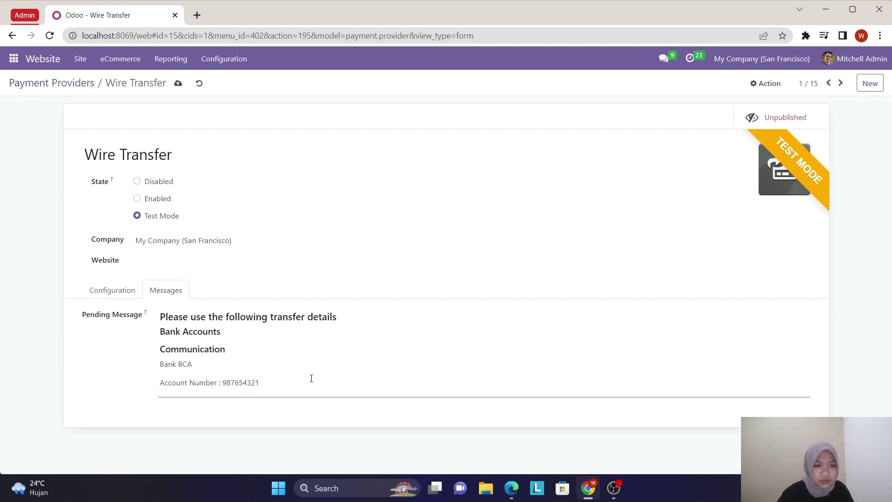
- Add the line 'Account Holder : PT Maju Sejahtera' to the pending message
{"action": "key", "text": "Return"}
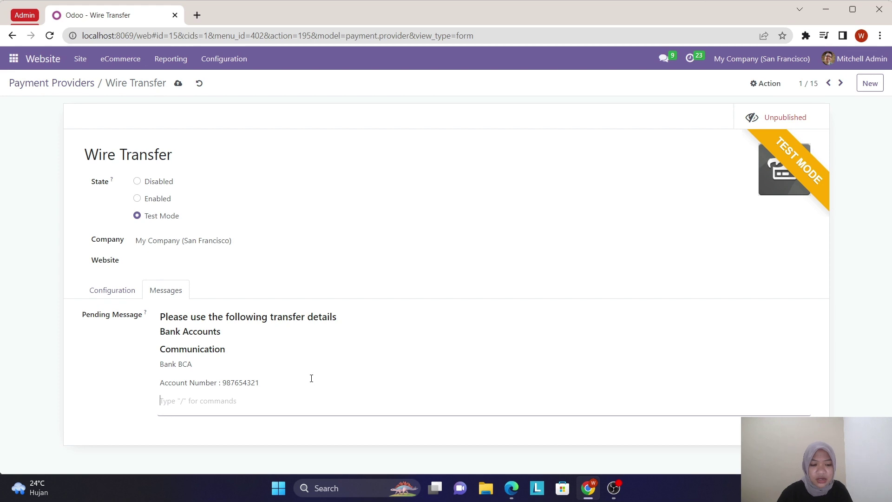
{"action": "key", "text": "Caps_Lock"}
{"action": "type", "text": "Acco"}
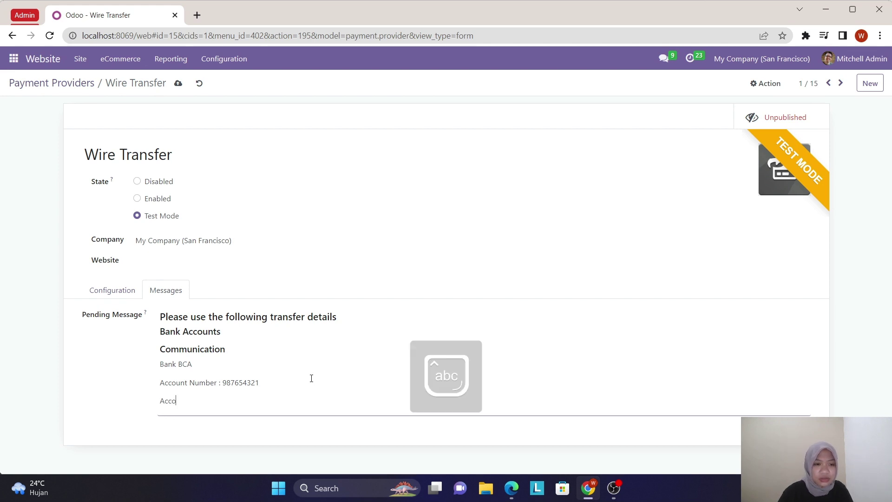
{"action": "type", "text": "unt "}
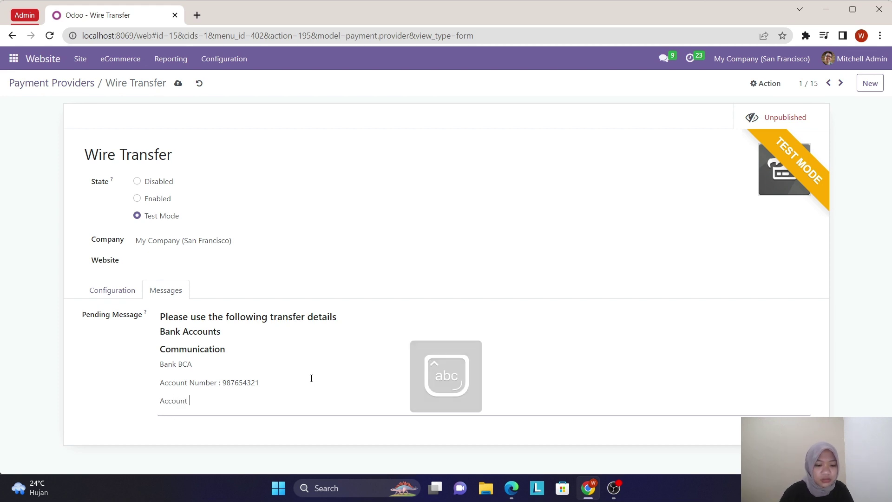
{"action": "type", "text": "Holder :"}
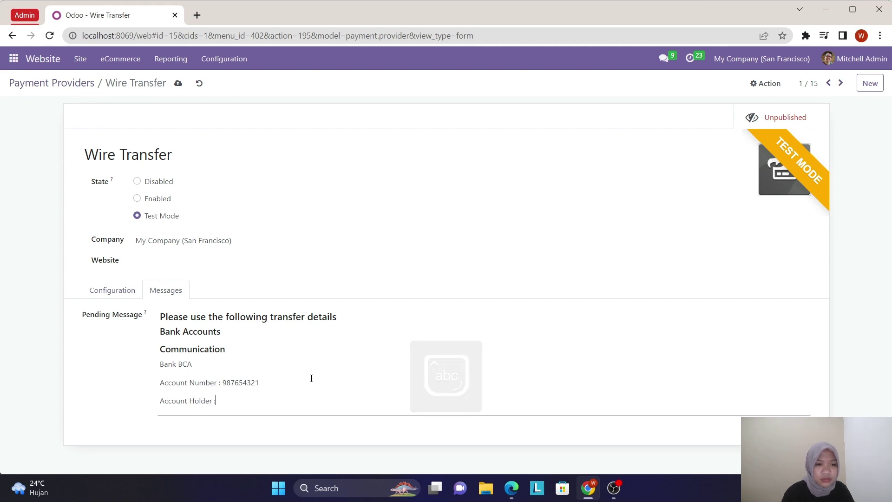
{"action": "key", "text": "Caps_Lock"}
{"action": "type", "text": "P"}
{"action": "key", "text": "Caps_Lock"}
{"action": "type", "text": "t"}
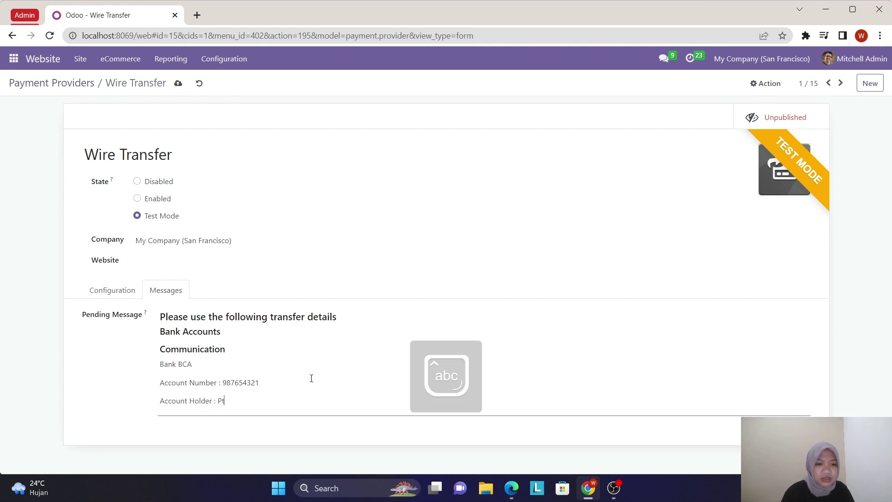
{"action": "key", "text": "Caps_Lock"}
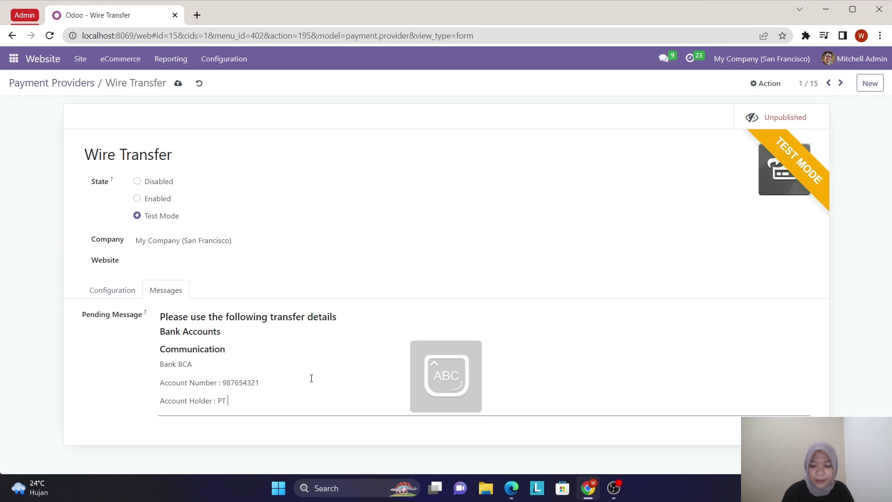
{"action": "type", "text": "T M"}
{"action": "key", "text": "Caps_Lock"}
{"action": "type", "text": "aju"}
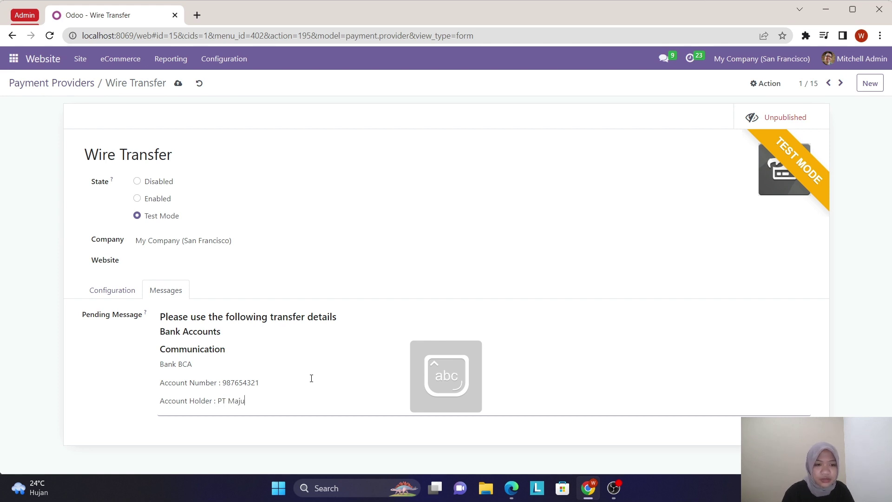
{"action": "type", "text": " s"}
{"action": "key", "text": "BackSpace"}
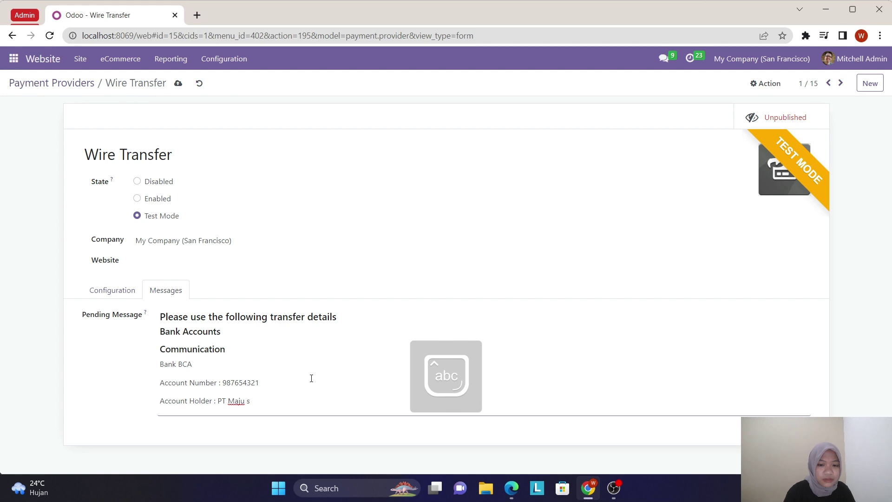
{"action": "key", "text": "Caps_Lock"}
{"action": "type", "text": "S"}
{"action": "key", "text": "Caps_Lock"}
{"action": "type", "text": "ejahter"}
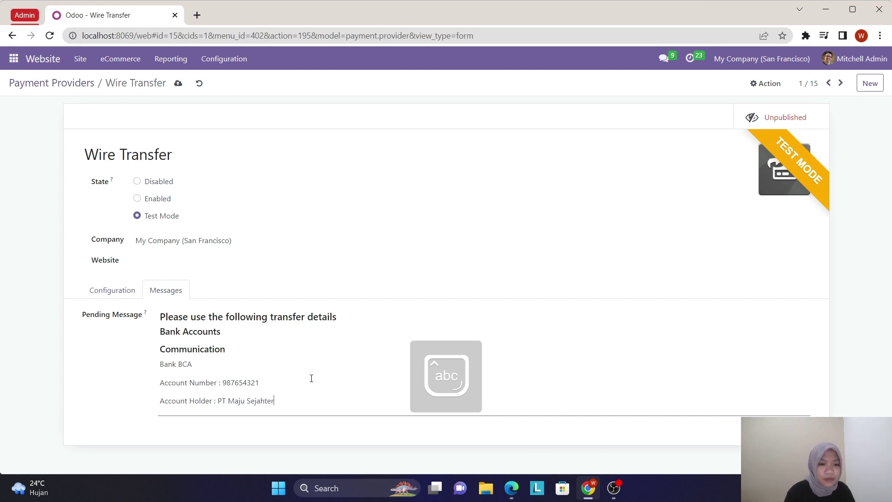
{"action": "type", "text": "a"}
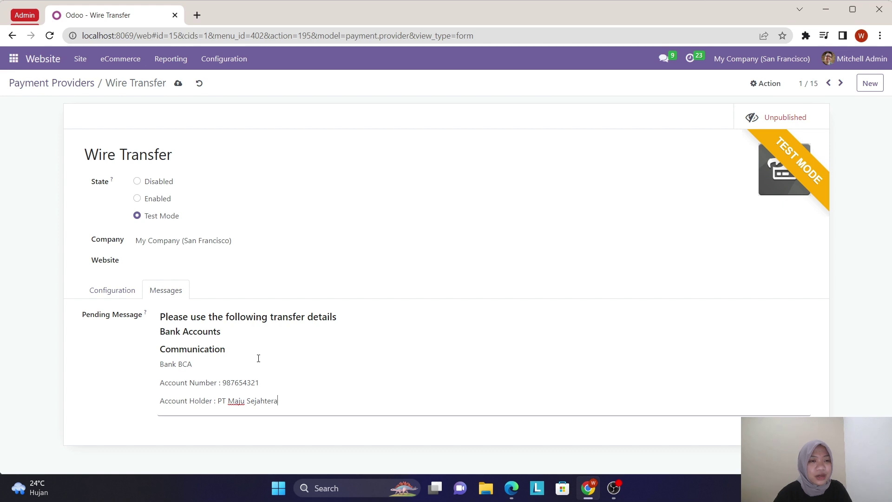
- Save the Wire Transfer pending message and publish the provider on the website
{"action": "left_click", "coordinate": [181, 85]}
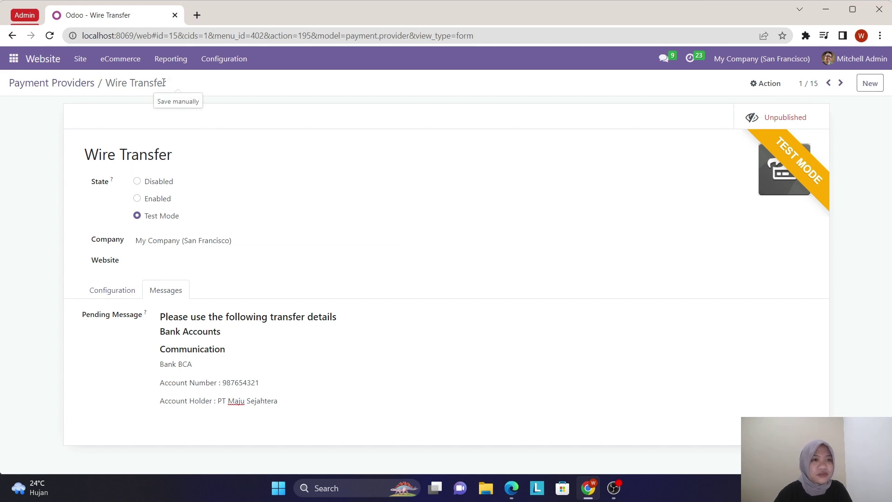
{"action": "left_click", "coordinate": [91, 88]}
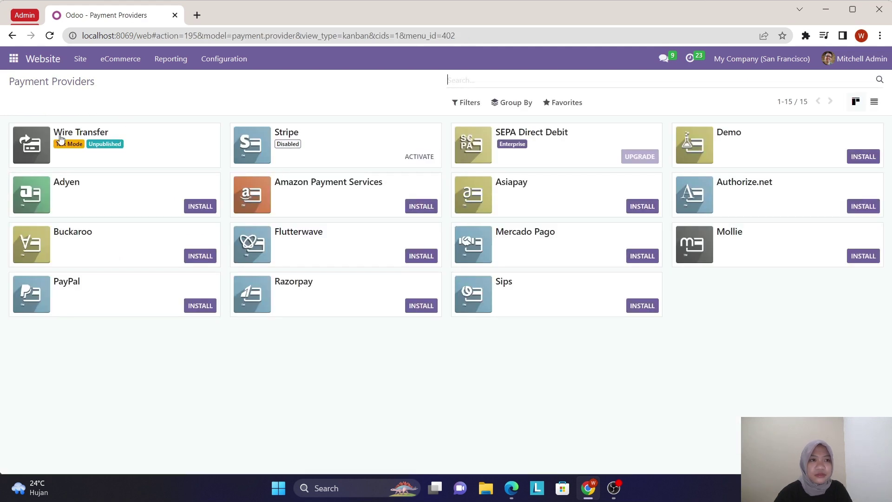
{"action": "left_click", "coordinate": [32, 144]}
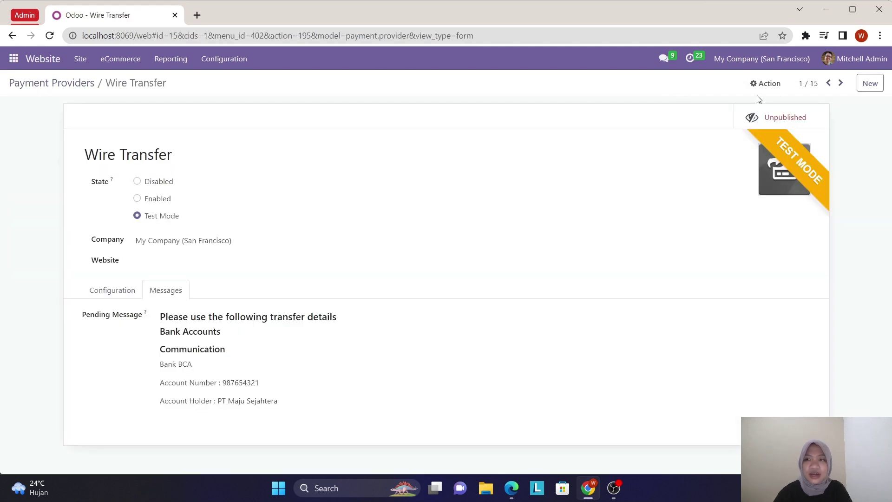
{"action": "left_click", "coordinate": [787, 119]}
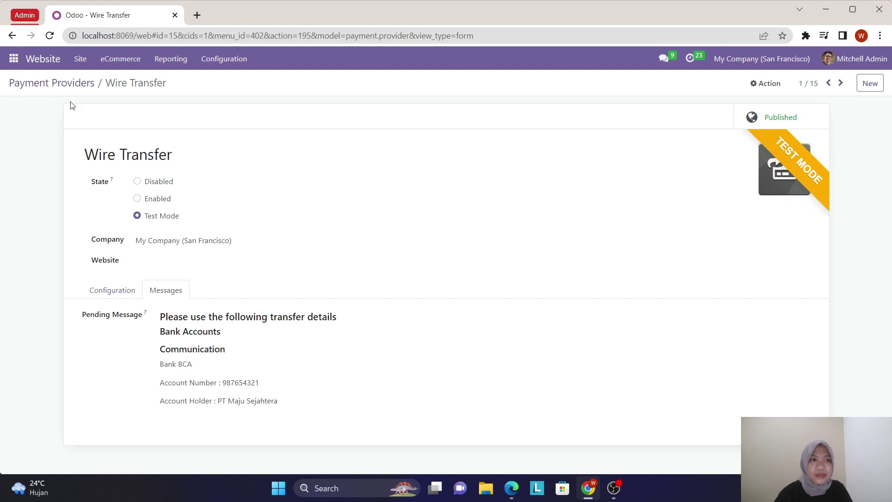
{"action": "left_click", "coordinate": [66, 85]}
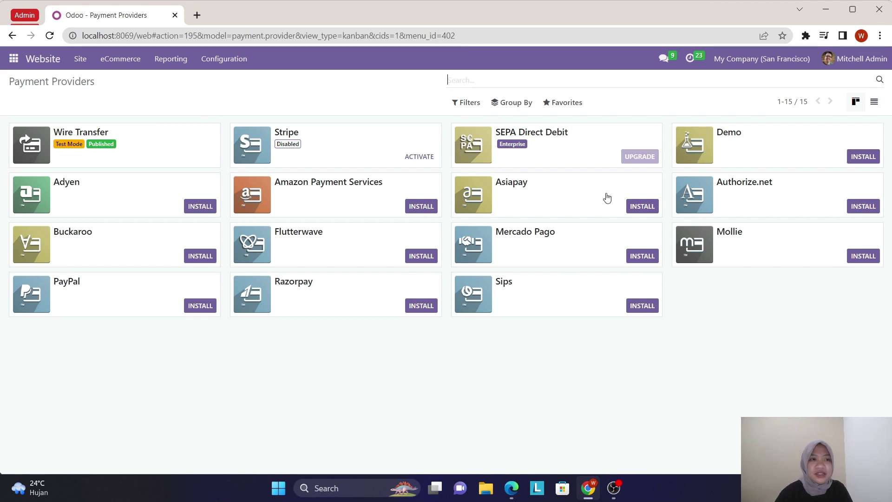
- Install the Demo provider, set it to Test Mode with the Bank journal, and publish it
{"action": "left_click", "coordinate": [861, 157]}
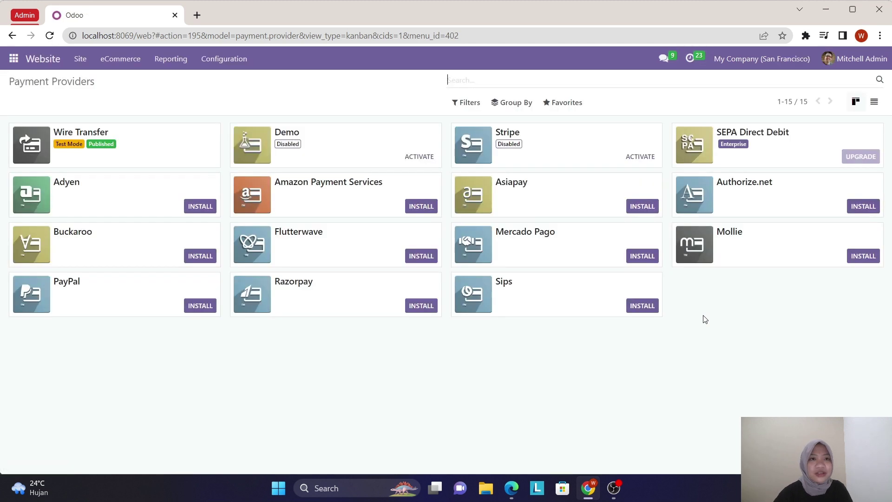
{"action": "left_click", "coordinate": [248, 161]}
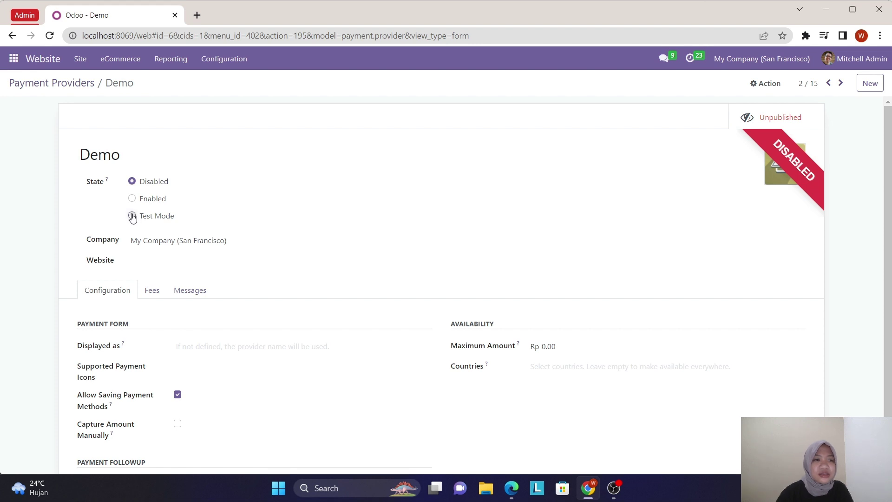
{"action": "left_click", "coordinate": [134, 216]}
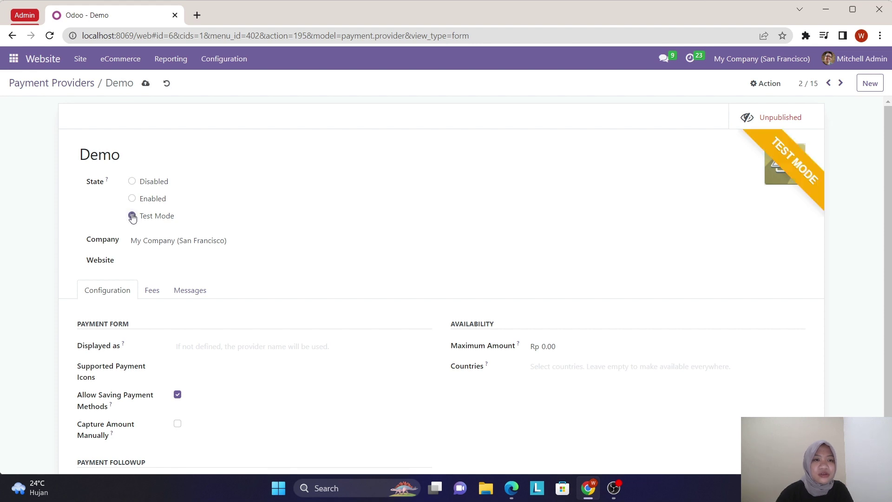
{"action": "left_click", "coordinate": [796, 127]}
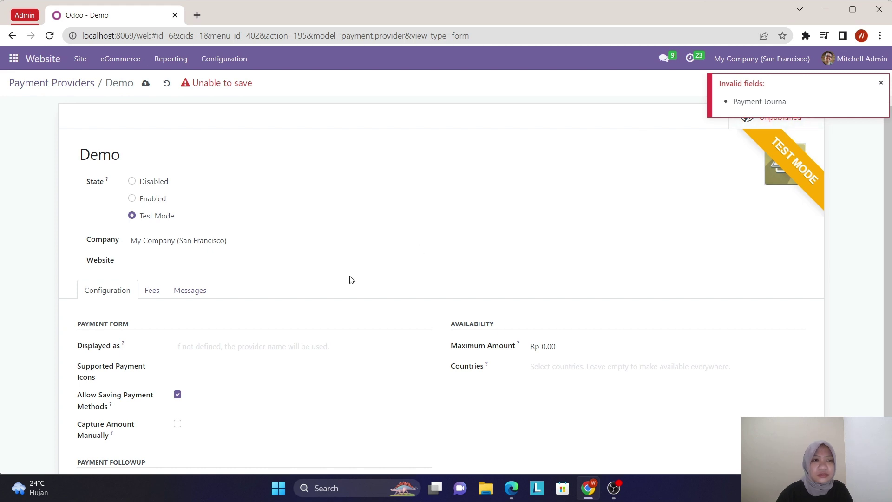
{"action": "scroll", "coordinate": [279, 332], "scroll_direction": "down", "scroll_amount": 1}
{"action": "left_click", "coordinate": [242, 434]}
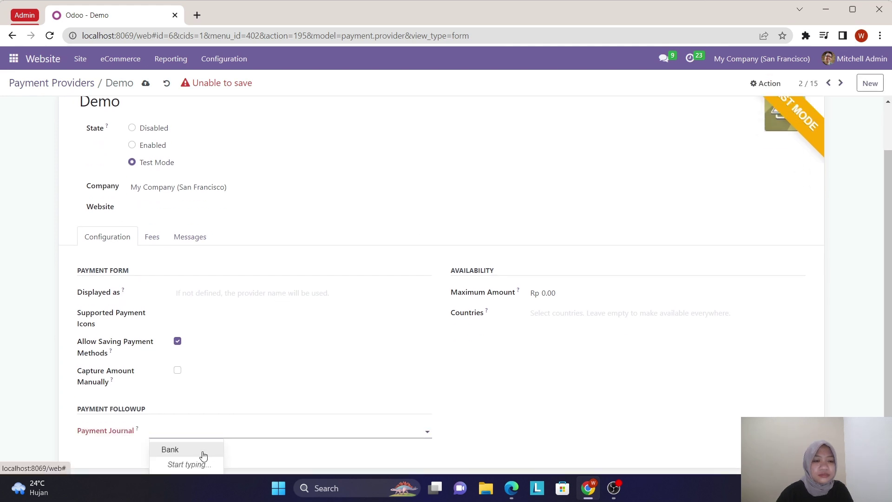
{"action": "left_click", "coordinate": [203, 452]}
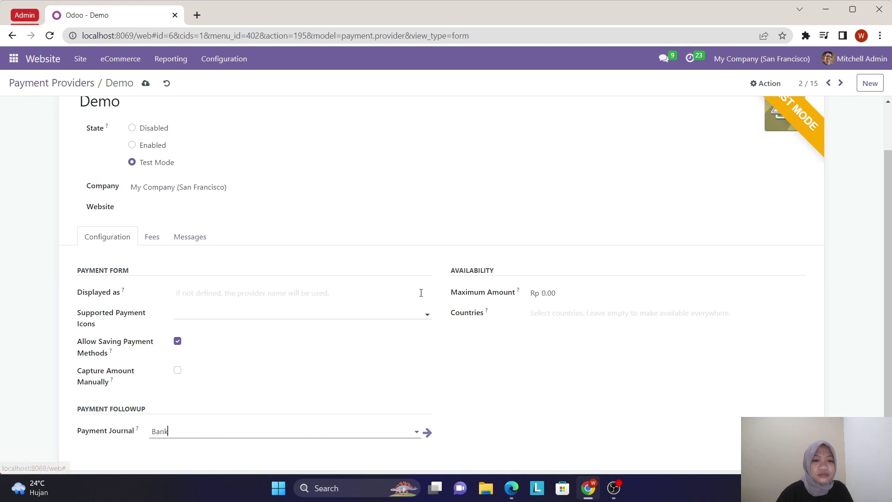
{"action": "scroll", "coordinate": [771, 124], "scroll_direction": "up", "scroll_amount": 1}
{"action": "left_click", "coordinate": [766, 117]}
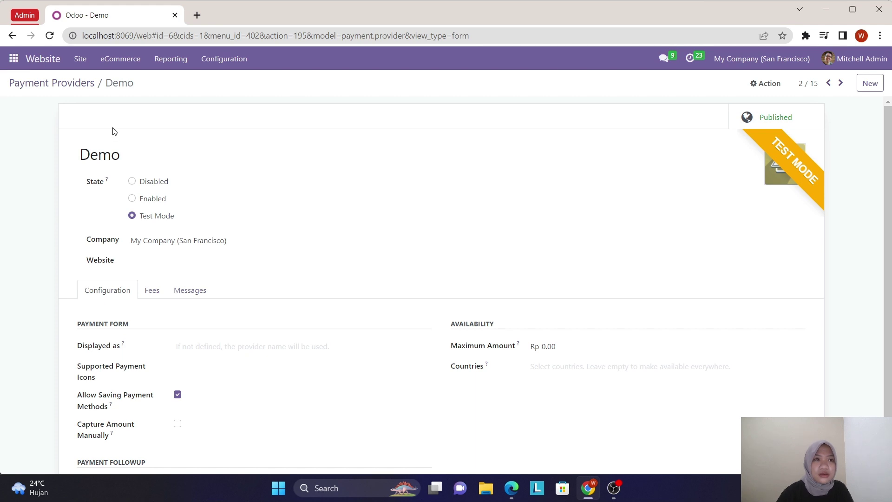
{"action": "left_click", "coordinate": [86, 88]}
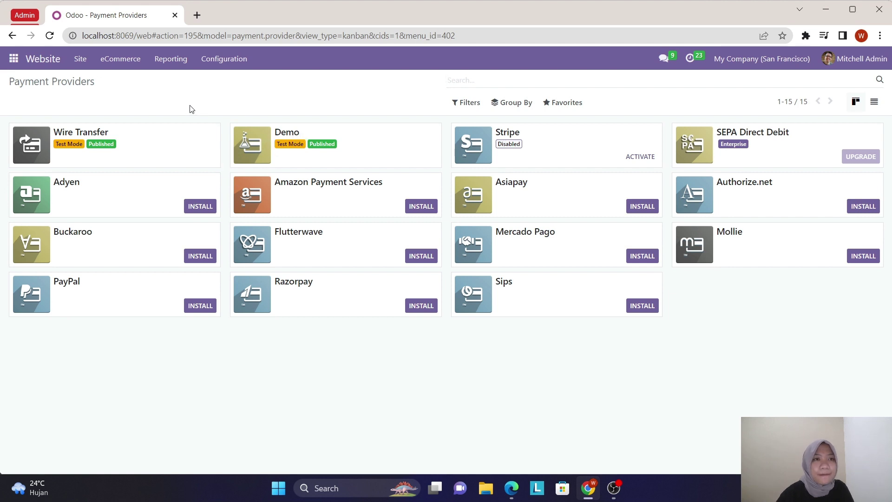
- Go to the website front end via the Website title
{"action": "left_click", "coordinate": [62, 61]}
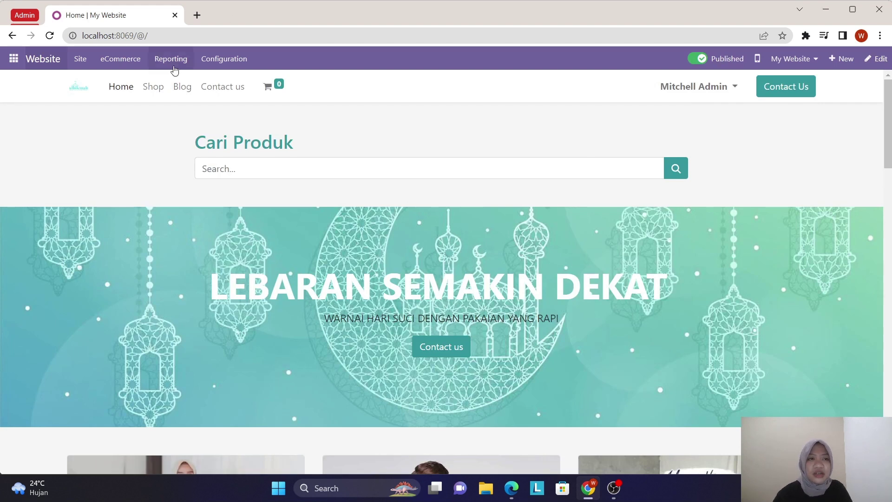
- Add Gamis Biru from the Shop to the cart and proceed through checkout to payment
{"action": "left_click", "coordinate": [153, 90]}
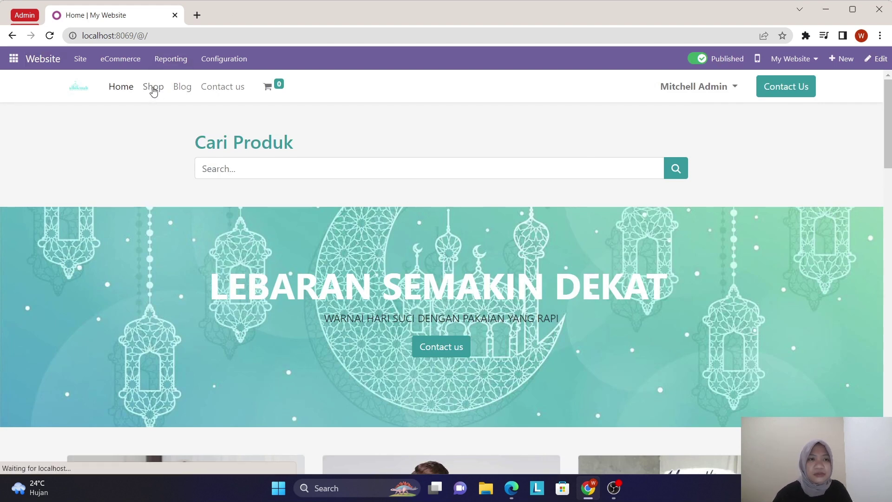
{"action": "scroll", "coordinate": [392, 389], "scroll_direction": "down", "scroll_amount": 6}
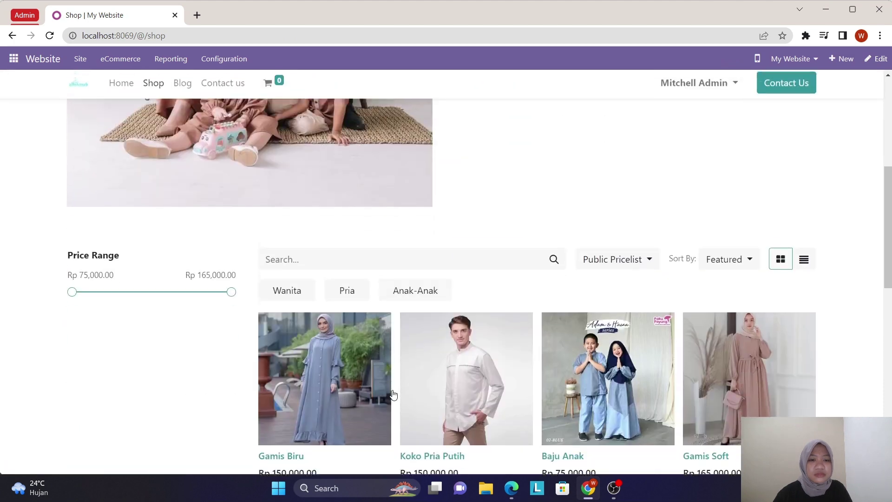
{"action": "left_click", "coordinate": [348, 416]}
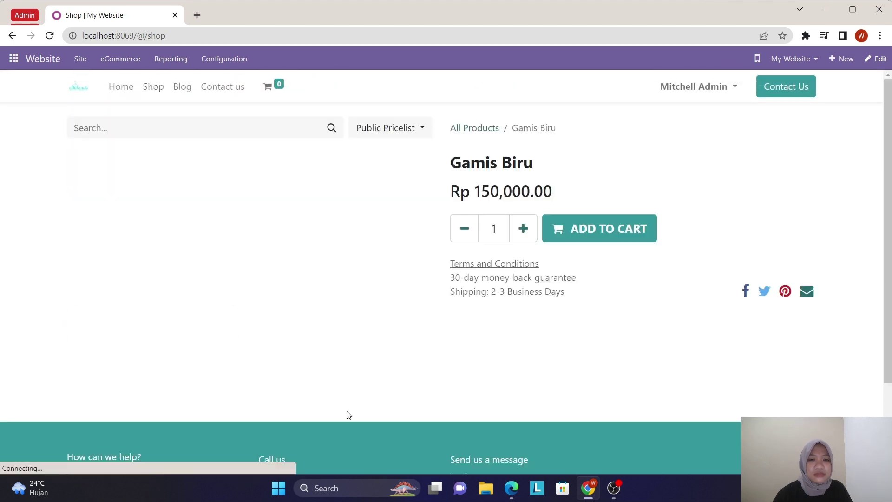
{"action": "left_click", "coordinate": [581, 231]}
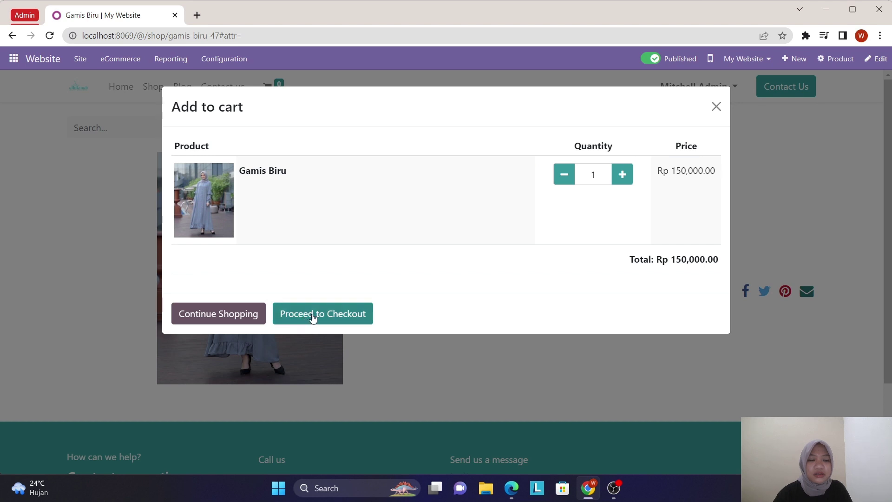
{"action": "left_click", "coordinate": [313, 316]}
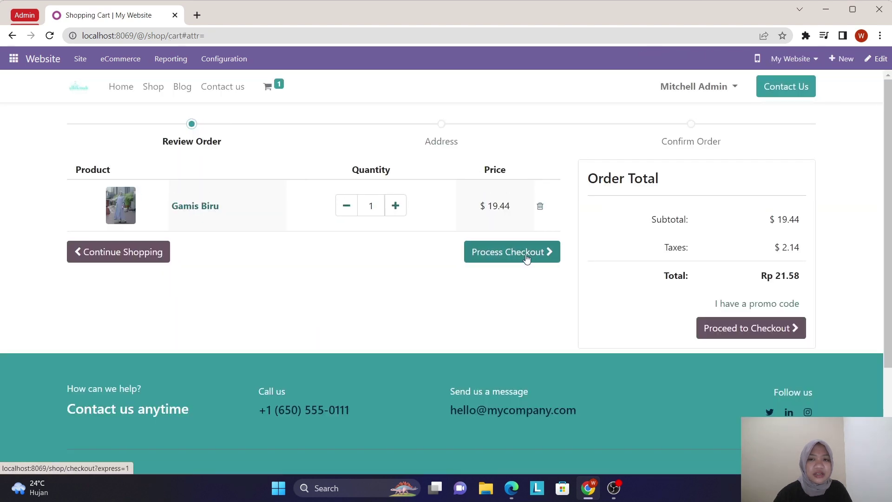
{"action": "left_click", "coordinate": [526, 259]}
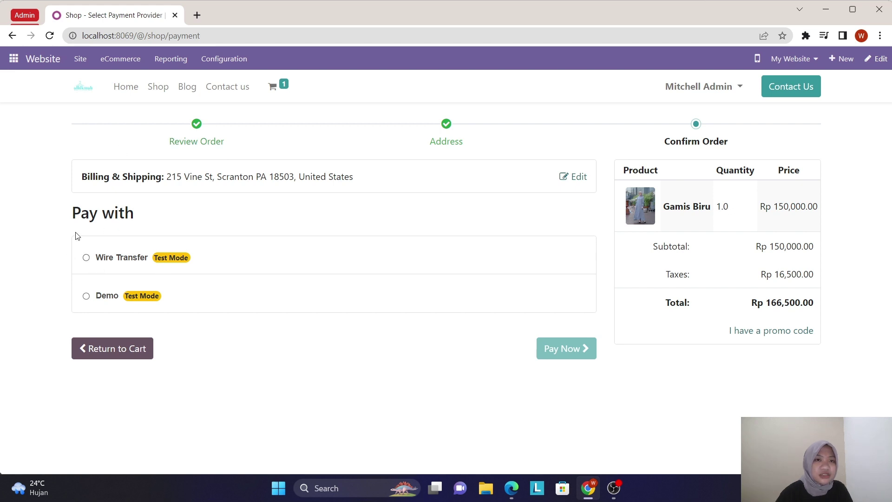
- Pay for the Gamis Biru order using Wire Transfer
{"action": "left_click", "coordinate": [86, 258]}
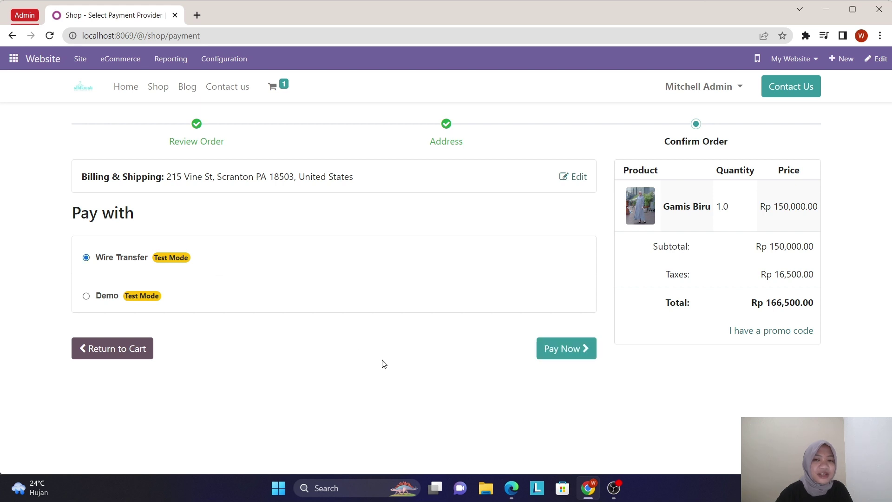
{"action": "left_click", "coordinate": [557, 352]}
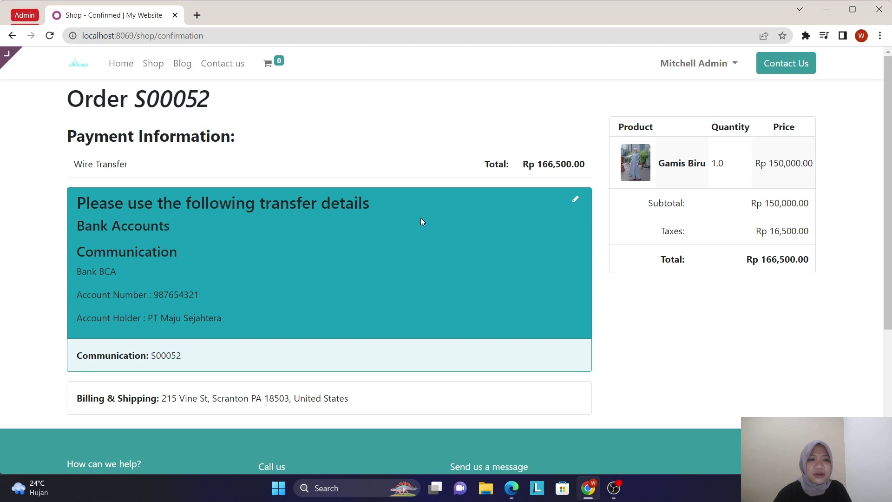
- Review the order confirmation, then switch to the Chrome window showing the Odoo login page
{"action": "scroll", "coordinate": [414, 274], "scroll_direction": "down", "scroll_amount": 1}
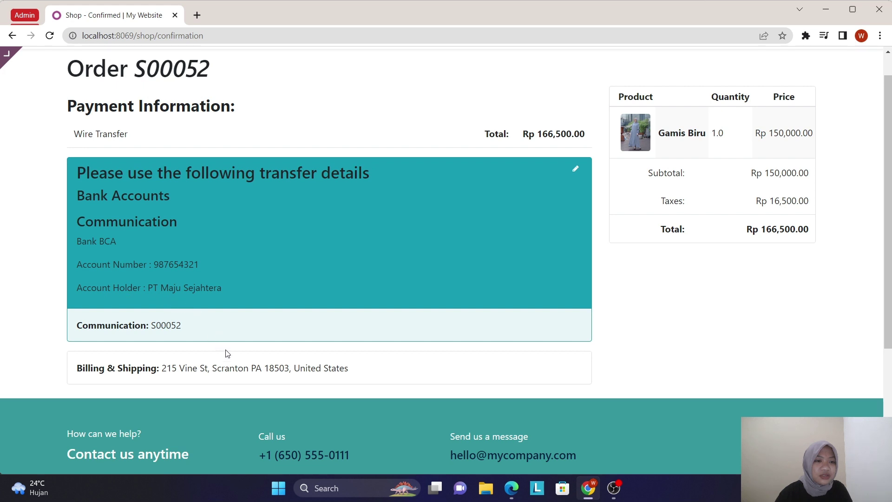
{"action": "scroll", "coordinate": [284, 386], "scroll_direction": "up", "scroll_amount": 1}
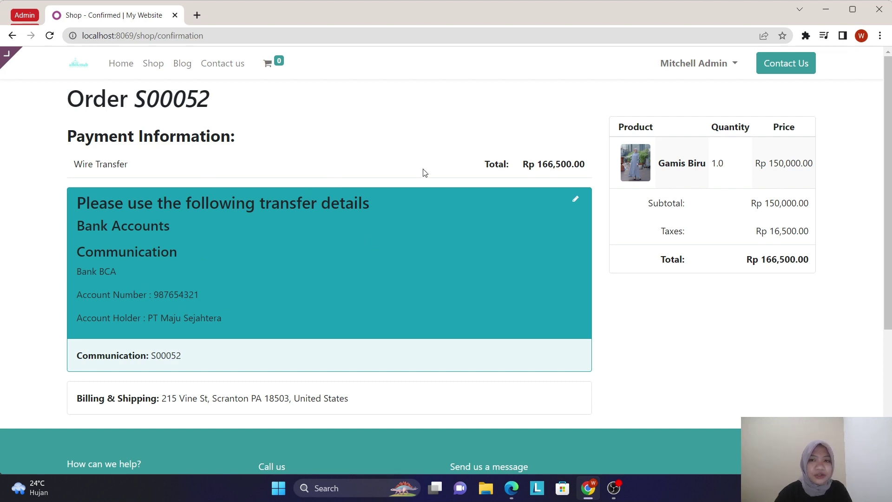
{"action": "scroll", "coordinate": [281, 373], "scroll_direction": "down", "scroll_amount": 2}
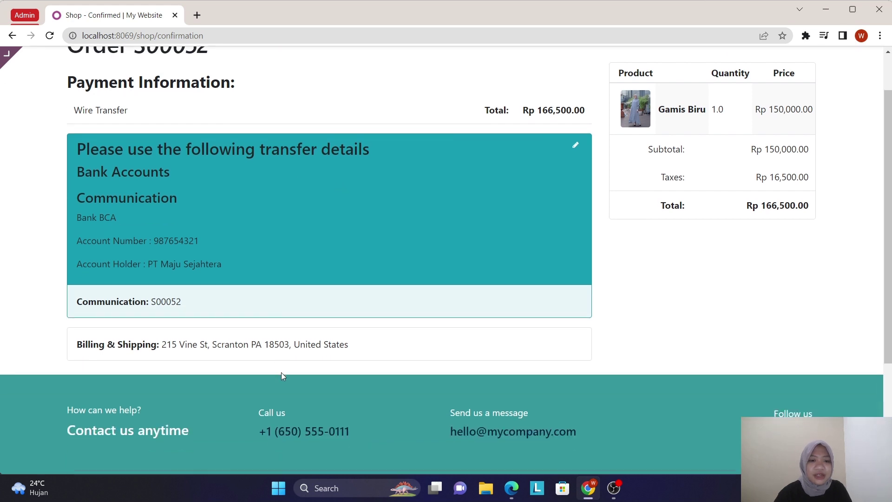
{"action": "scroll", "coordinate": [282, 372], "scroll_direction": "up", "scroll_amount": 2}
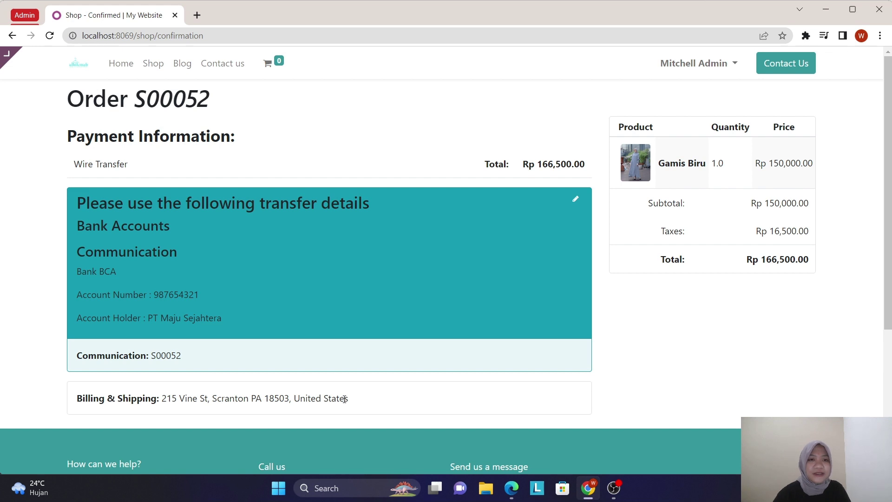
{"action": "scroll", "coordinate": [344, 399], "scroll_direction": "down", "scroll_amount": 1}
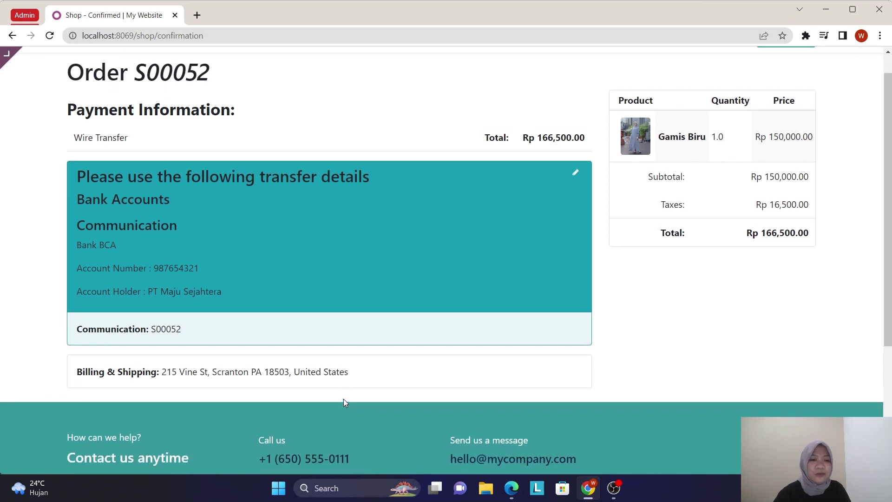
{"action": "scroll", "coordinate": [343, 403], "scroll_direction": "up", "scroll_amount": 1}
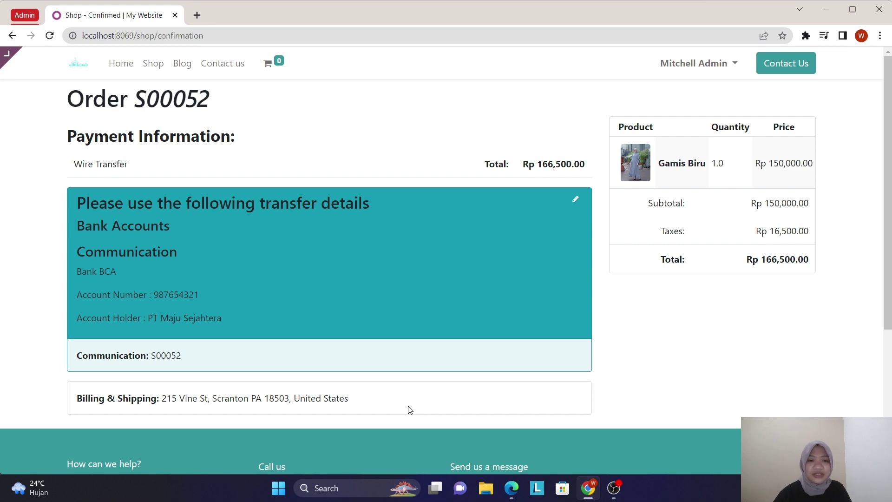
{"action": "left_click", "coordinate": [595, 487]}
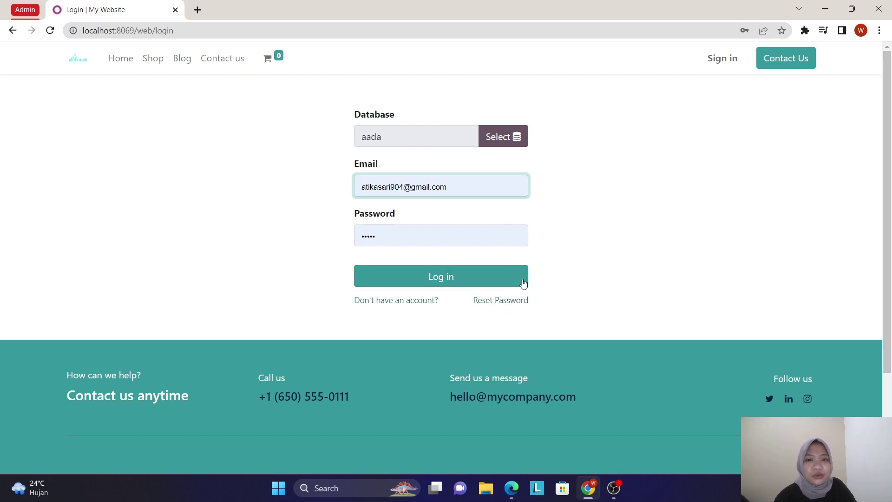
- Log in as the administrator and open the Website app's homepage with the Cari Produk search
{"action": "left_click", "coordinate": [509, 281]}
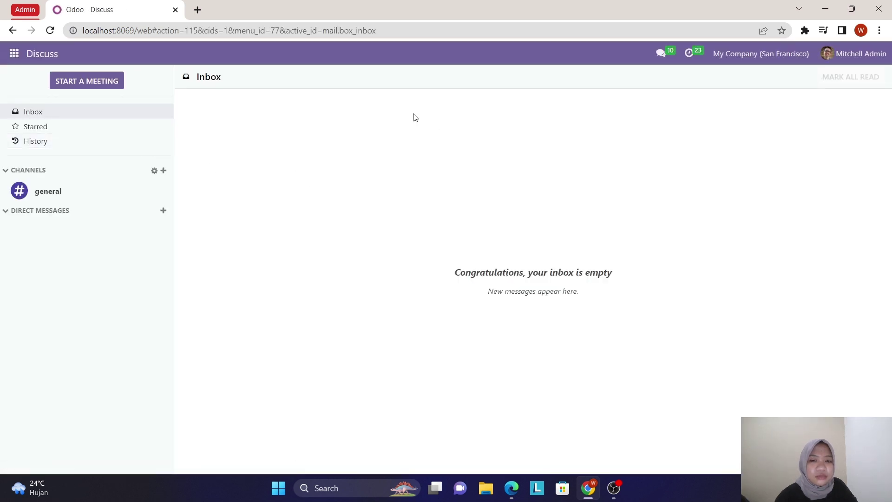
{"action": "left_click", "coordinate": [22, 57]}
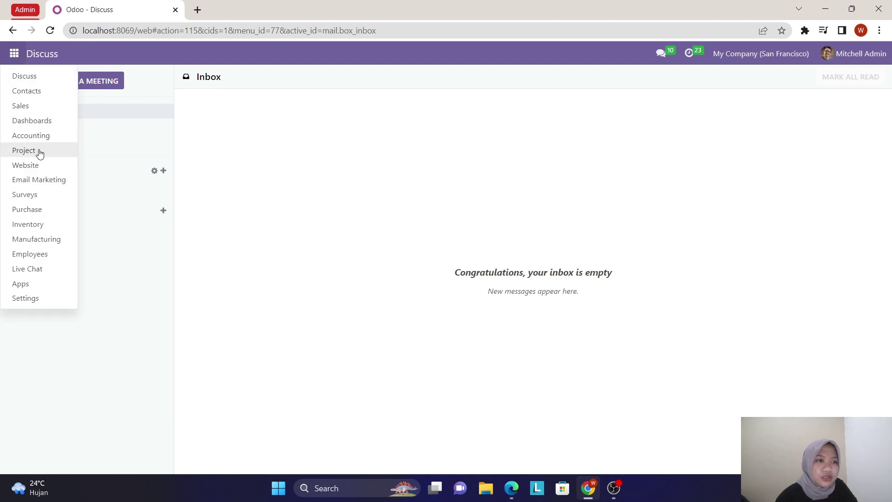
{"action": "left_click", "coordinate": [41, 165]}
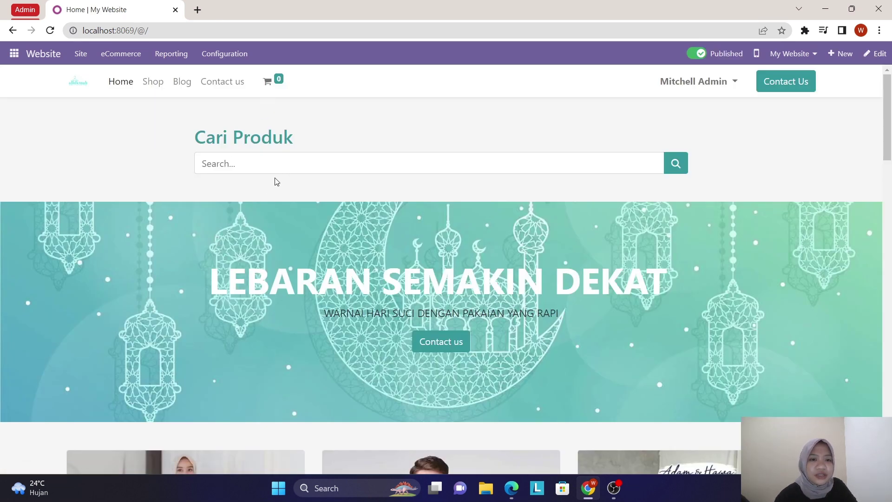
{"action": "scroll", "coordinate": [265, 271], "scroll_direction": "down", "scroll_amount": 1}
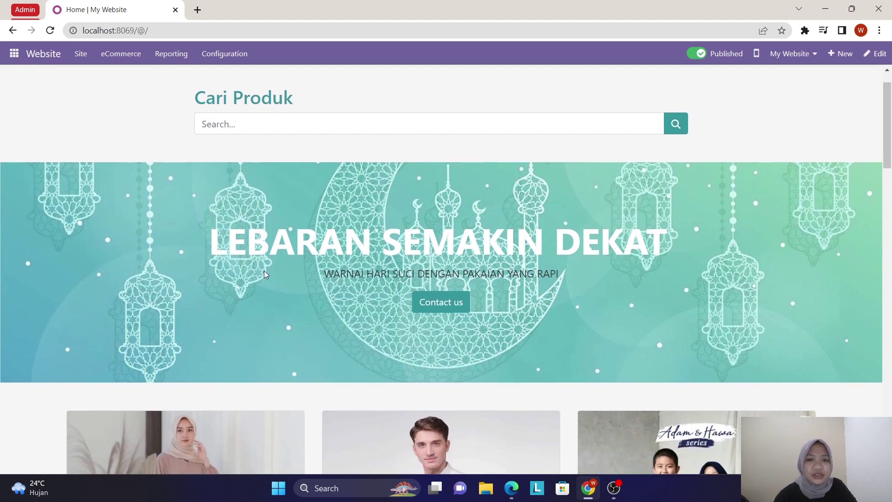
{"action": "scroll", "coordinate": [264, 271], "scroll_direction": "down", "scroll_amount": 1}
{"action": "scroll", "coordinate": [264, 270], "scroll_direction": "down", "scroll_amount": 1}
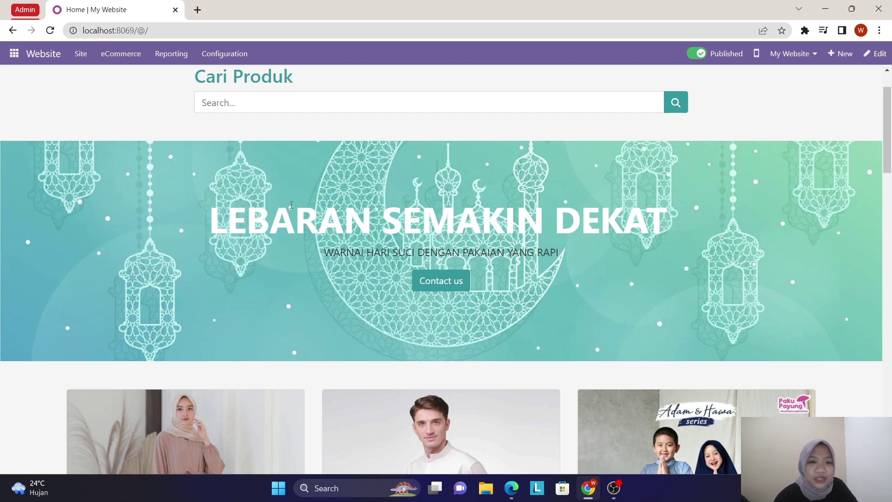
{"action": "scroll", "coordinate": [390, 337], "scroll_direction": "down", "scroll_amount": 3}
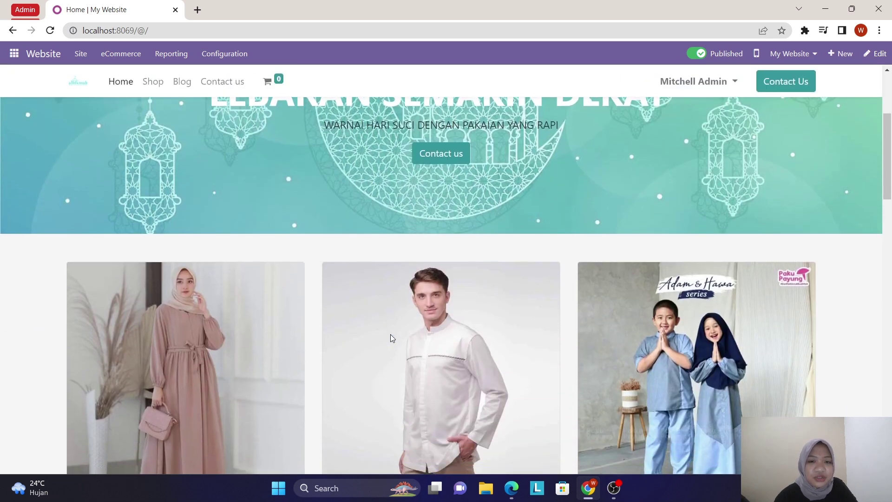
{"action": "scroll", "coordinate": [391, 338], "scroll_direction": "up", "scroll_amount": 3}
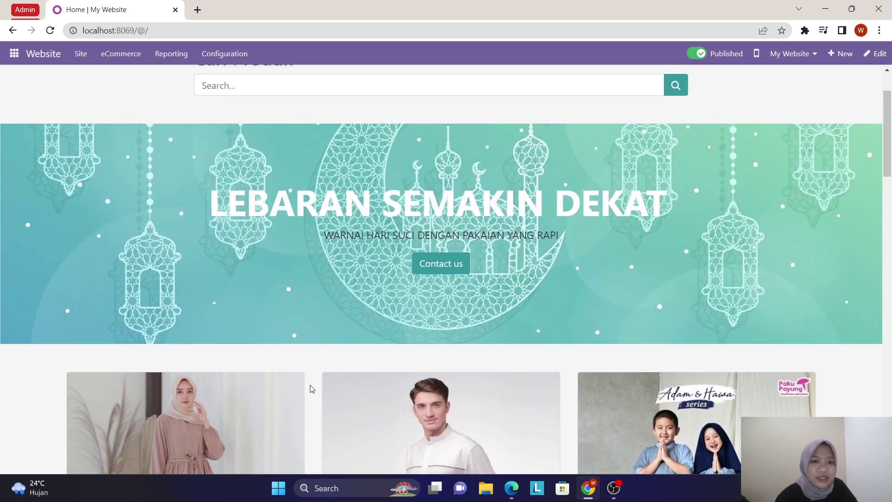
{"action": "scroll", "coordinate": [311, 389], "scroll_direction": "down", "scroll_amount": 5}
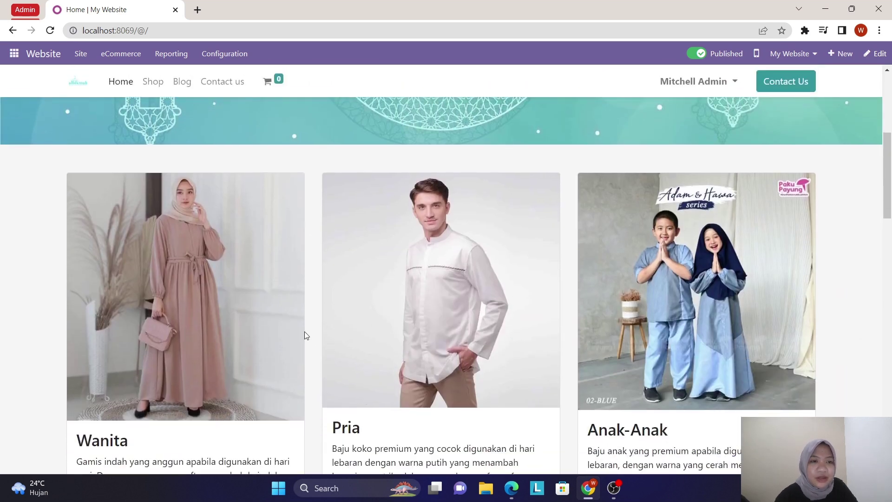
{"action": "scroll", "coordinate": [259, 406], "scroll_direction": "down", "scroll_amount": 1}
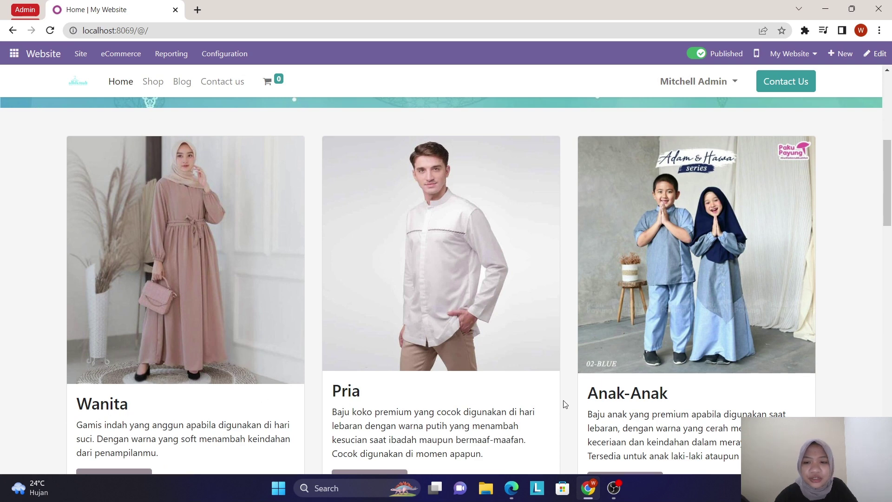
{"action": "scroll", "coordinate": [639, 416], "scroll_direction": "down", "scroll_amount": 4}
{"action": "scroll", "coordinate": [639, 419], "scroll_direction": "up", "scroll_amount": 3}
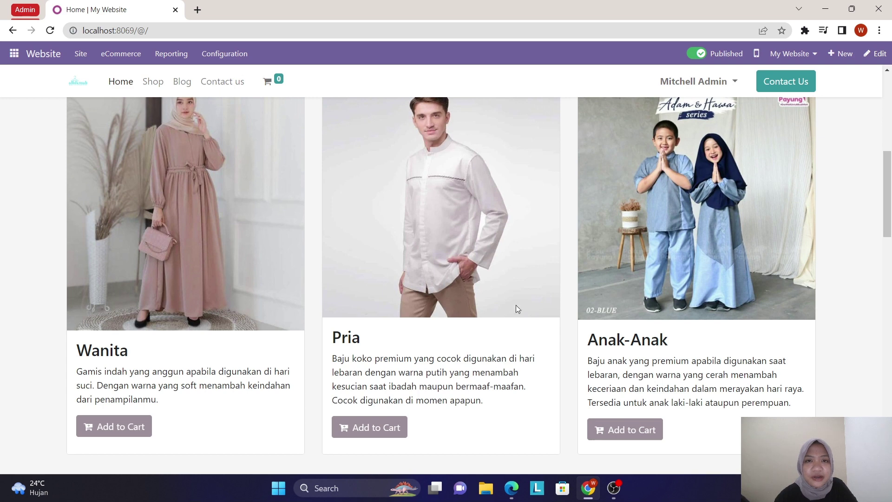
{"action": "scroll", "coordinate": [499, 367], "scroll_direction": "down", "scroll_amount": 9}
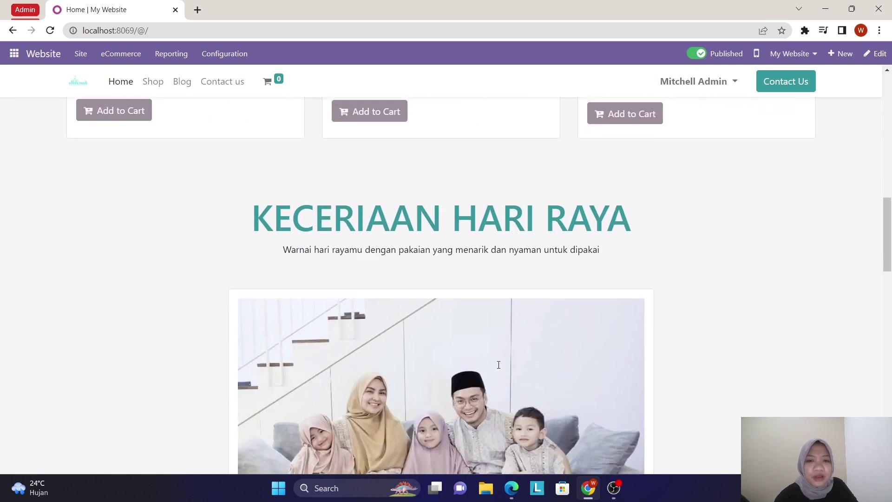
{"action": "scroll", "coordinate": [499, 368], "scroll_direction": "down", "scroll_amount": 7}
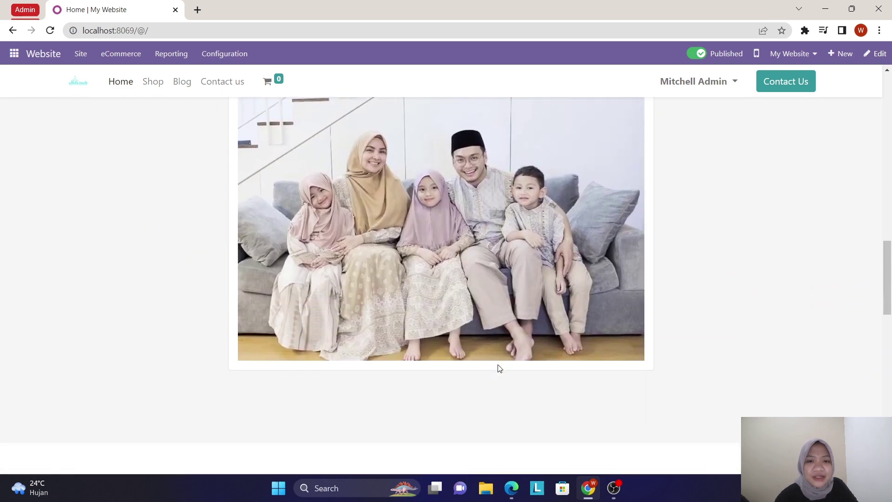
{"action": "scroll", "coordinate": [499, 368], "scroll_direction": "down", "scroll_amount": 6}
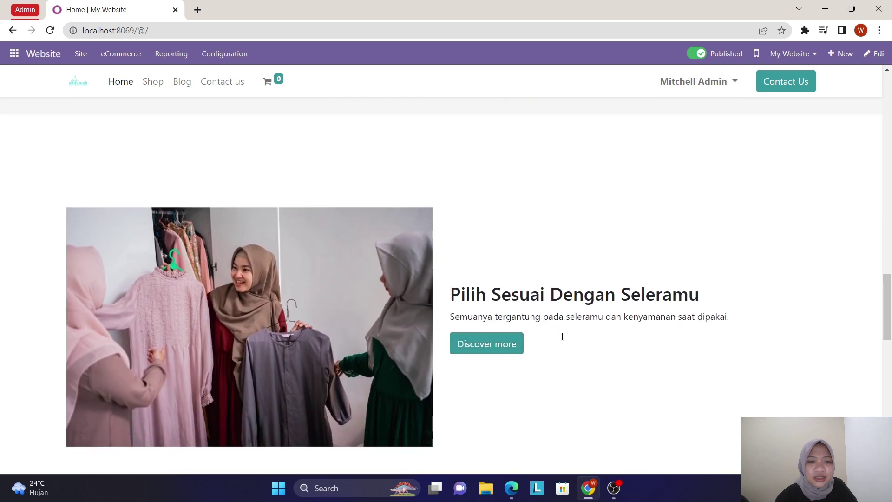
{"action": "scroll", "coordinate": [512, 361], "scroll_direction": "down", "scroll_amount": 7}
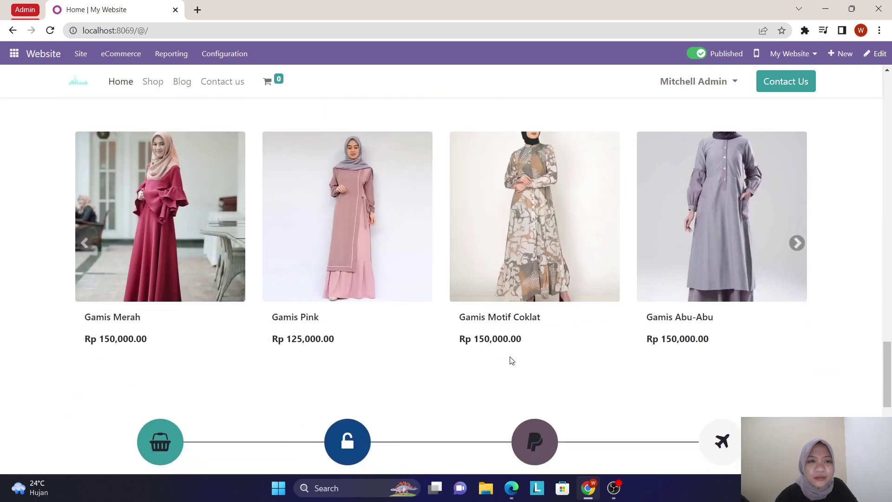
{"action": "scroll", "coordinate": [361, 321], "scroll_direction": "up", "scroll_amount": 2}
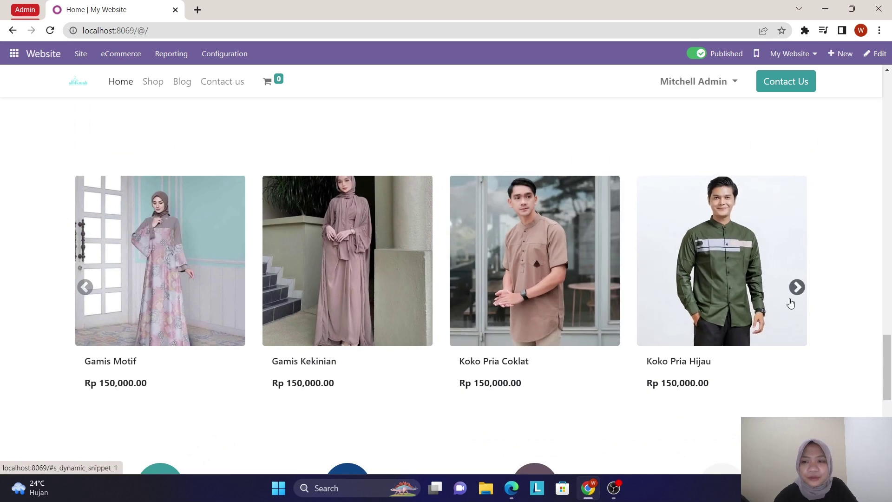
{"action": "left_click", "coordinate": [797, 287]}
{"action": "left_click", "coordinate": [797, 287]}
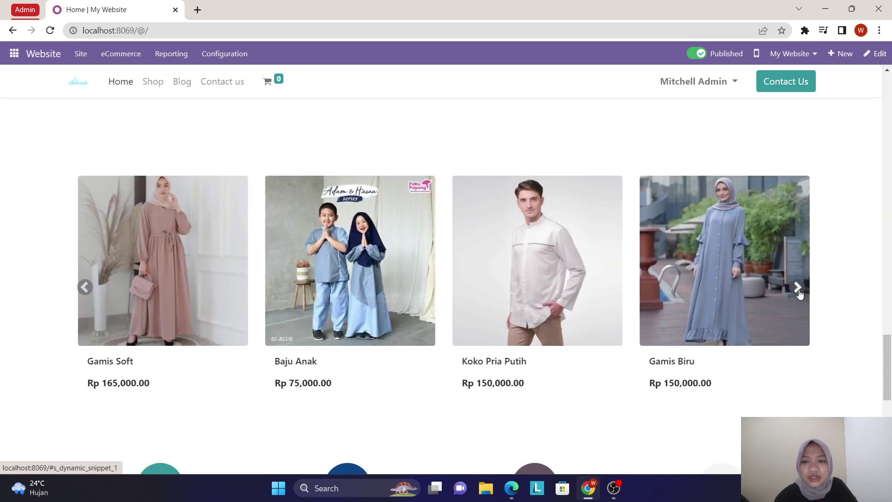
{"action": "left_click", "coordinate": [797, 287]}
{"action": "left_click", "coordinate": [797, 287]}
{"action": "left_click", "coordinate": [797, 288]}
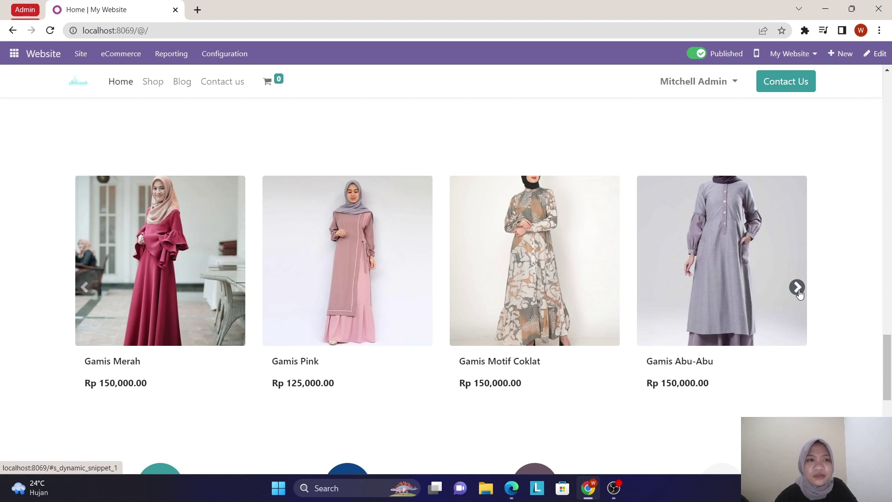
{"action": "scroll", "coordinate": [574, 401], "scroll_direction": "down", "scroll_amount": 4}
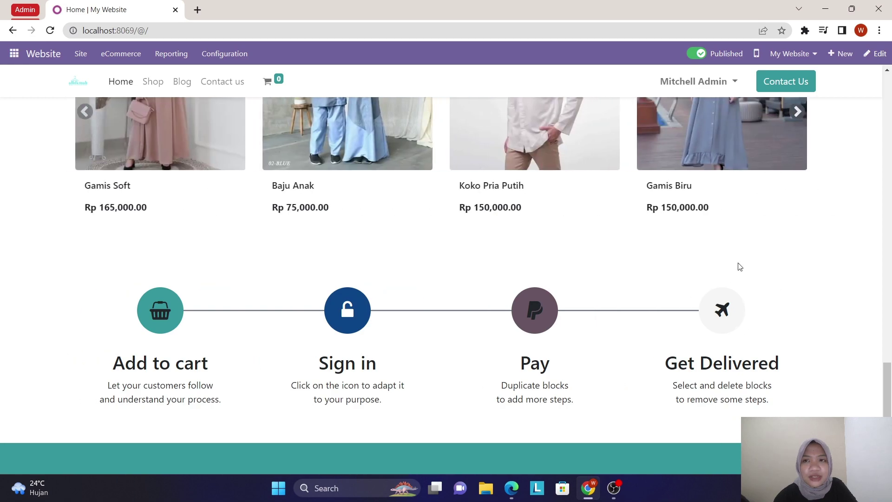
{"action": "scroll", "coordinate": [734, 271], "scroll_direction": "up", "scroll_amount": 10}
{"action": "scroll", "coordinate": [740, 267], "scroll_direction": "up", "scroll_amount": 15}
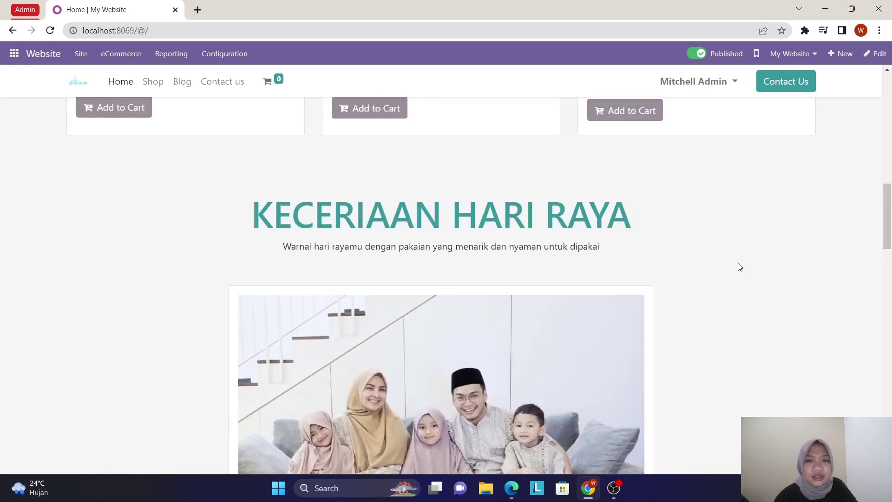
{"action": "scroll", "coordinate": [739, 263], "scroll_direction": "up", "scroll_amount": 5}
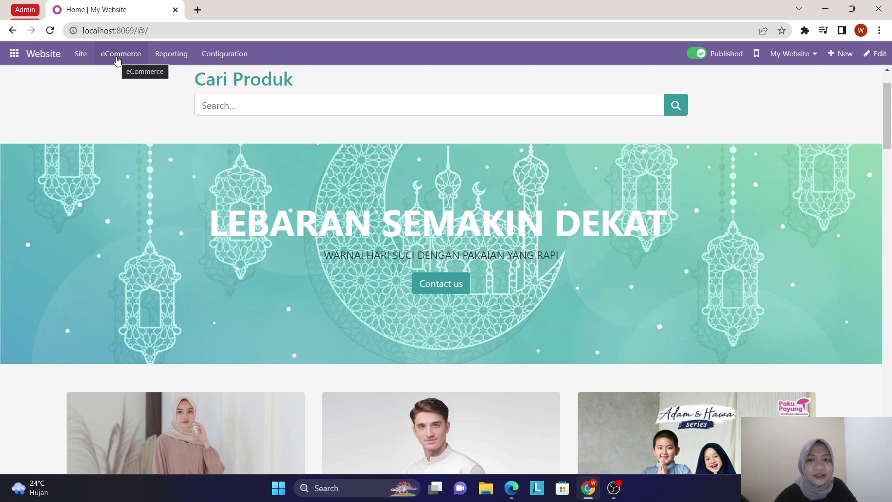
{"action": "left_click", "coordinate": [117, 57]}
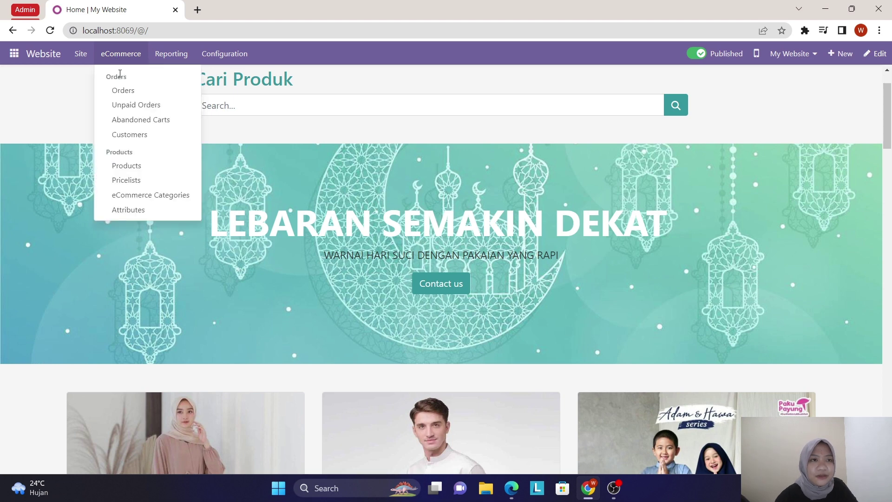
{"action": "mouse_move", "coordinate": [89, 60]}
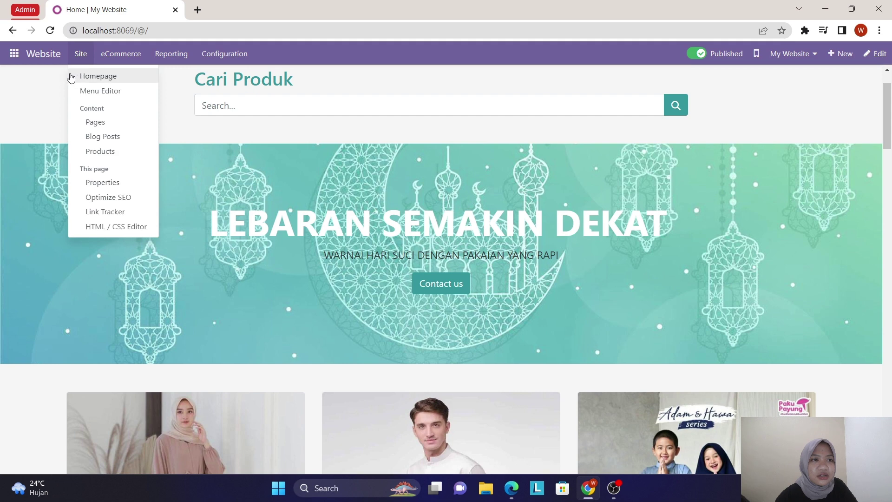
{"action": "left_click", "coordinate": [76, 78]}
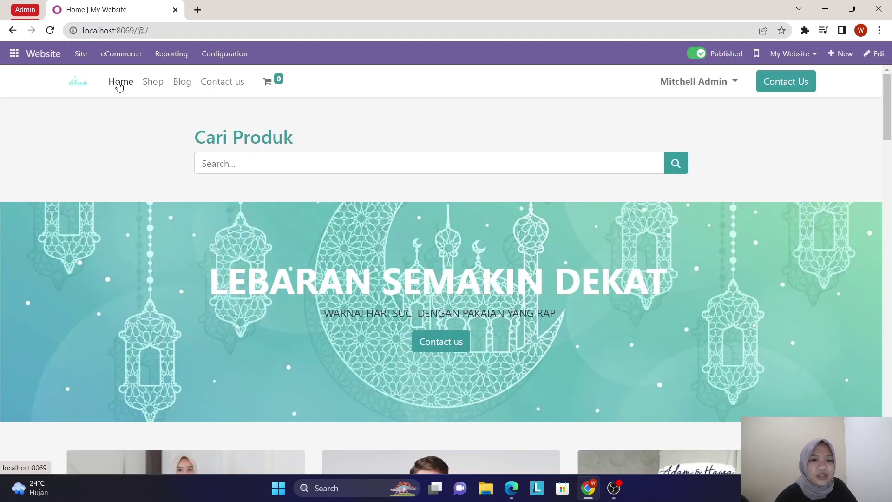
{"action": "scroll", "coordinate": [177, 281], "scroll_direction": "down", "scroll_amount": 6}
{"action": "scroll", "coordinate": [179, 286], "scroll_direction": "down", "scroll_amount": 15}
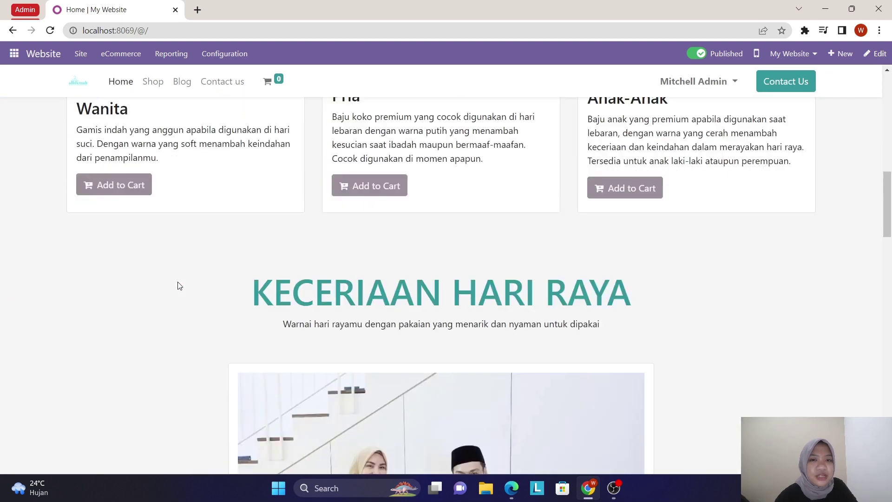
{"action": "scroll", "coordinate": [179, 286], "scroll_direction": "down", "scroll_amount": 10}
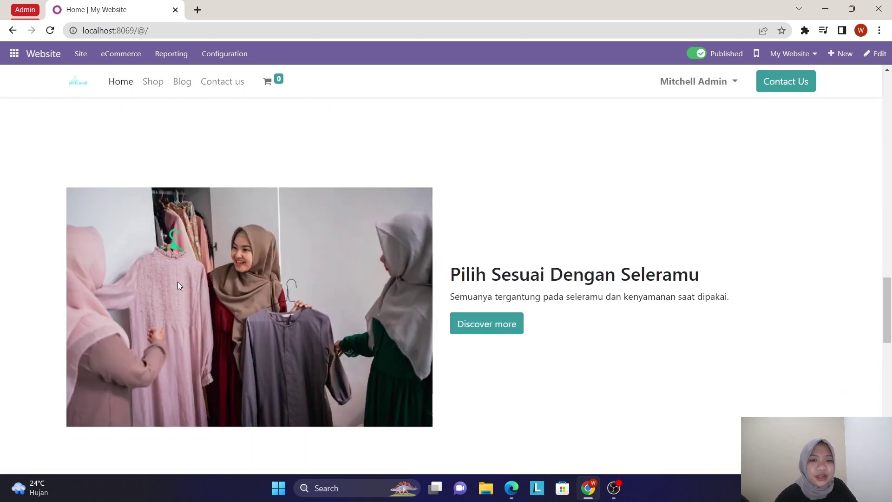
{"action": "scroll", "coordinate": [179, 286], "scroll_direction": "up", "scroll_amount": 11}
{"action": "scroll", "coordinate": [179, 286], "scroll_direction": "up", "scroll_amount": 10}
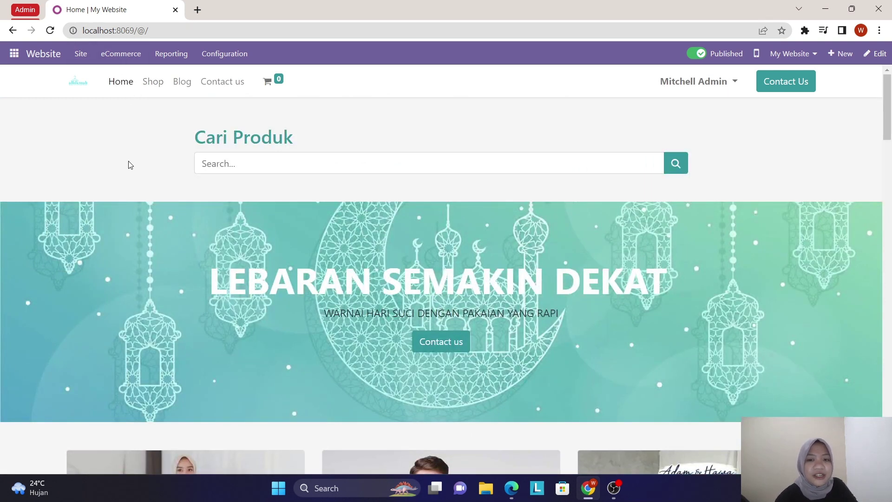
- Open the shop listing and browse the Wanita category's products
{"action": "left_click", "coordinate": [159, 84]}
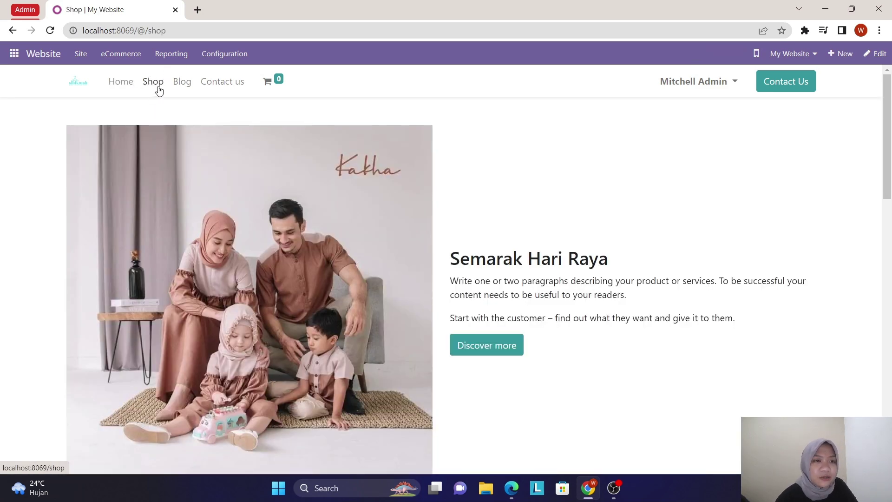
{"action": "scroll", "coordinate": [331, 216], "scroll_direction": "down", "scroll_amount": 8}
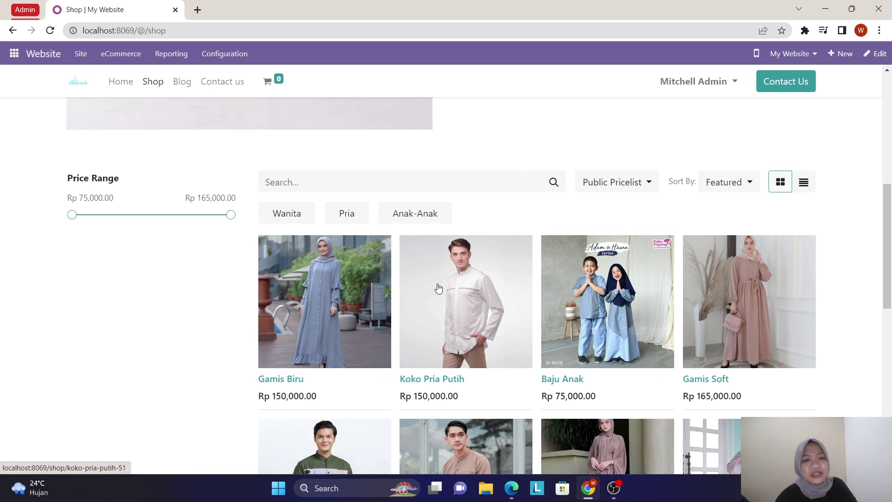
{"action": "left_click", "coordinate": [288, 214]}
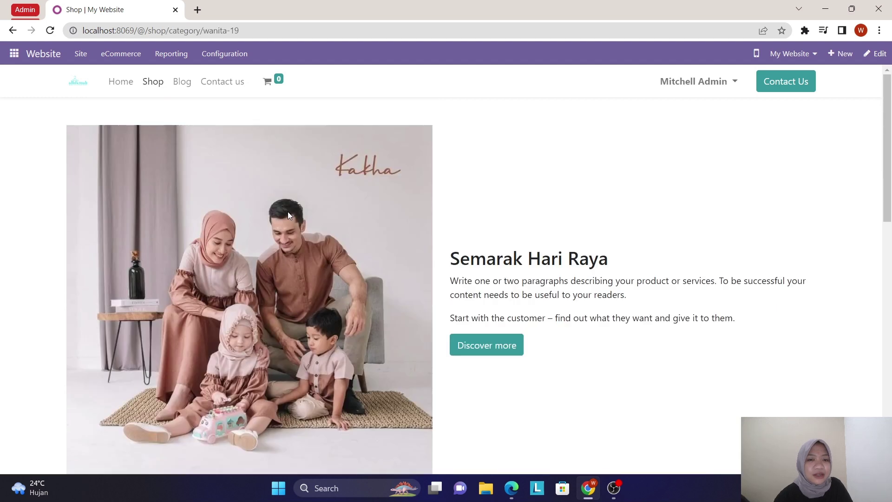
{"action": "scroll", "coordinate": [305, 365], "scroll_direction": "down", "scroll_amount": 2}
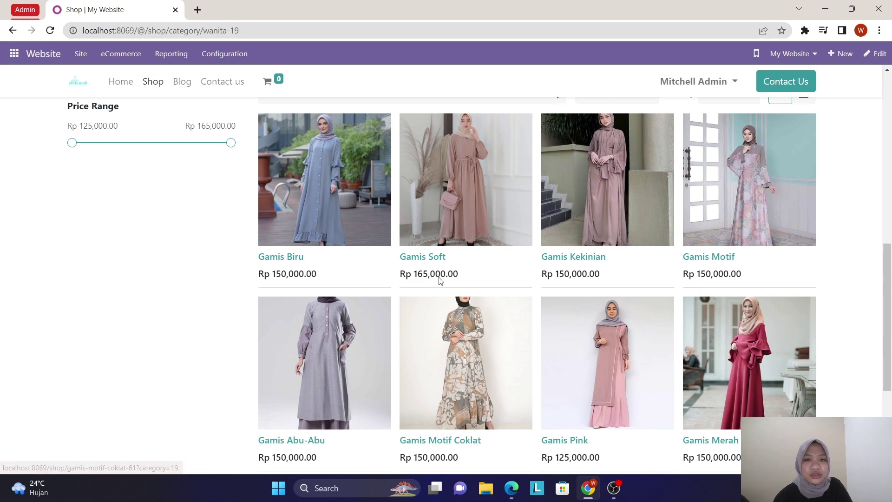
{"action": "scroll", "coordinate": [525, 332], "scroll_direction": "down", "scroll_amount": 3}
{"action": "scroll", "coordinate": [526, 333], "scroll_direction": "up", "scroll_amount": 6}
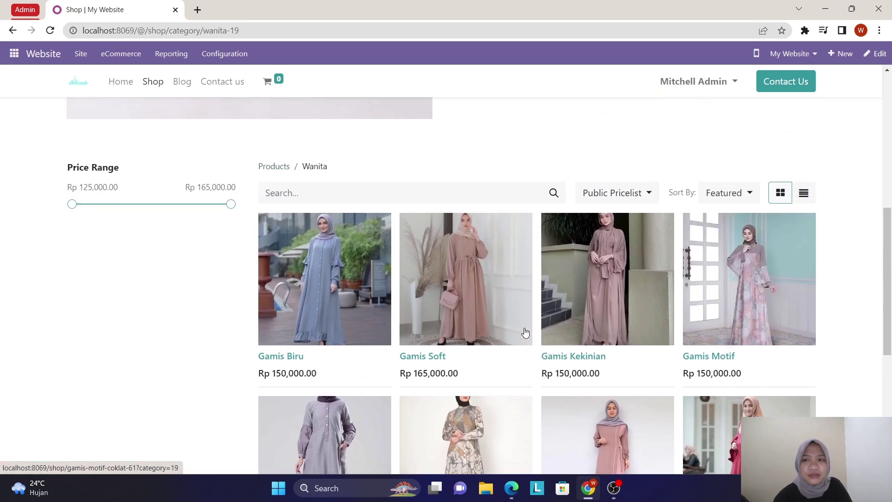
- Browse the Pria category's Koko Pria Putih, Hijau and Coklat shirts at Rp 150,000.00
{"action": "left_click", "coordinate": [279, 209]}
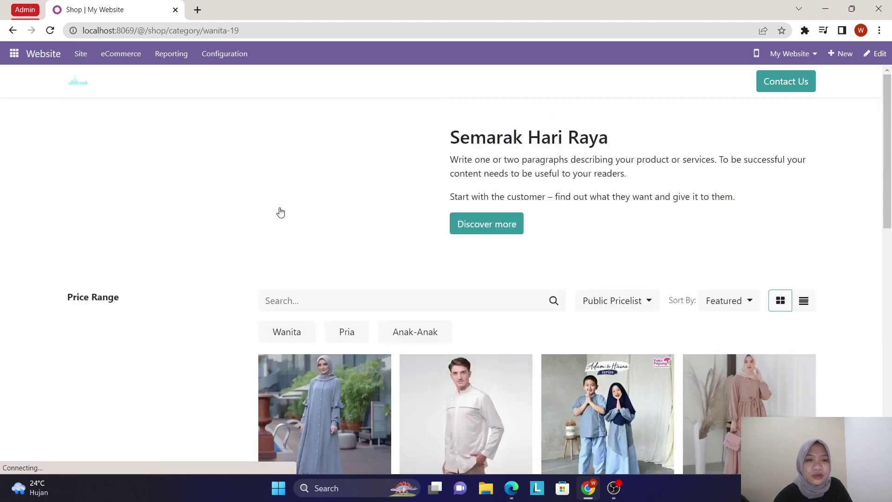
{"action": "scroll", "coordinate": [298, 343], "scroll_direction": "down", "scroll_amount": 5}
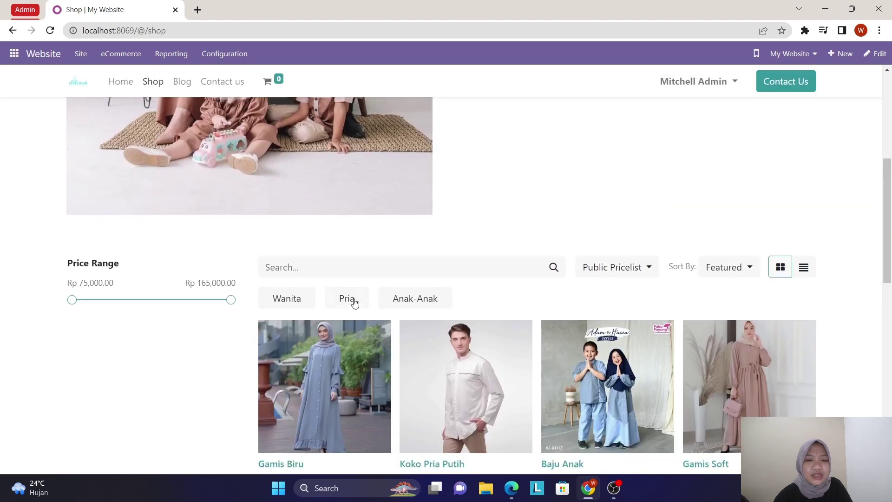
{"action": "left_click", "coordinate": [347, 299]}
{"action": "scroll", "coordinate": [375, 383], "scroll_direction": "down", "scroll_amount": 5}
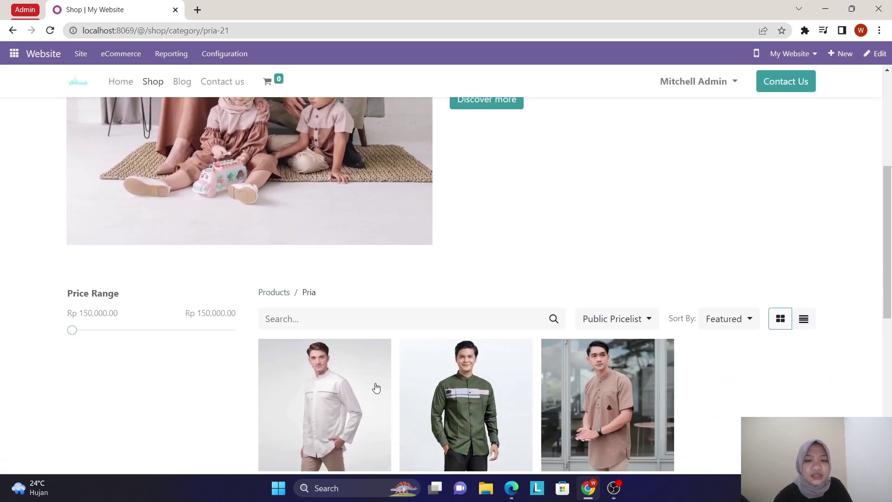
{"action": "scroll", "coordinate": [376, 387], "scroll_direction": "down", "scroll_amount": 2}
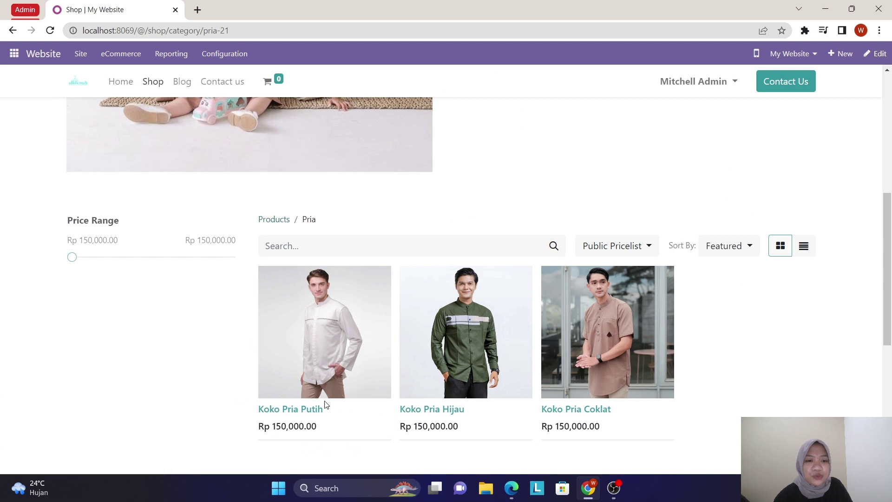
{"action": "scroll", "coordinate": [480, 423], "scroll_direction": "up", "scroll_amount": 1}
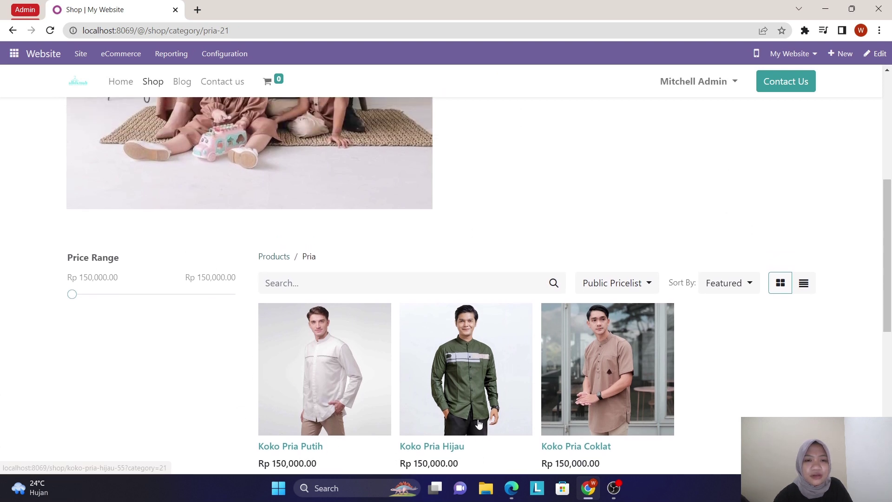
{"action": "scroll", "coordinate": [368, 413], "scroll_direction": "up", "scroll_amount": 1}
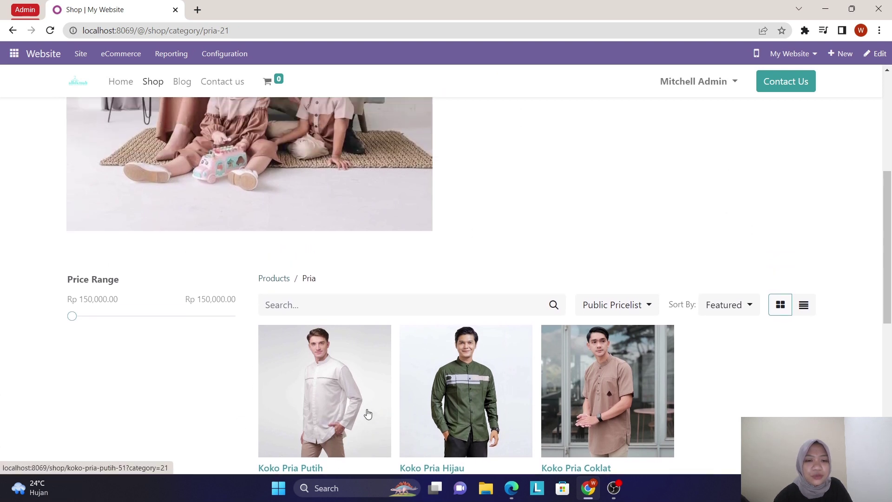
{"action": "left_click", "coordinate": [275, 280]}
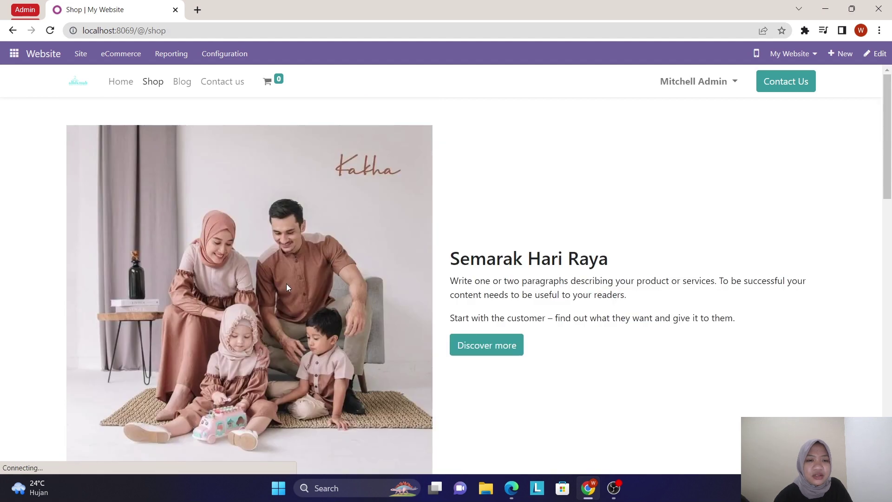
{"action": "scroll", "coordinate": [327, 334], "scroll_direction": "down", "scroll_amount": 2}
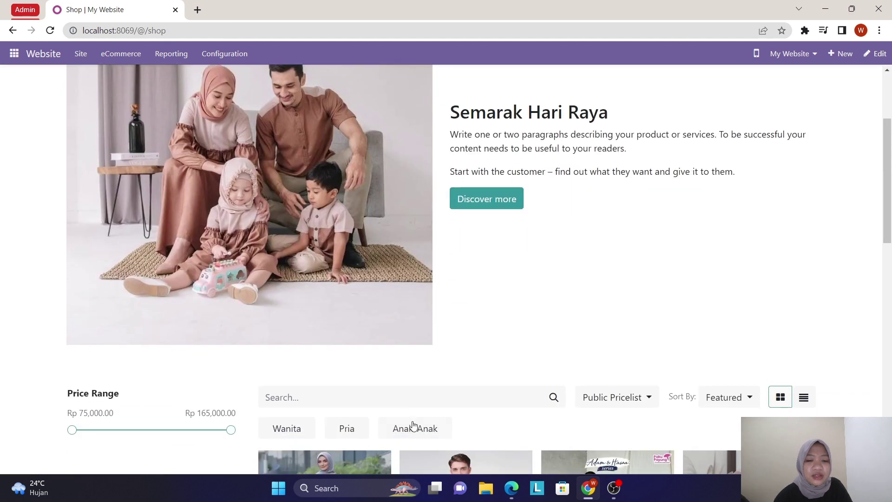
{"action": "left_click", "coordinate": [414, 428]}
{"action": "scroll", "coordinate": [443, 391], "scroll_direction": "down", "scroll_amount": 6}
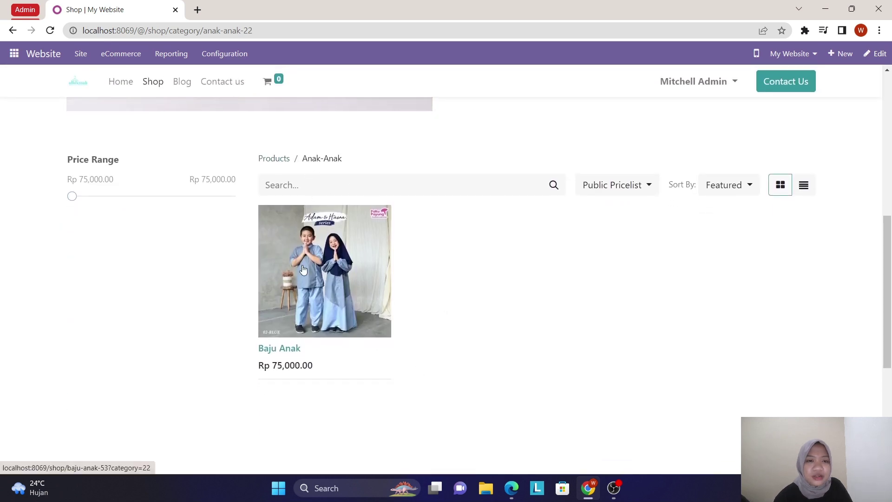
{"action": "left_click", "coordinate": [279, 159]}
{"action": "scroll", "coordinate": [322, 289], "scroll_direction": "down", "scroll_amount": 3}
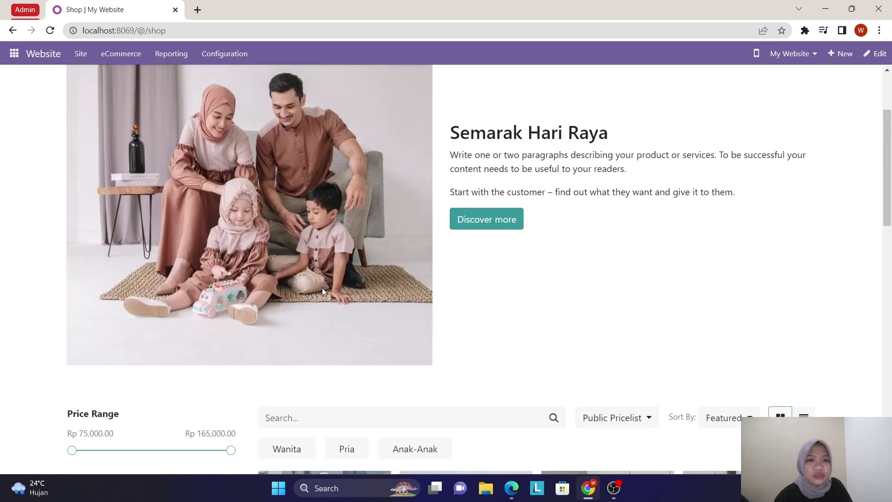
{"action": "scroll", "coordinate": [324, 292], "scroll_direction": "down", "scroll_amount": 3}
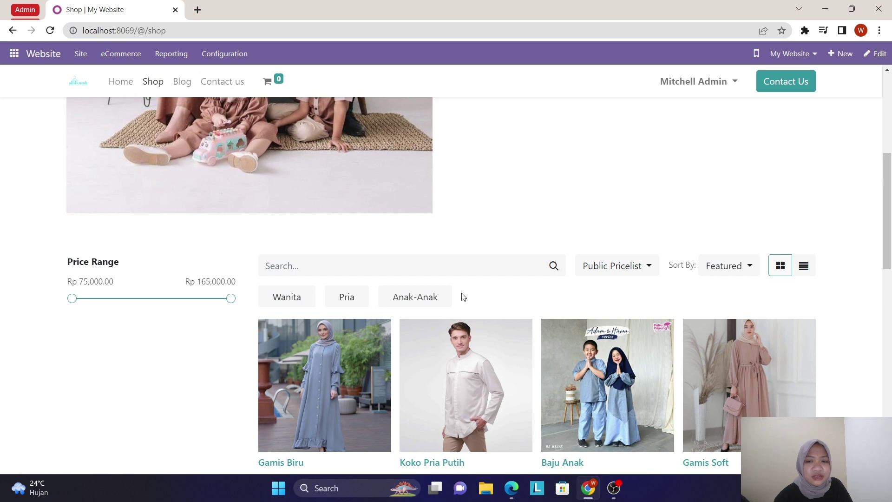
{"action": "scroll", "coordinate": [464, 296], "scroll_direction": "down", "scroll_amount": 1}
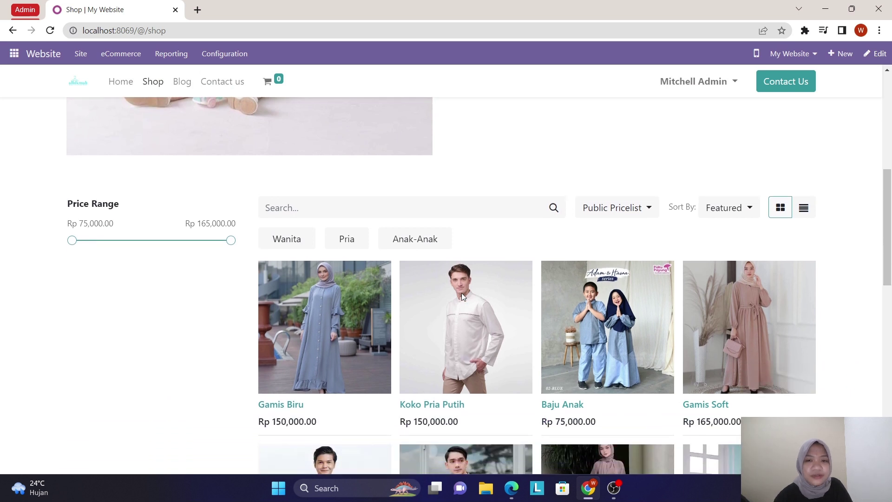
{"action": "scroll", "coordinate": [461, 293], "scroll_direction": "up", "scroll_amount": 1}
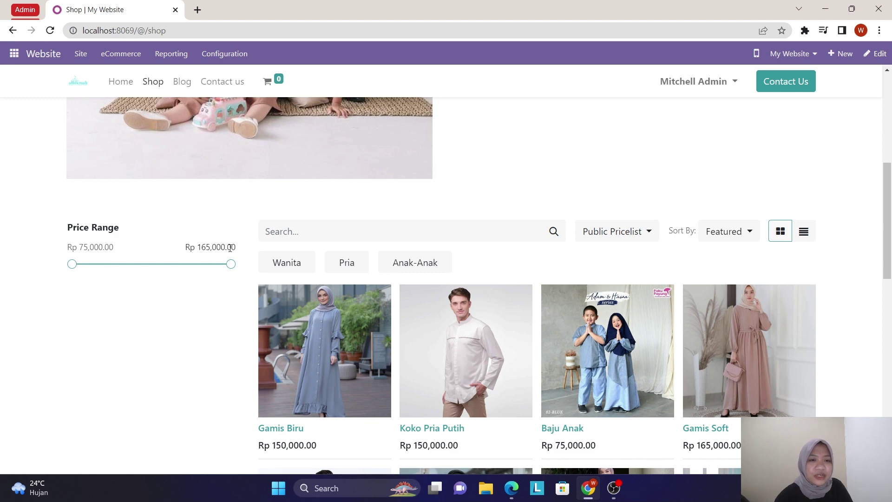
{"action": "scroll", "coordinate": [284, 340], "scroll_direction": "down", "scroll_amount": 1}
{"action": "scroll", "coordinate": [285, 340], "scroll_direction": "up", "scroll_amount": 1}
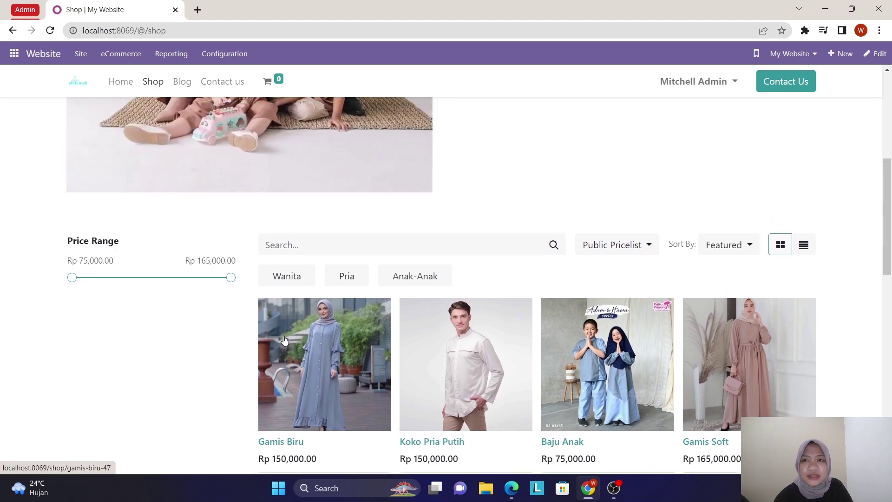
{"action": "scroll", "coordinate": [285, 340], "scroll_direction": "down", "scroll_amount": 9}
{"action": "scroll", "coordinate": [285, 341], "scroll_direction": "up", "scroll_amount": 3}
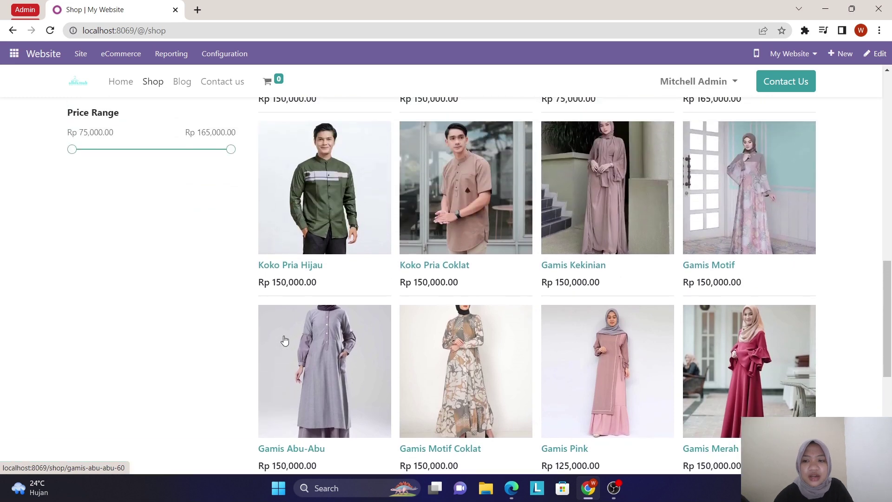
{"action": "scroll", "coordinate": [285, 341], "scroll_direction": "up", "scroll_amount": 3}
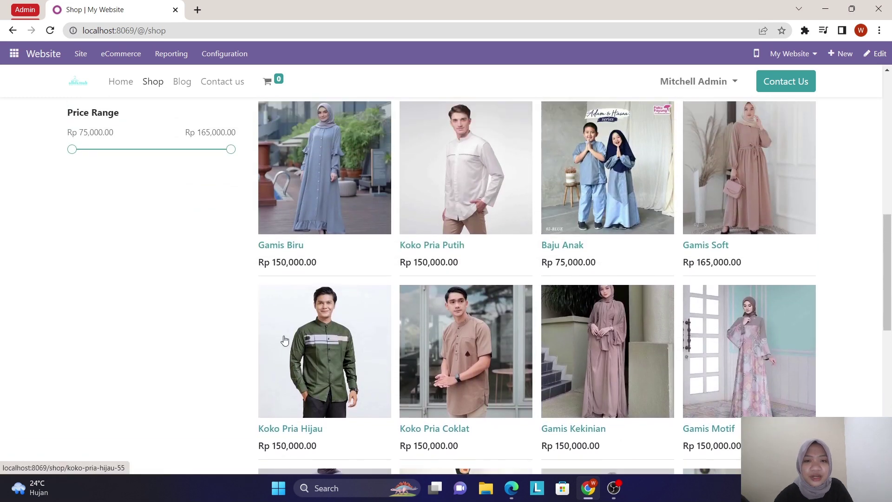
{"action": "scroll", "coordinate": [285, 340], "scroll_direction": "up", "scroll_amount": 4}
{"action": "scroll", "coordinate": [285, 341], "scroll_direction": "up", "scroll_amount": 5}
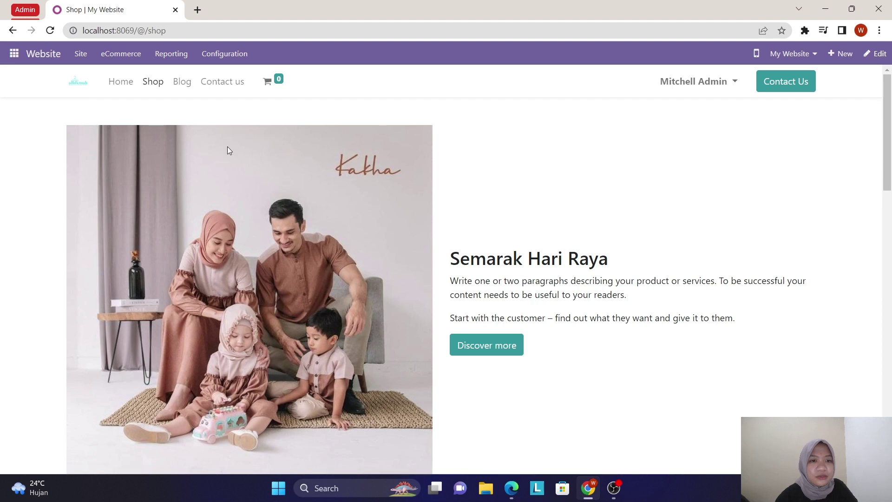
{"action": "scroll", "coordinate": [322, 378], "scroll_direction": "down", "scroll_amount": 4}
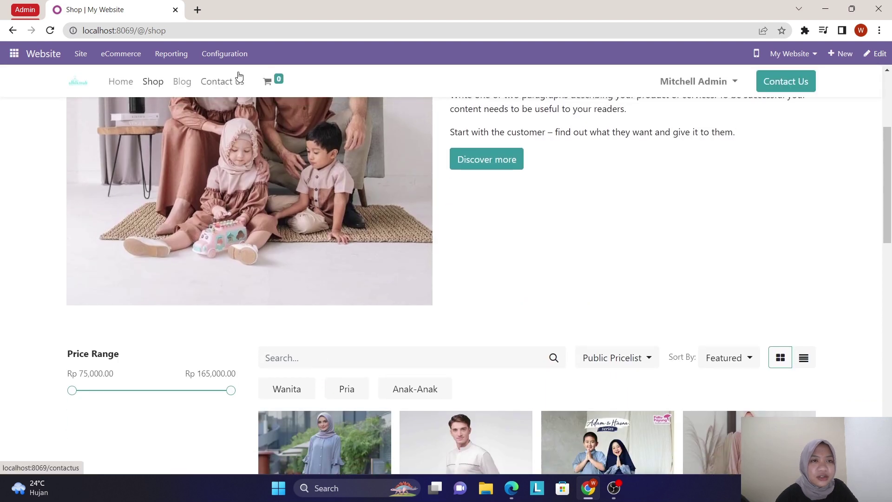
- Open Website Settings and check the Shop - Checkout Process sign-in option, set to Optional
{"action": "left_click", "coordinate": [239, 55]}
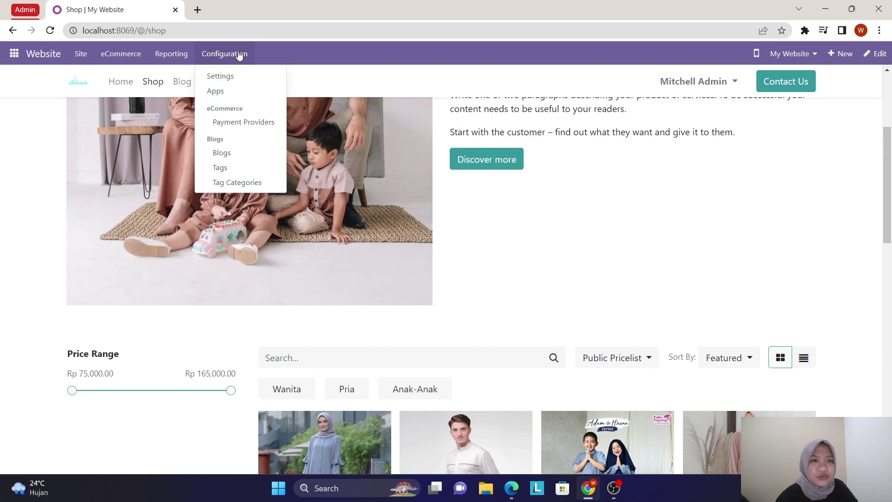
{"action": "left_click", "coordinate": [239, 75]}
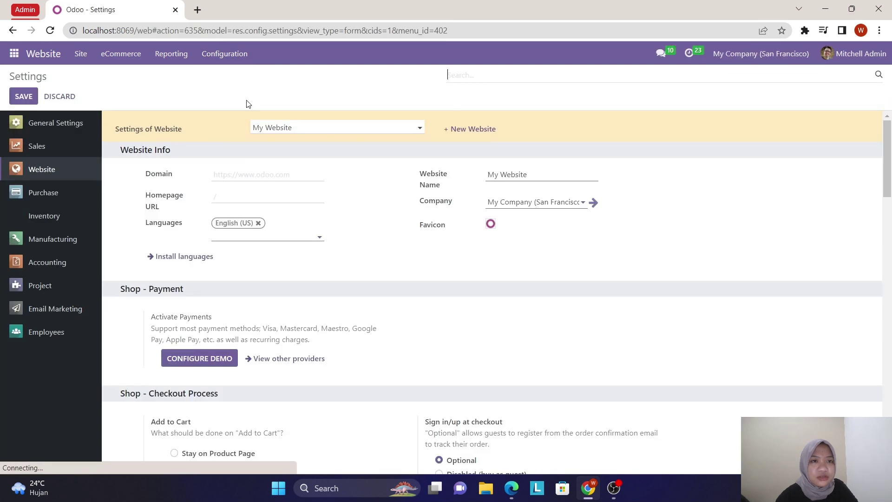
{"action": "scroll", "coordinate": [276, 315], "scroll_direction": "down", "scroll_amount": 5}
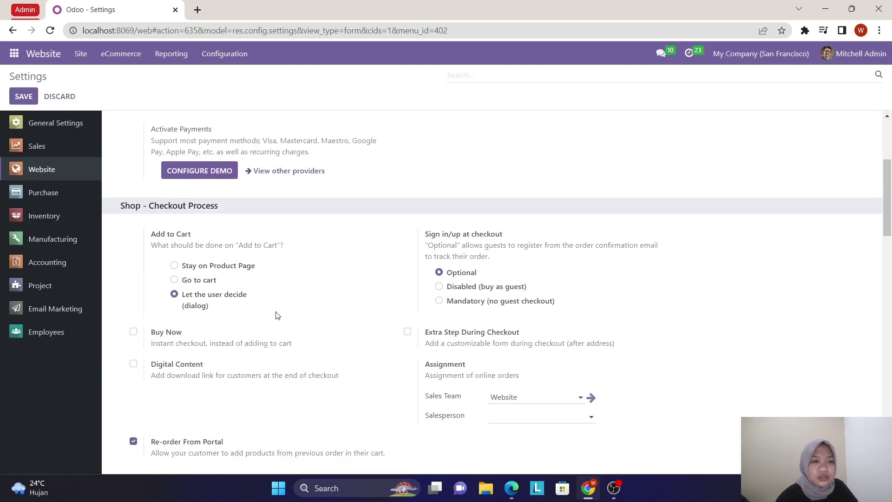
{"action": "scroll", "coordinate": [276, 315], "scroll_direction": "down", "scroll_amount": 1}
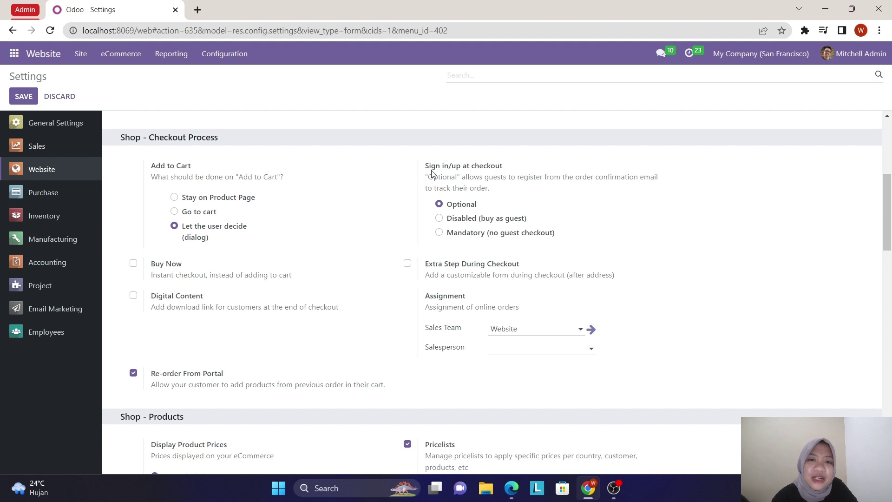
{"action": "mouse_move", "coordinate": [458, 172]}
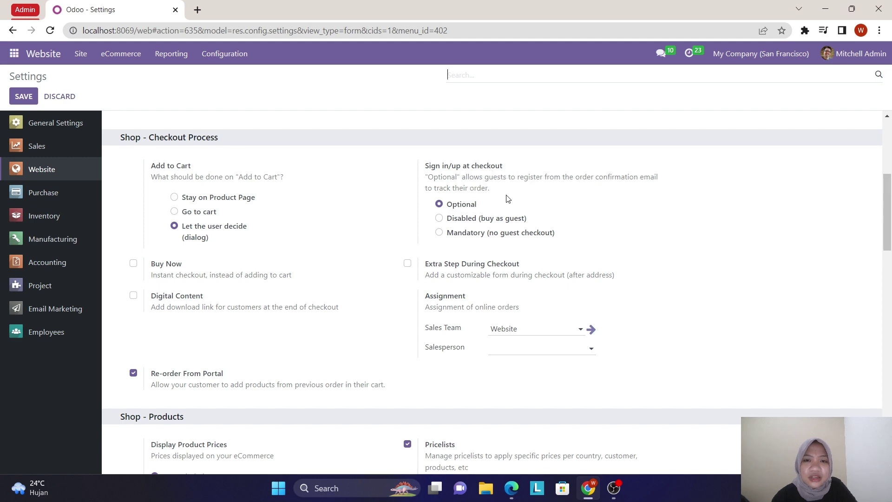
{"action": "mouse_move", "coordinate": [473, 210]}
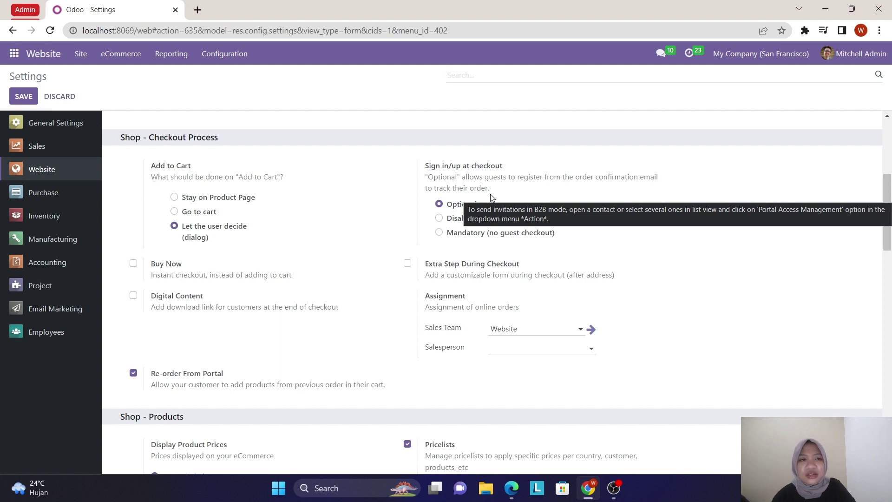
- Return to the website's Shop page and browse its products priced Rp 75,000.00 to Rp 165,000.00
{"action": "left_click", "coordinate": [52, 53]}
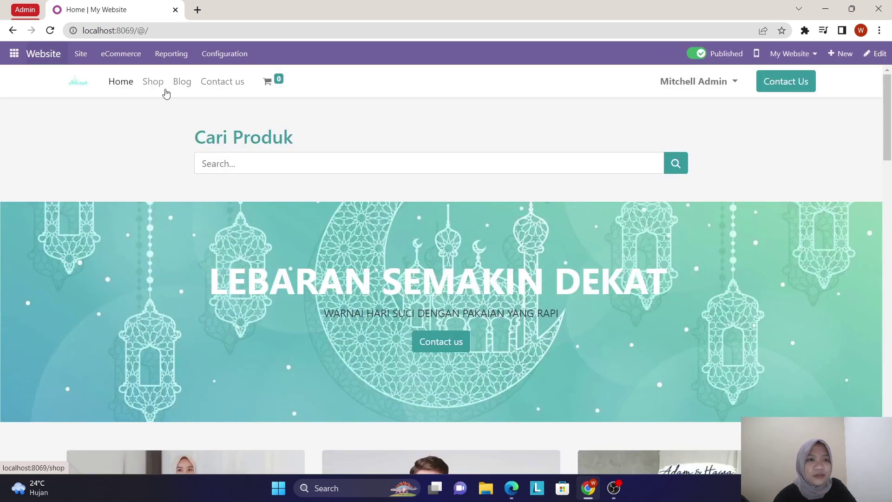
{"action": "left_click", "coordinate": [153, 82]}
{"action": "scroll", "coordinate": [296, 295], "scroll_direction": "down", "scroll_amount": 8}
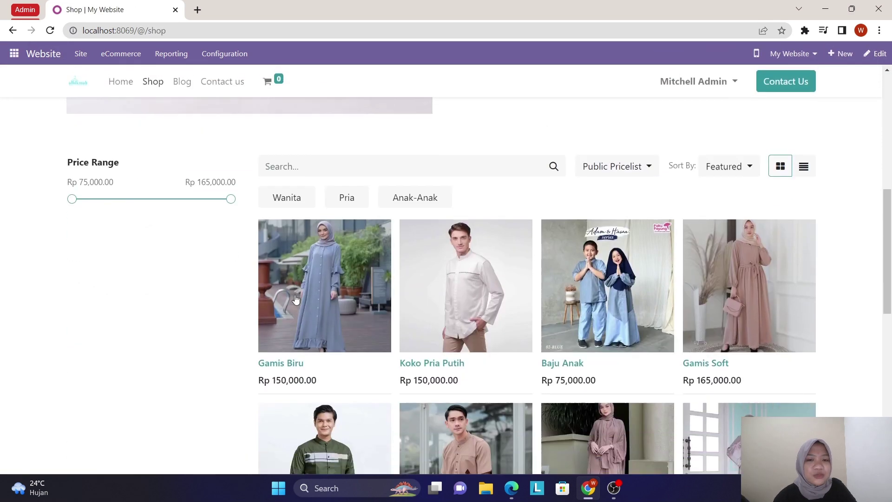
{"action": "scroll", "coordinate": [296, 295], "scroll_direction": "down", "scroll_amount": 6}
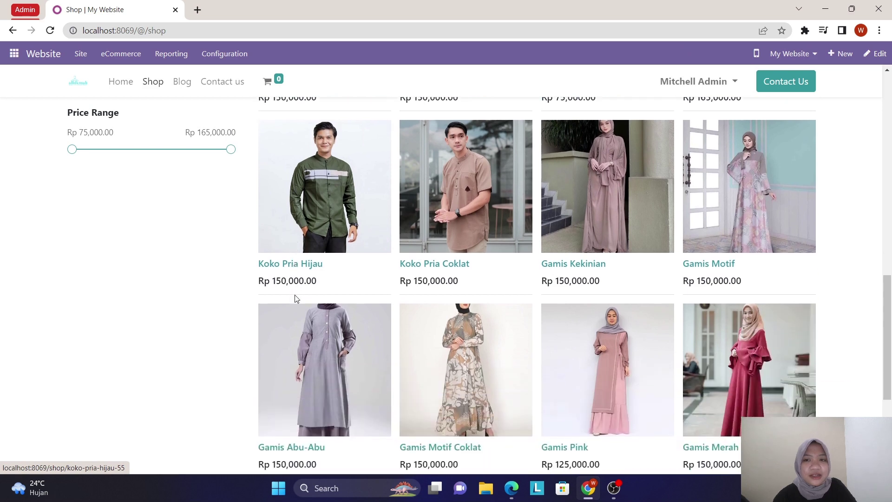
{"action": "scroll", "coordinate": [294, 295], "scroll_direction": "up", "scroll_amount": 8}
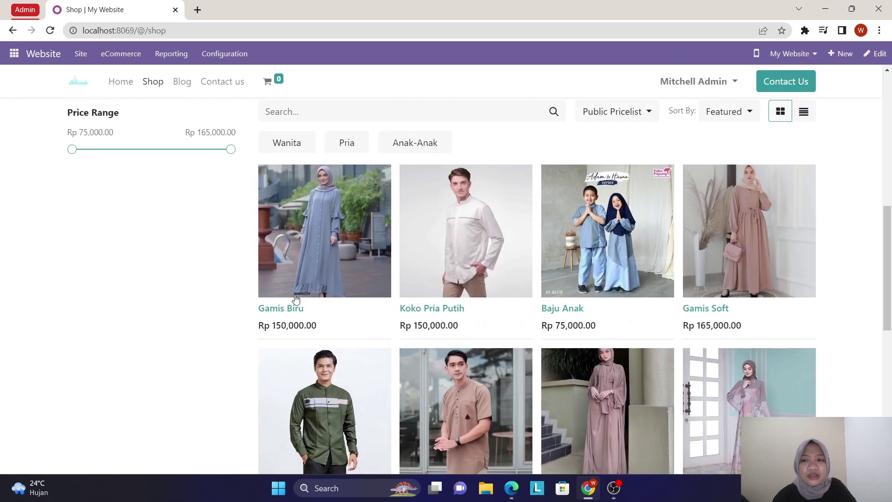
{"action": "scroll", "coordinate": [295, 299], "scroll_direction": "up", "scroll_amount": 1}
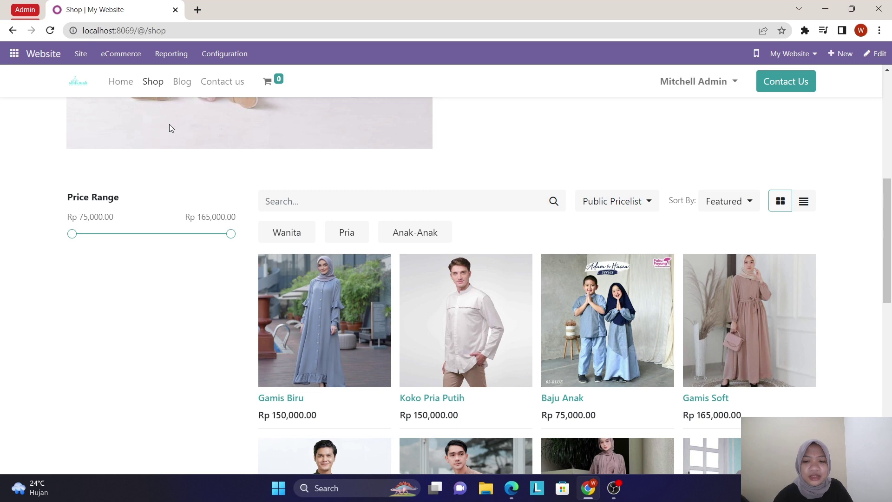
- Snap the admin shop browser right and the customer's Edge sign-up window left
{"action": "key", "text": "super+Right"}
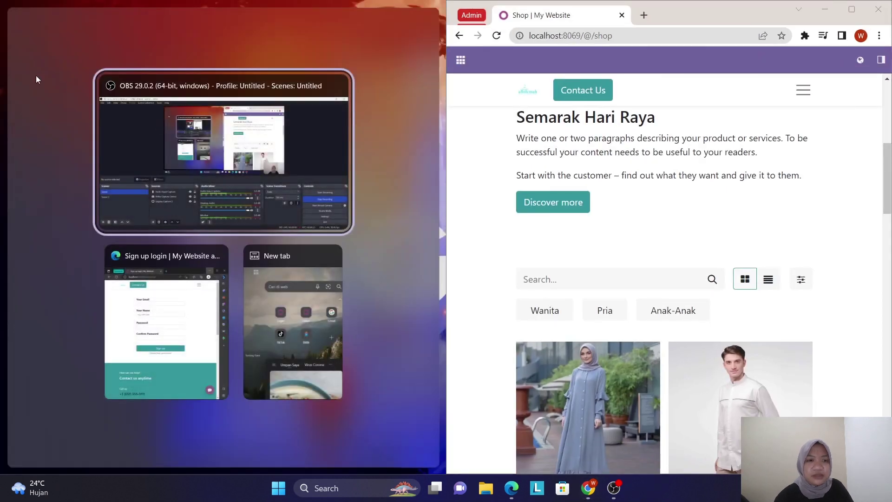
{"action": "left_click", "coordinate": [166, 263]}
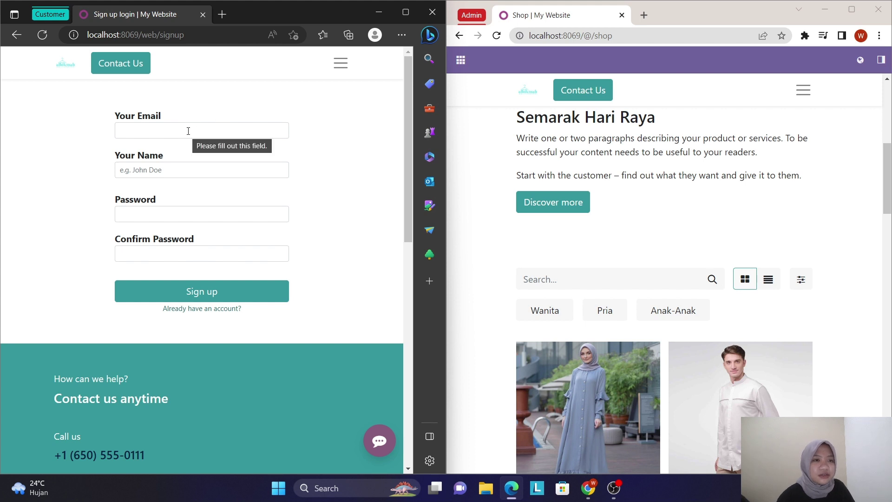
- Enter the customer's email, name, and a matching password and confirmation in the sign-up form
{"action": "left_click", "coordinate": [189, 131]}
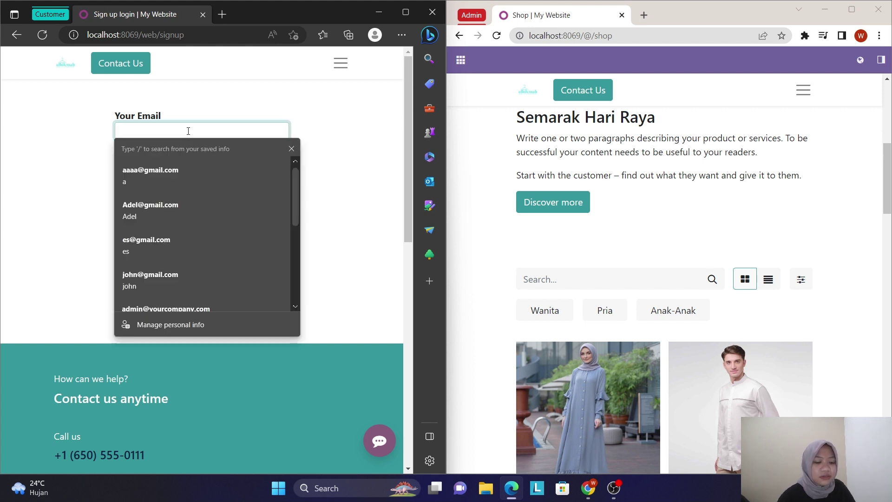
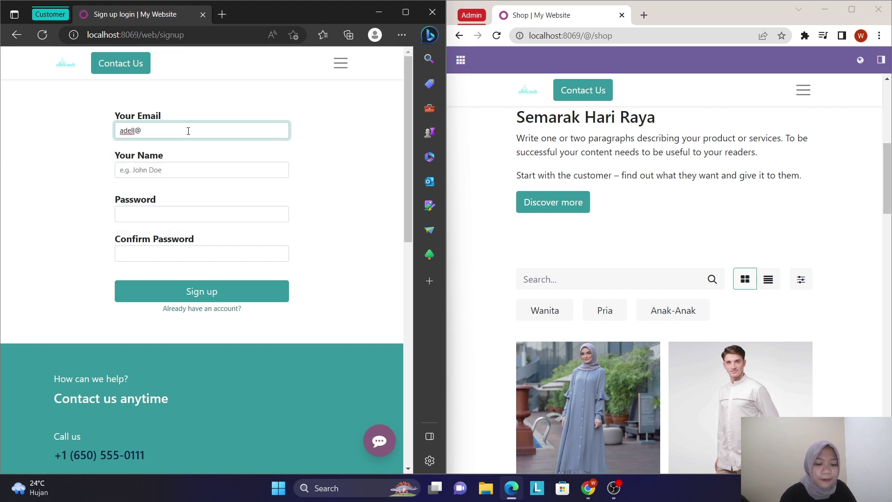
{"action": "left_click", "coordinate": [191, 170]}
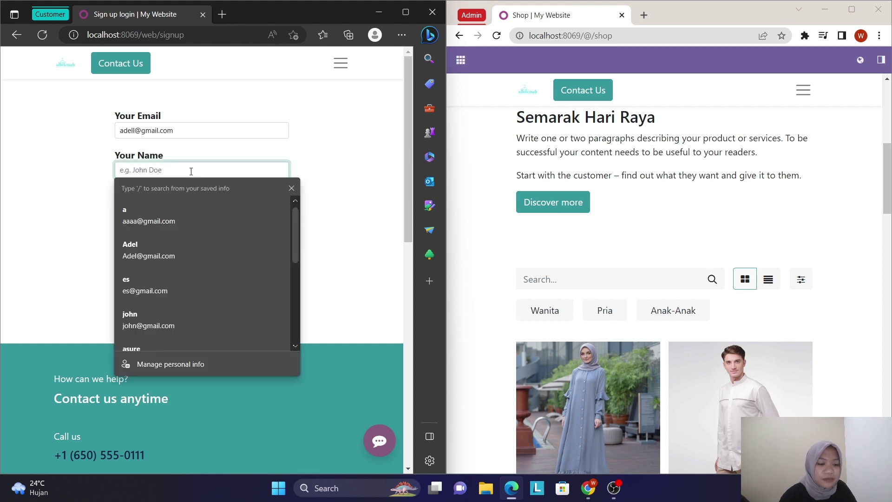
{"action": "type", "text": "adell"}
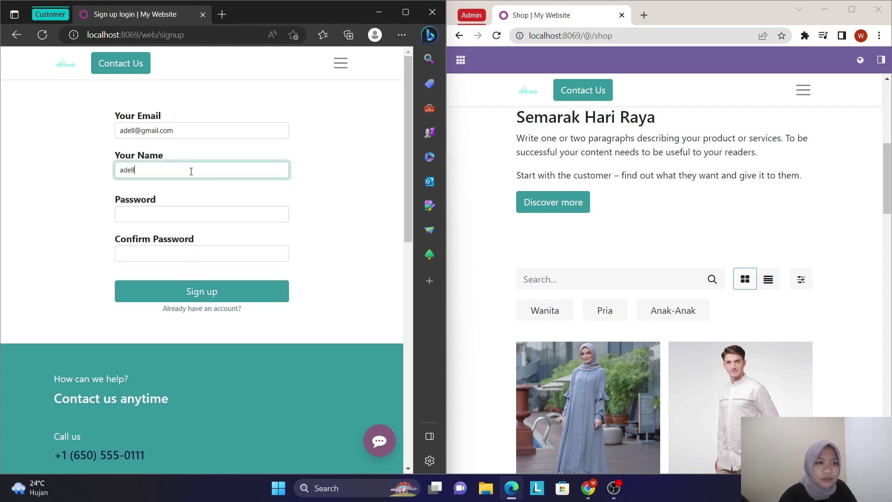
{"action": "left_click", "coordinate": [197, 213]}
{"action": "type", "text": "a"}
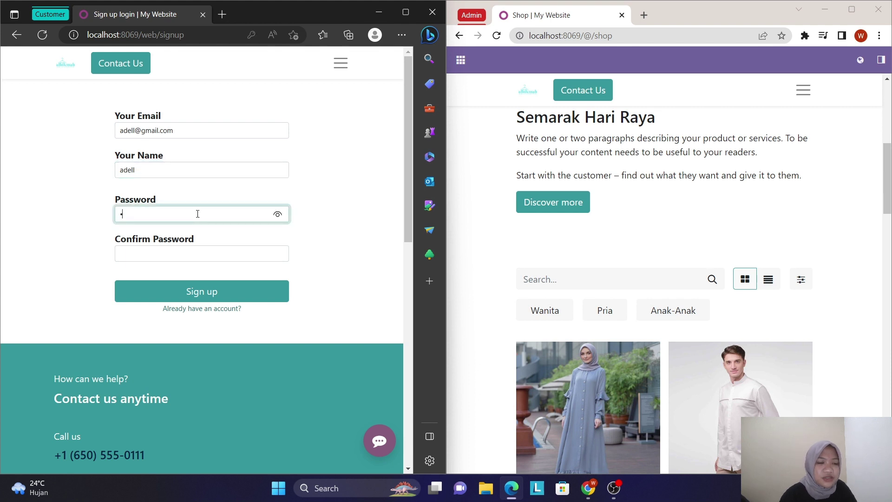
{"action": "left_click", "coordinate": [186, 258]}
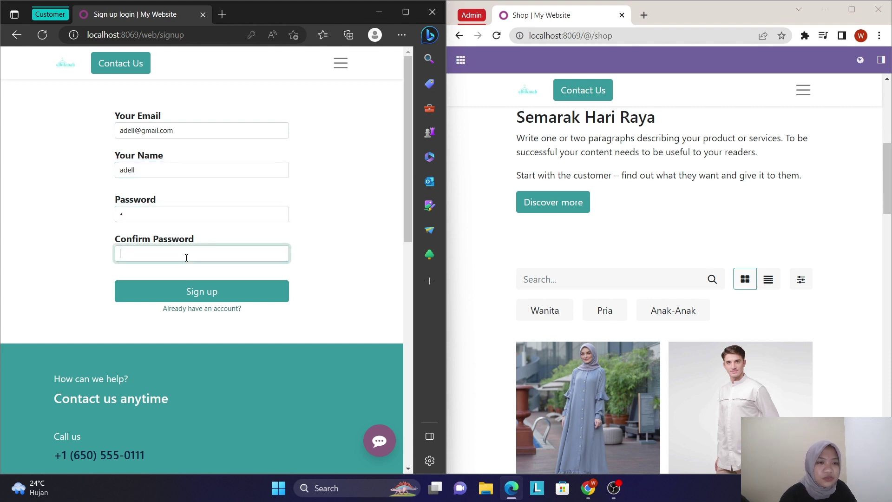
{"action": "type", "text": "a"}
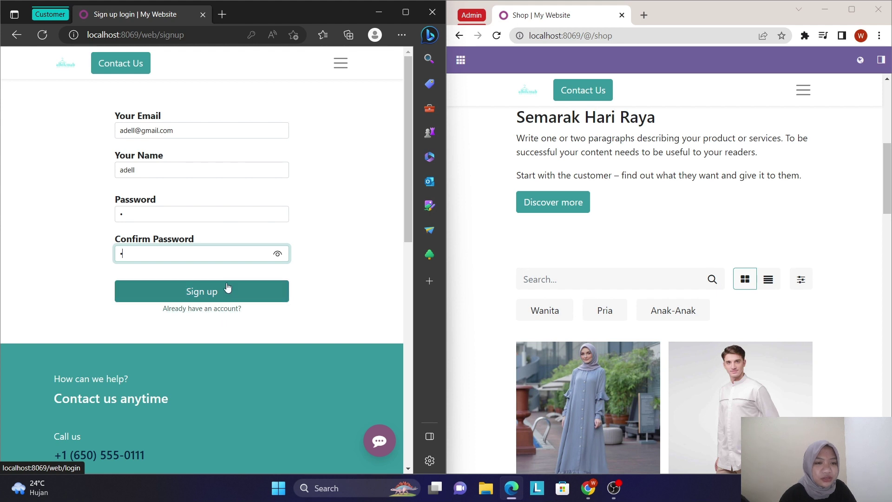
- Submit the sign-up to create the customer account, then go to the website's Shop page
{"action": "left_click", "coordinate": [210, 292]}
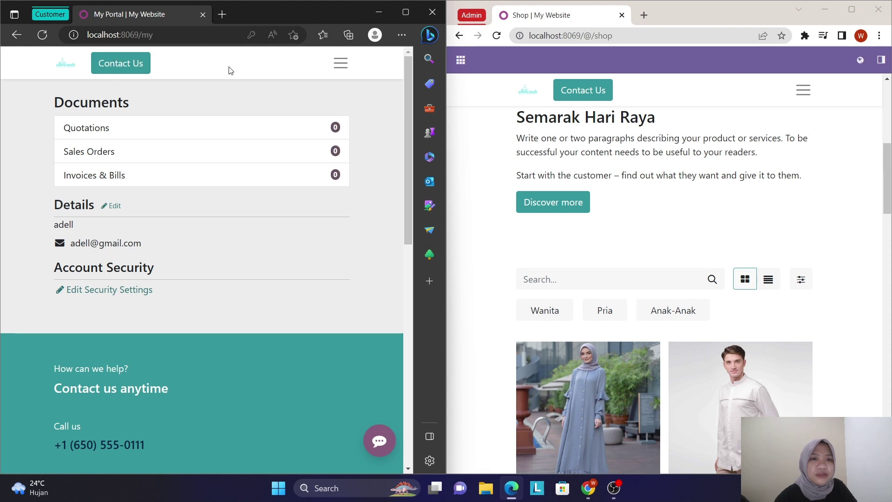
{"action": "left_click", "coordinate": [339, 68]}
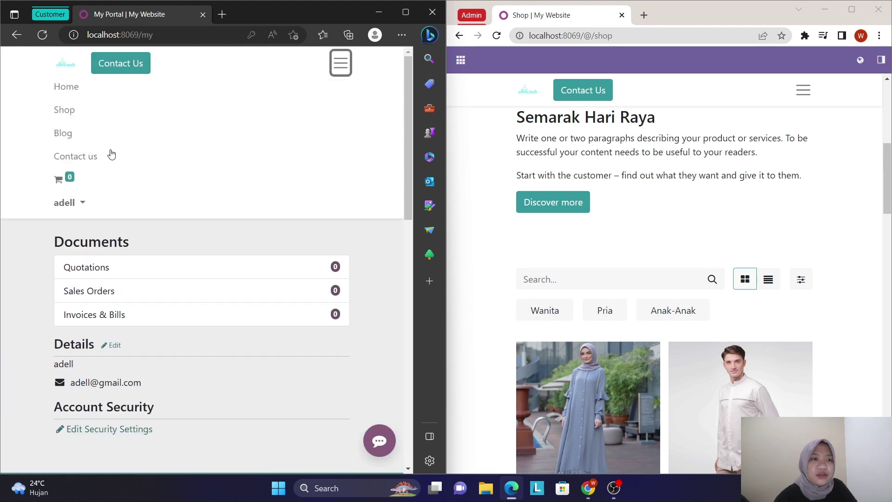
{"action": "left_click", "coordinate": [65, 110]}
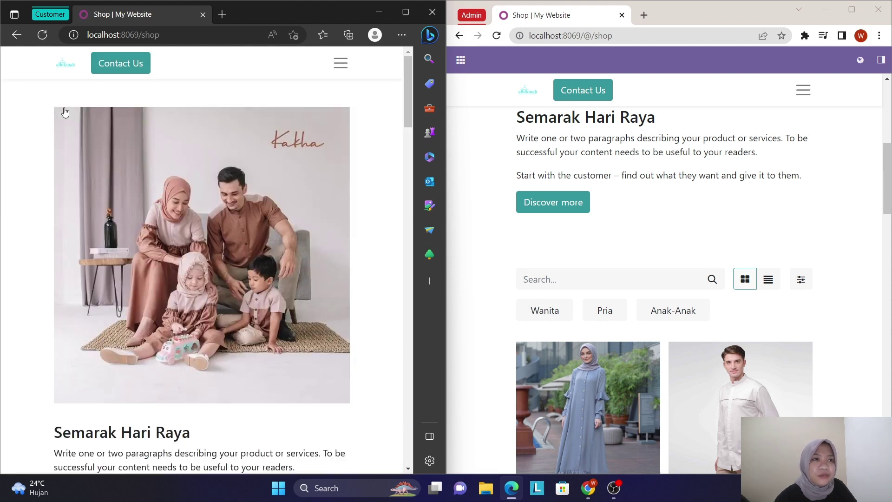
{"action": "scroll", "coordinate": [187, 321], "scroll_direction": "down", "scroll_amount": 7}
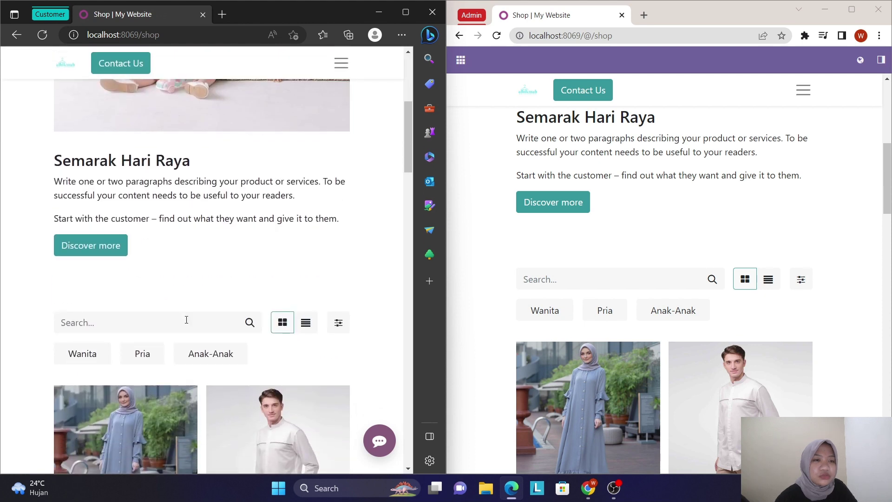
{"action": "scroll", "coordinate": [188, 321], "scroll_direction": "up", "scroll_amount": 5}
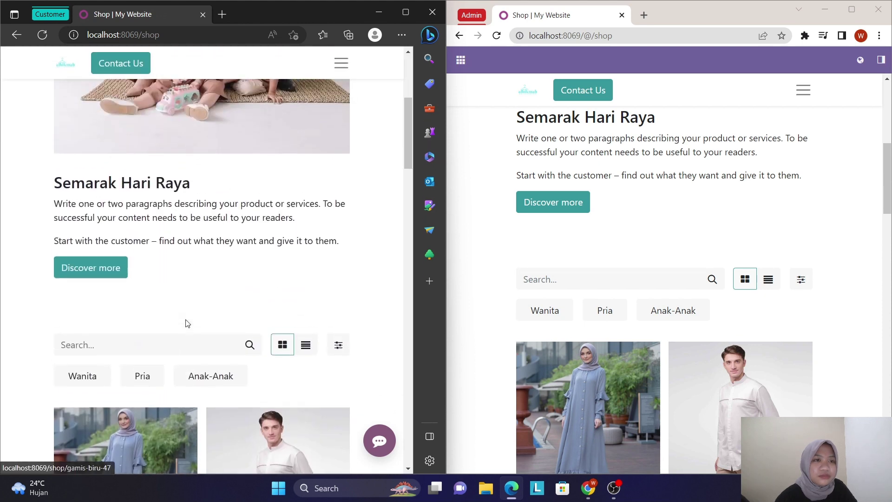
{"action": "scroll", "coordinate": [187, 320], "scroll_direction": "up", "scroll_amount": 4}
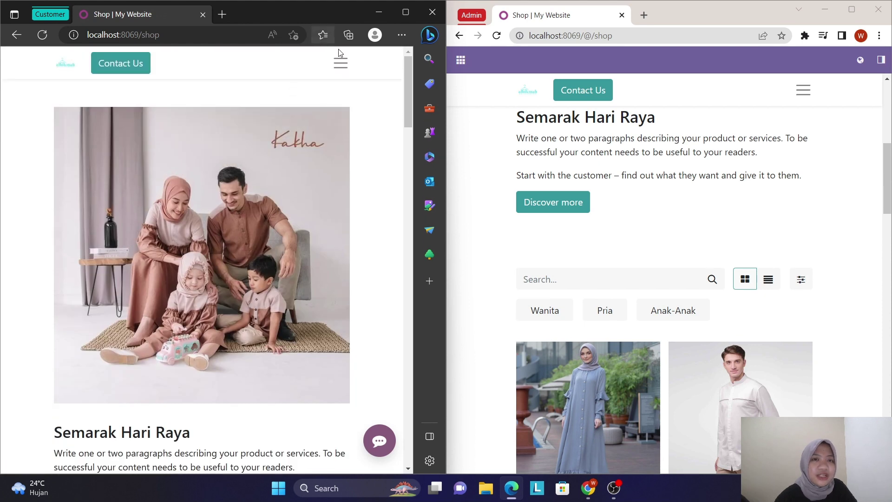
{"action": "left_click", "coordinate": [341, 64]}
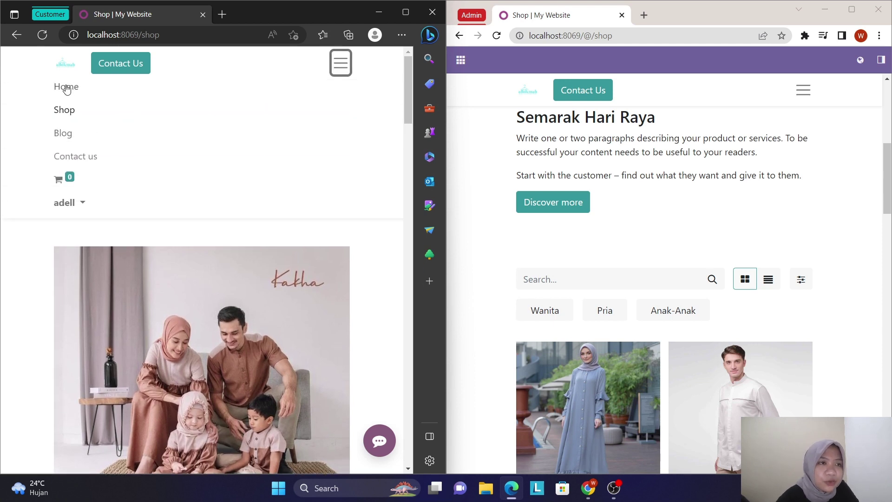
- Go to the Home page, dismiss Edge's translate offer, and scroll to the product carousel
{"action": "left_click", "coordinate": [66, 88]}
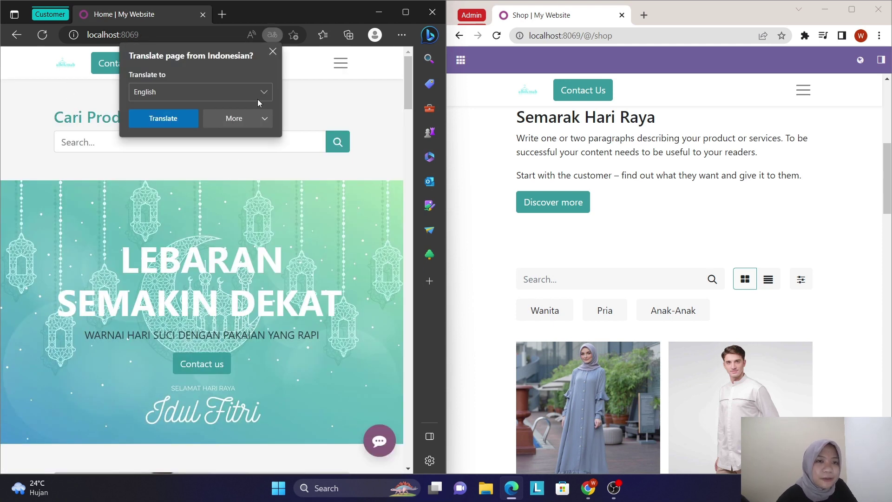
{"action": "left_click", "coordinate": [273, 52]}
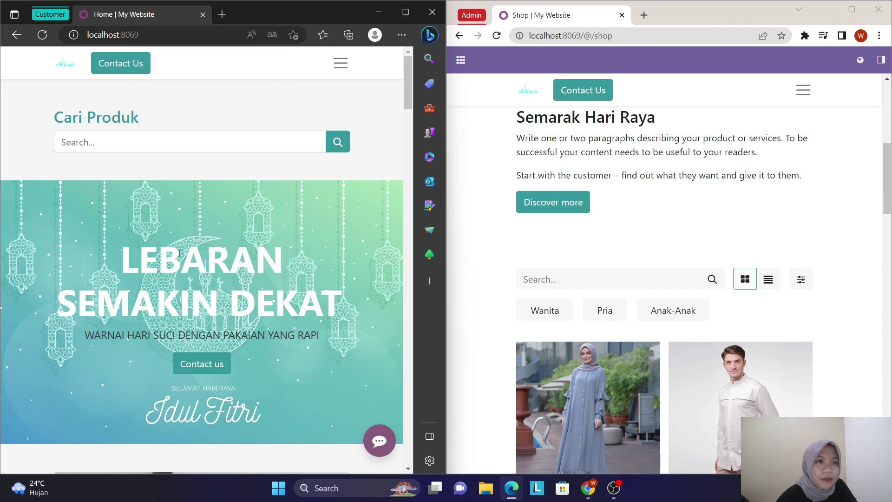
{"action": "scroll", "coordinate": [168, 283], "scroll_direction": "down", "scroll_amount": 4}
{"action": "scroll", "coordinate": [167, 284], "scroll_direction": "down", "scroll_amount": 8}
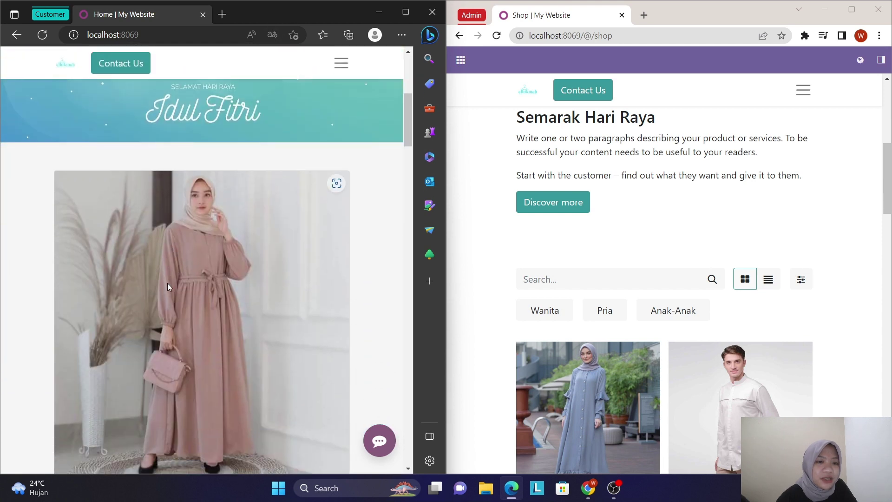
{"action": "scroll", "coordinate": [169, 287], "scroll_direction": "down", "scroll_amount": 15}
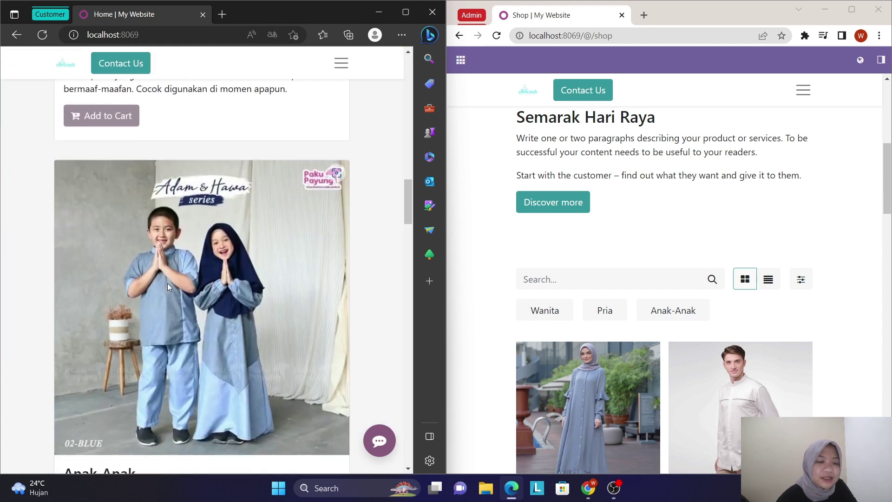
{"action": "scroll", "coordinate": [168, 286], "scroll_direction": "down", "scroll_amount": 12}
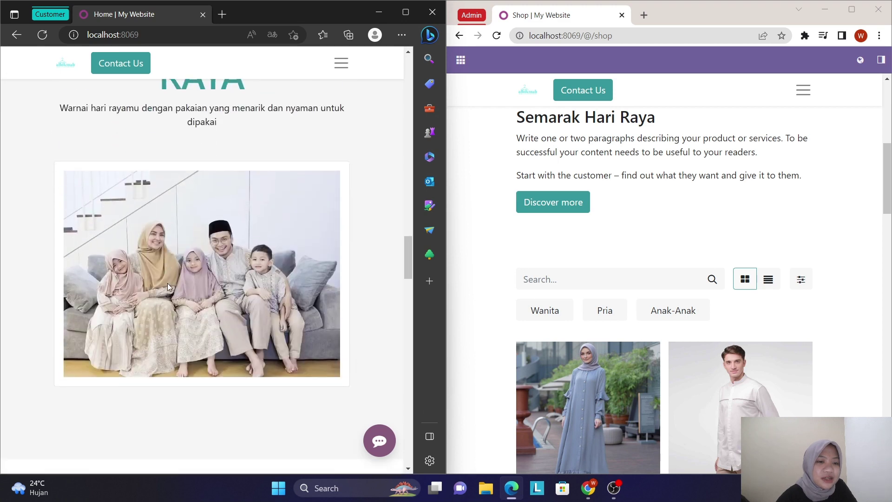
{"action": "scroll", "coordinate": [167, 287], "scroll_direction": "down", "scroll_amount": 9}
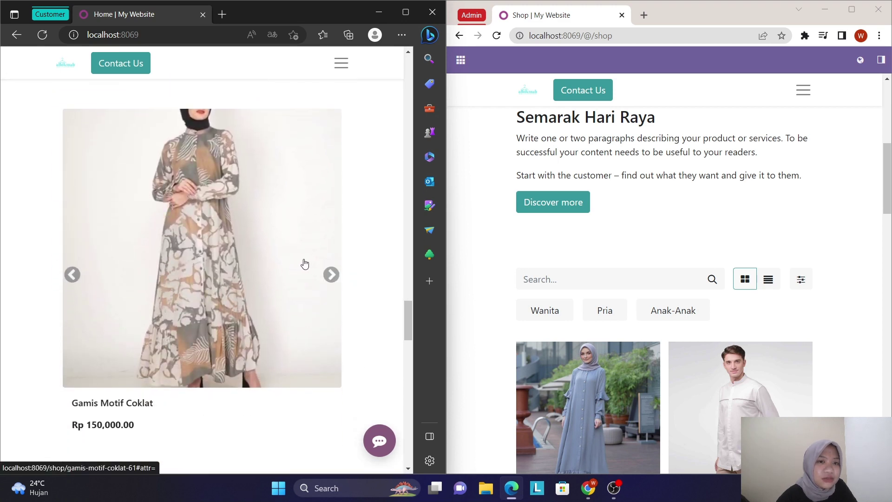
- Advance the carousel through Gamis Motif Coklat, Gamis Abu-Abu and Gamis Motif to Gamis Kekinian
{"action": "left_click", "coordinate": [331, 274]}
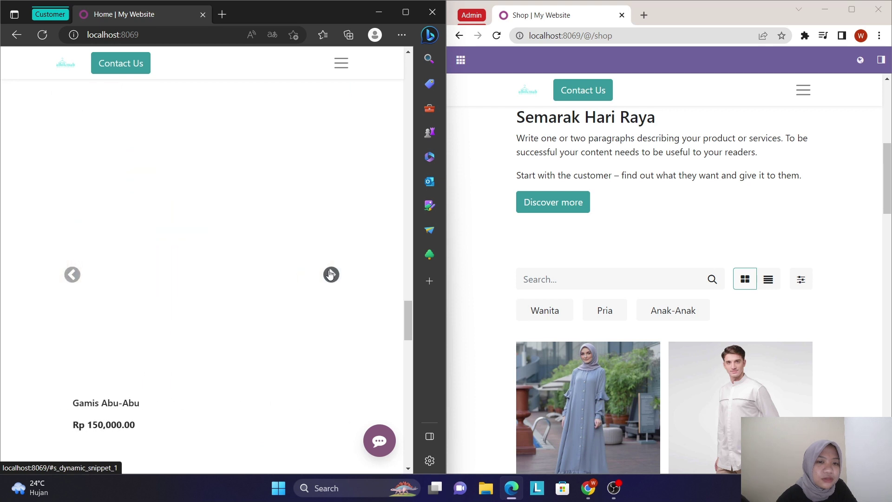
{"action": "left_click", "coordinate": [331, 274]}
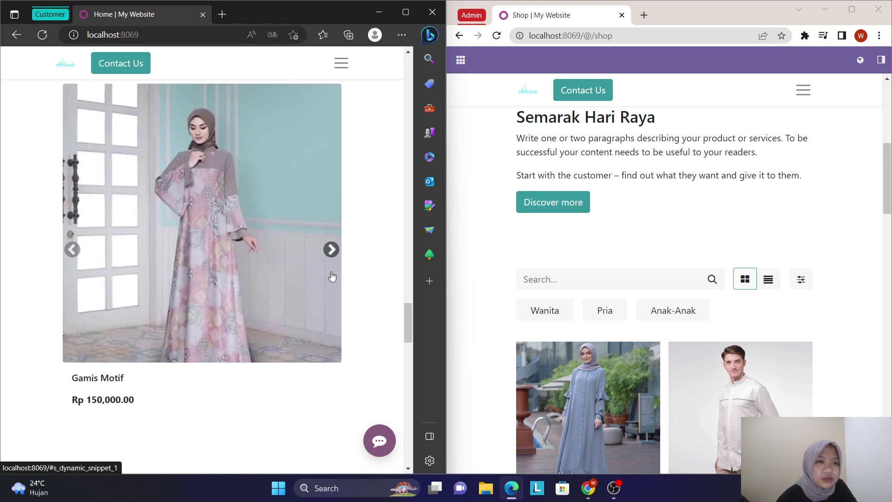
{"action": "left_click", "coordinate": [331, 250]}
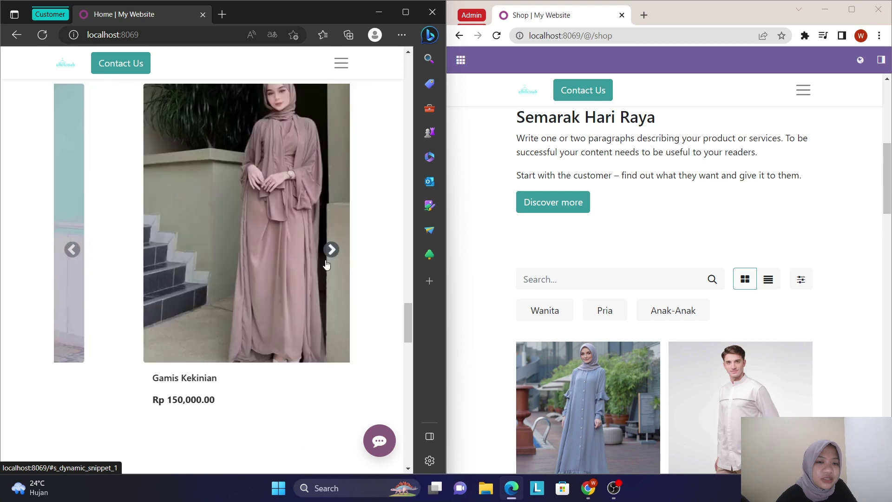
{"action": "scroll", "coordinate": [280, 398], "scroll_direction": "down", "scroll_amount": 3}
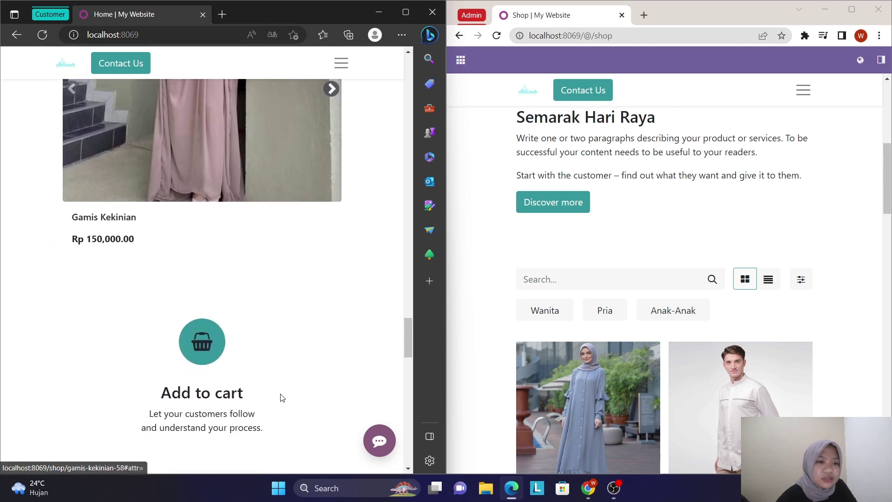
{"action": "scroll", "coordinate": [282, 399], "scroll_direction": "down", "scroll_amount": 9}
{"action": "scroll", "coordinate": [281, 397], "scroll_direction": "down", "scroll_amount": 5}
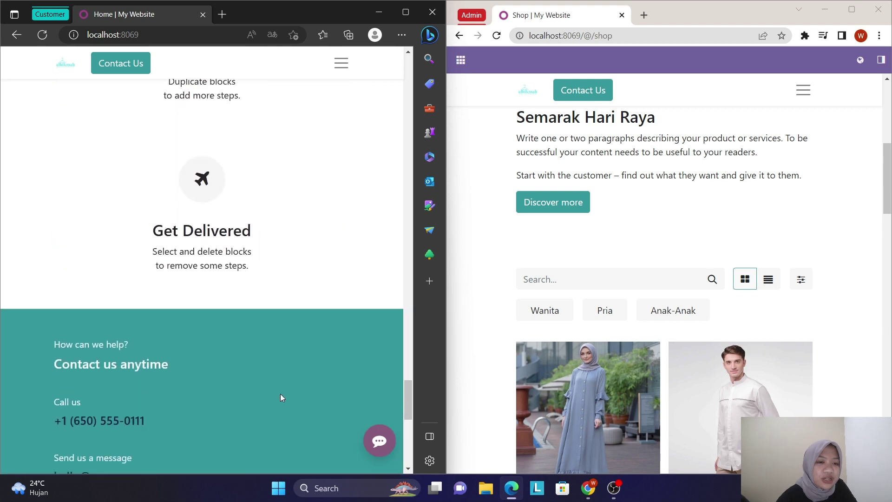
{"action": "scroll", "coordinate": [280, 397], "scroll_direction": "up", "scroll_amount": 13}
{"action": "scroll", "coordinate": [281, 397], "scroll_direction": "up", "scroll_amount": 1}
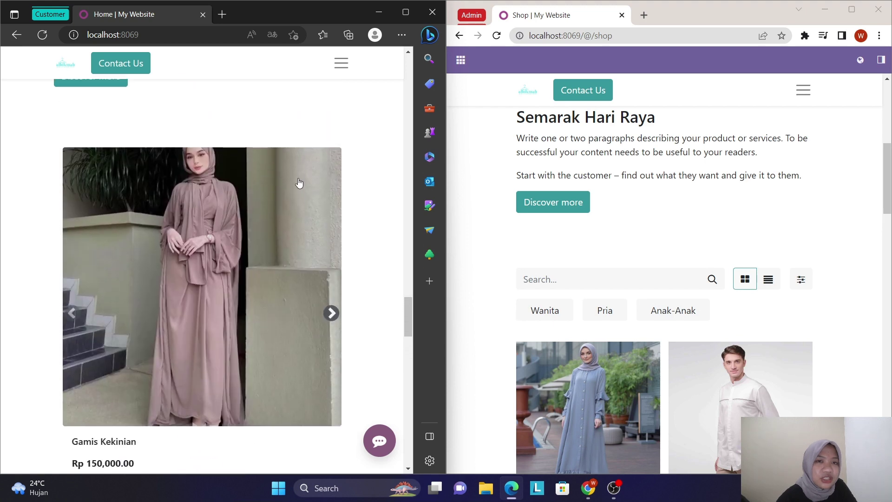
{"action": "left_click", "coordinate": [340, 67]}
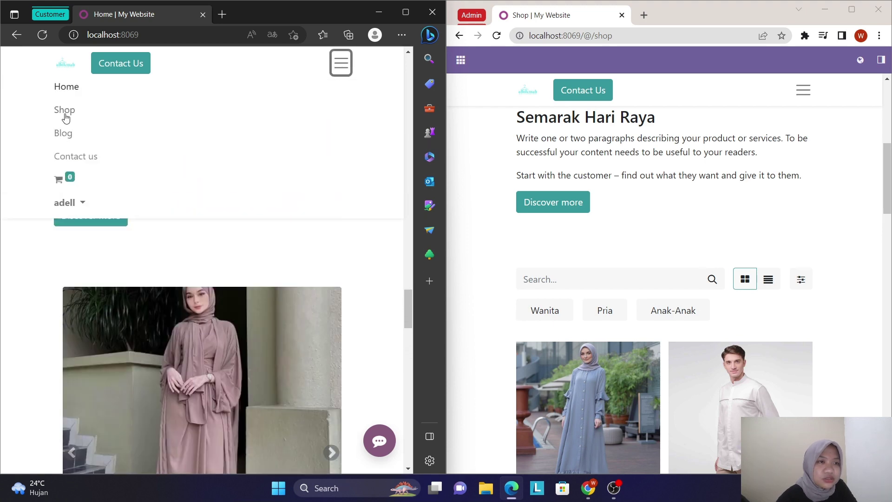
- Return to the Shop and filter to the Wanita category, browsing dresses like Gamis Soft and Gamis Pink
{"action": "left_click", "coordinate": [62, 115]}
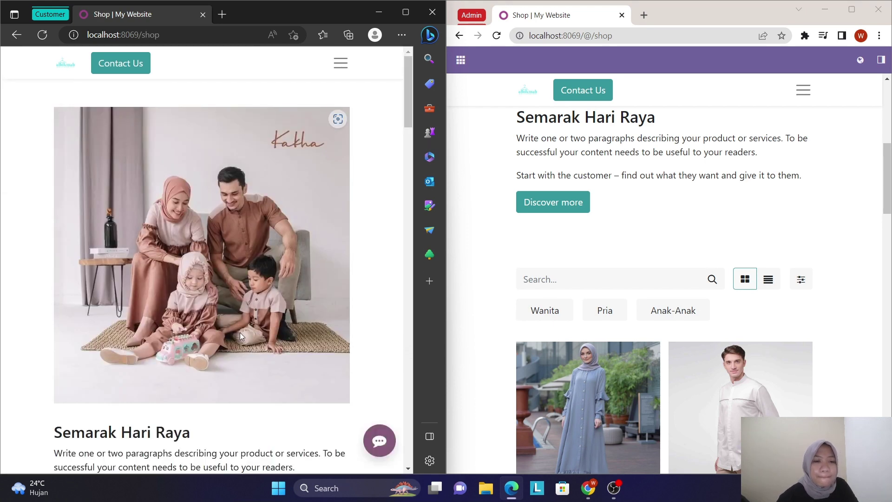
{"action": "scroll", "coordinate": [240, 333], "scroll_direction": "down", "scroll_amount": 10}
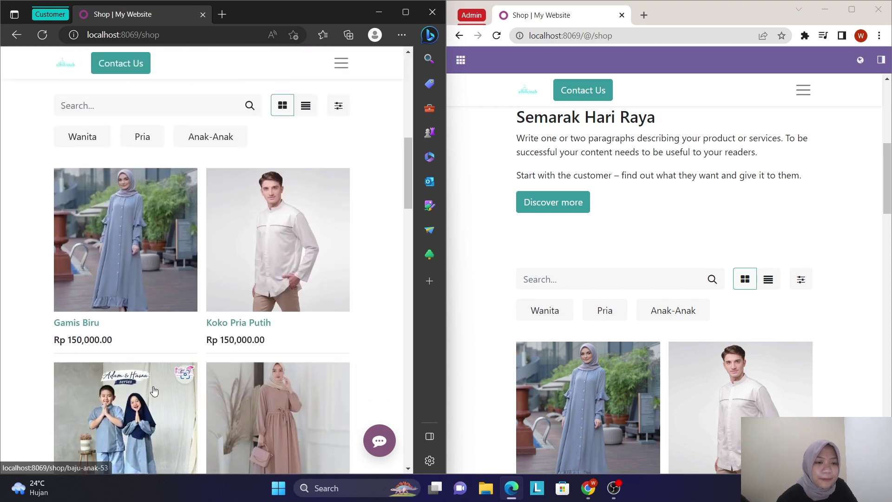
{"action": "scroll", "coordinate": [156, 371], "scroll_direction": "down", "scroll_amount": 3}
{"action": "scroll", "coordinate": [154, 389], "scroll_direction": "up", "scroll_amount": 4}
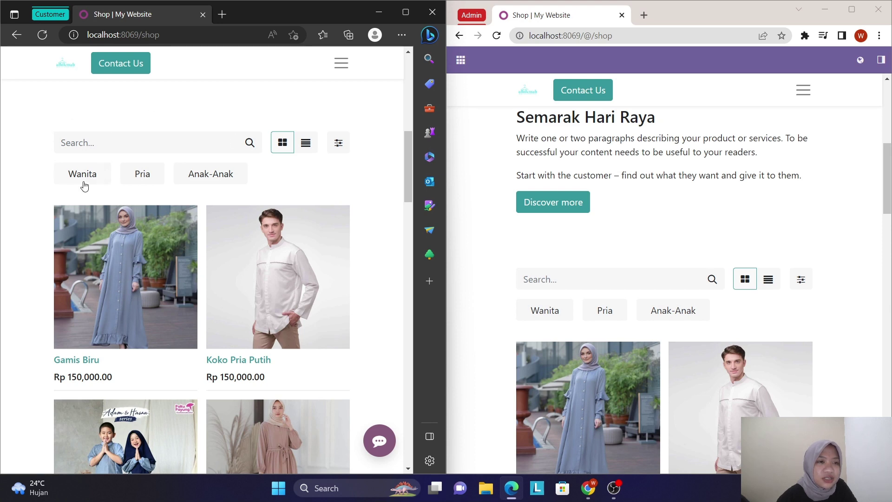
{"action": "left_click", "coordinate": [95, 181]}
{"action": "scroll", "coordinate": [121, 279], "scroll_direction": "down", "scroll_amount": 8}
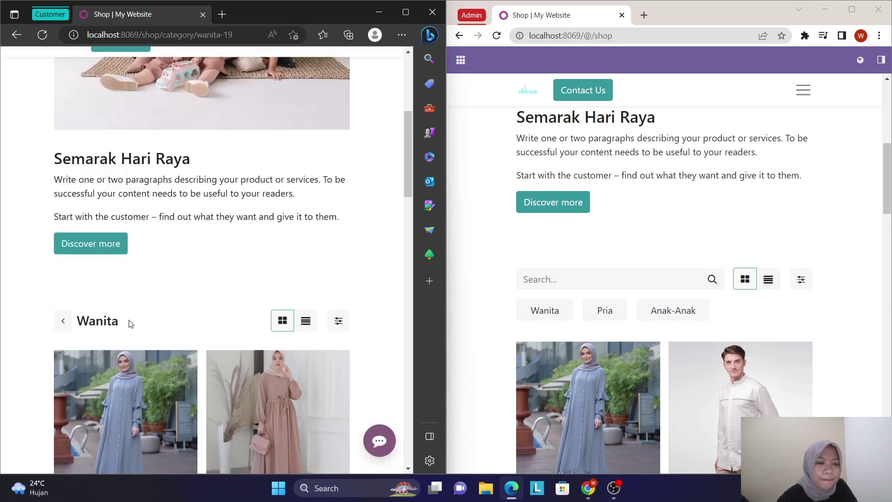
{"action": "scroll", "coordinate": [129, 324], "scroll_direction": "down", "scroll_amount": 2}
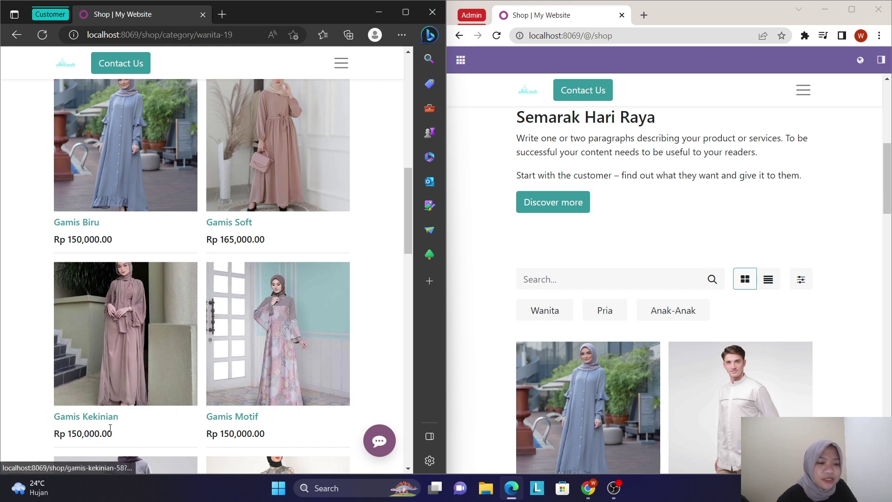
{"action": "scroll", "coordinate": [121, 426], "scroll_direction": "down", "scroll_amount": 5}
{"action": "scroll", "coordinate": [110, 430], "scroll_direction": "down", "scroll_amount": 4}
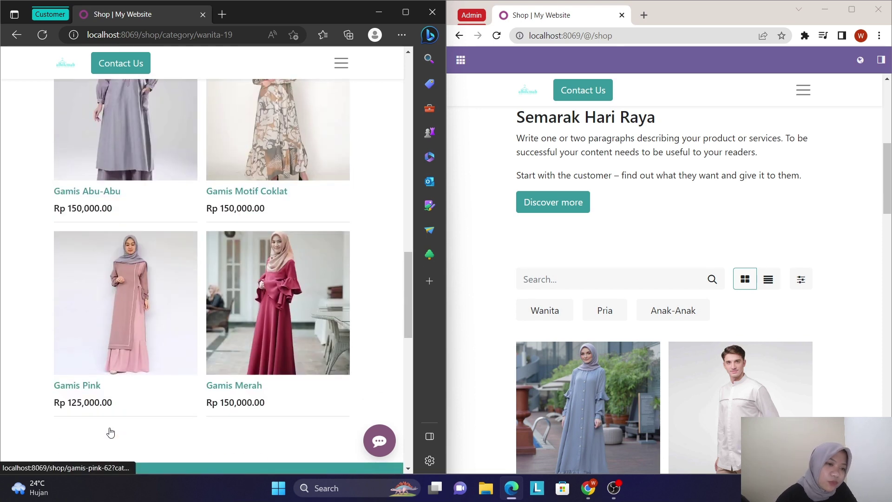
{"action": "scroll", "coordinate": [105, 281], "scroll_direction": "up", "scroll_amount": 6}
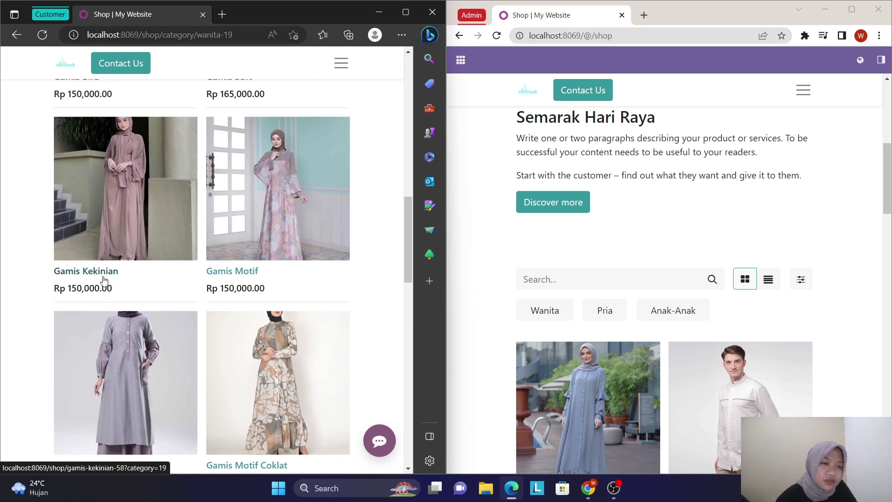
- Add one Gamis Kekinian (Rp 150,000.00) to the cart and return to All Products
{"action": "left_click", "coordinate": [104, 278]}
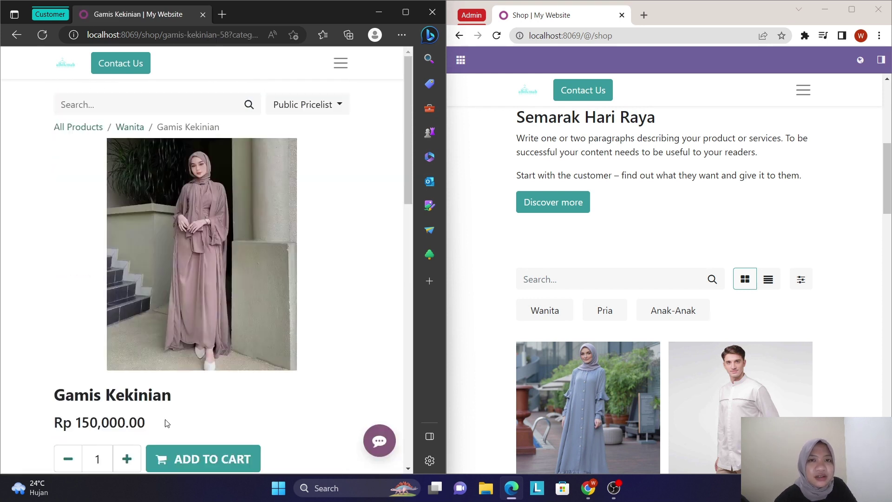
{"action": "scroll", "coordinate": [166, 423], "scroll_direction": "down", "scroll_amount": 1}
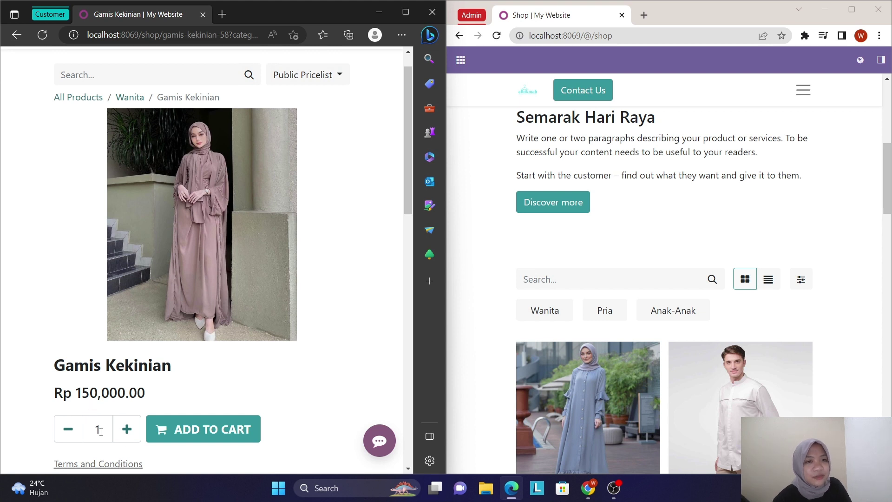
{"action": "left_click", "coordinate": [127, 429]}
{"action": "left_click", "coordinate": [72, 429]}
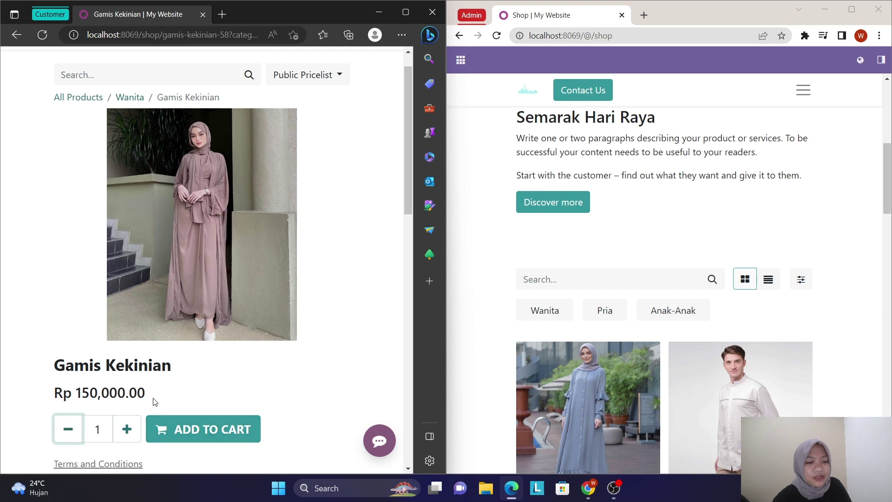
{"action": "left_click", "coordinate": [193, 430]}
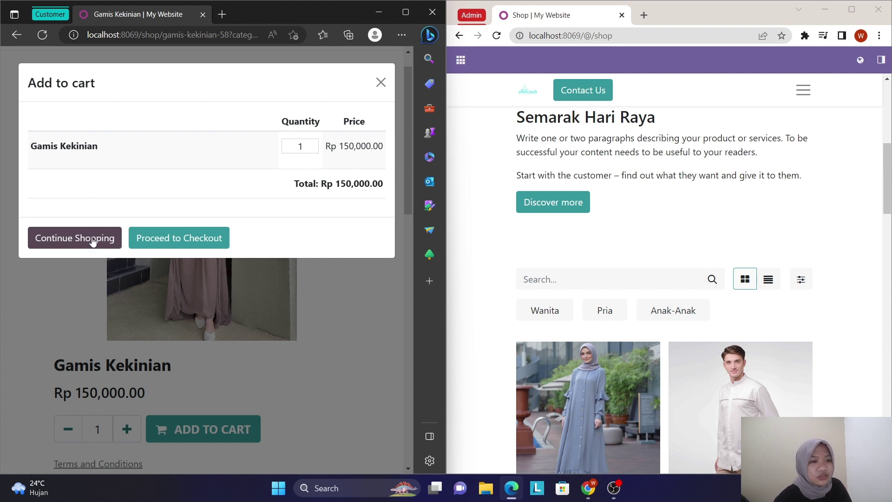
{"action": "left_click", "coordinate": [93, 239]}
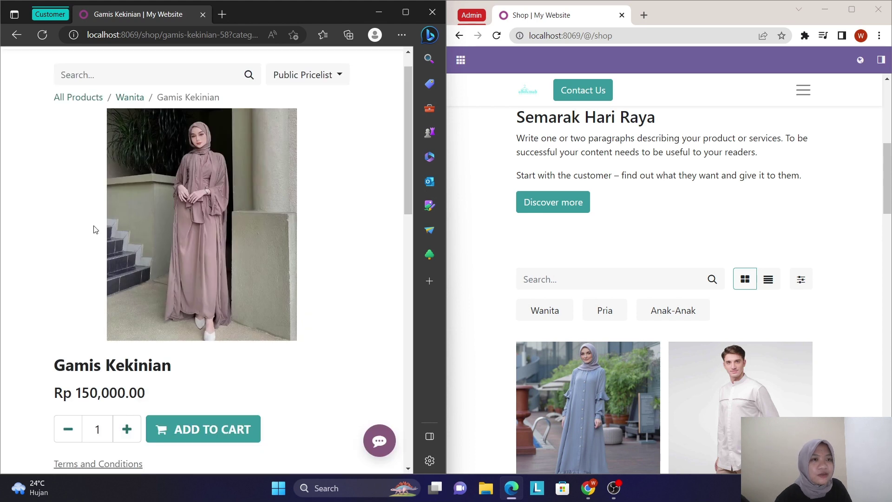
{"action": "left_click", "coordinate": [86, 99]}
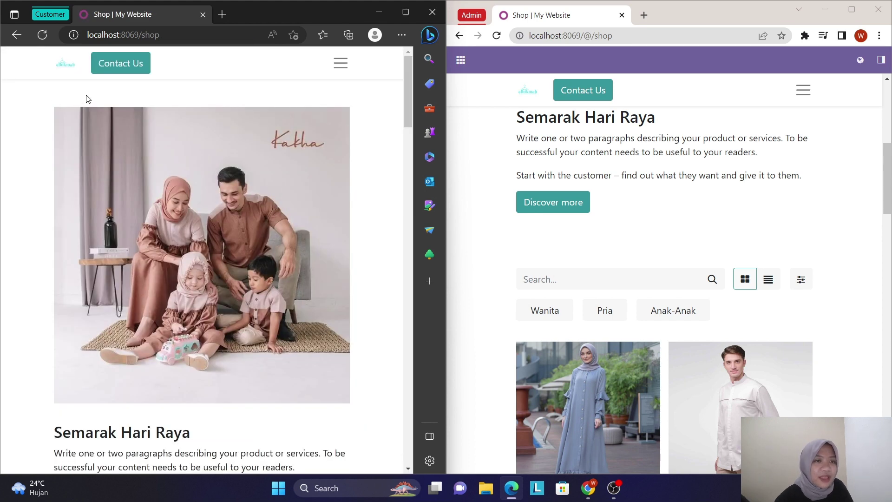
{"action": "scroll", "coordinate": [152, 255], "scroll_direction": "down", "scroll_amount": 8}
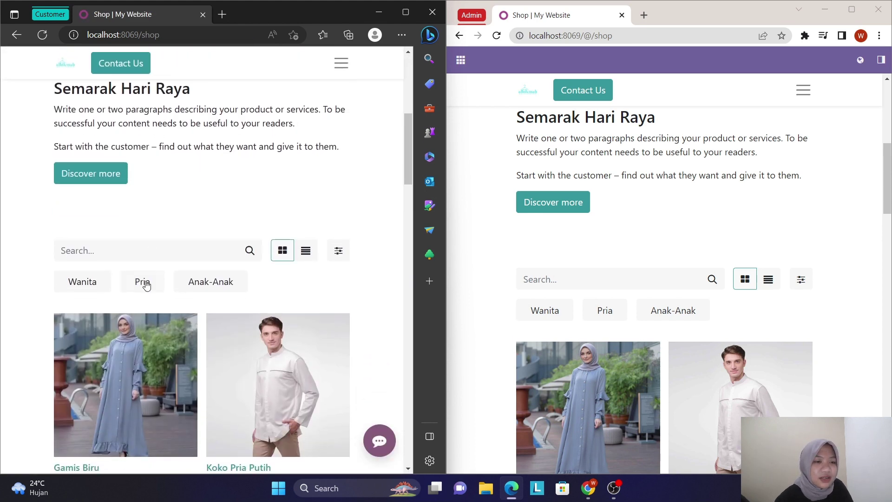
- Add one Koko Pria Putih (Rp 150,000.00) from the Pria category to the cart and keep shopping
{"action": "left_click", "coordinate": [143, 281]}
{"action": "scroll", "coordinate": [153, 321], "scroll_direction": "down", "scroll_amount": 8}
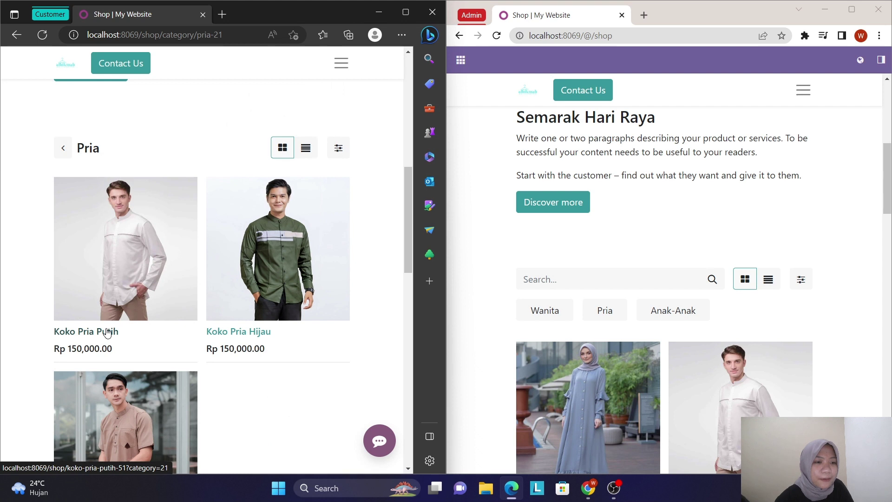
{"action": "left_click", "coordinate": [107, 332]}
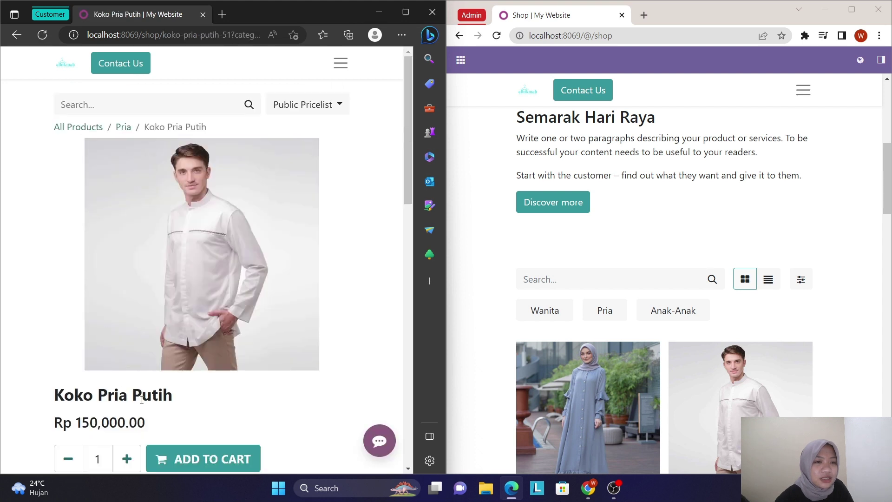
{"action": "scroll", "coordinate": [151, 382], "scroll_direction": "down", "scroll_amount": 1}
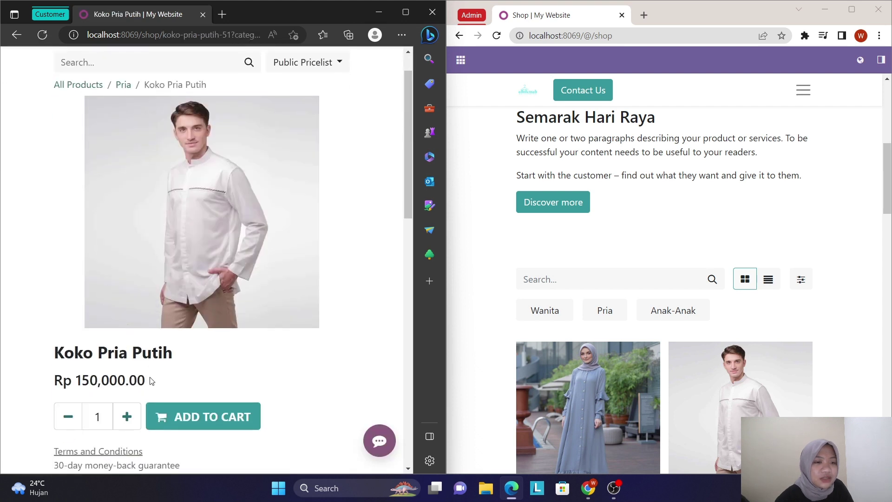
{"action": "left_click", "coordinate": [195, 420]}
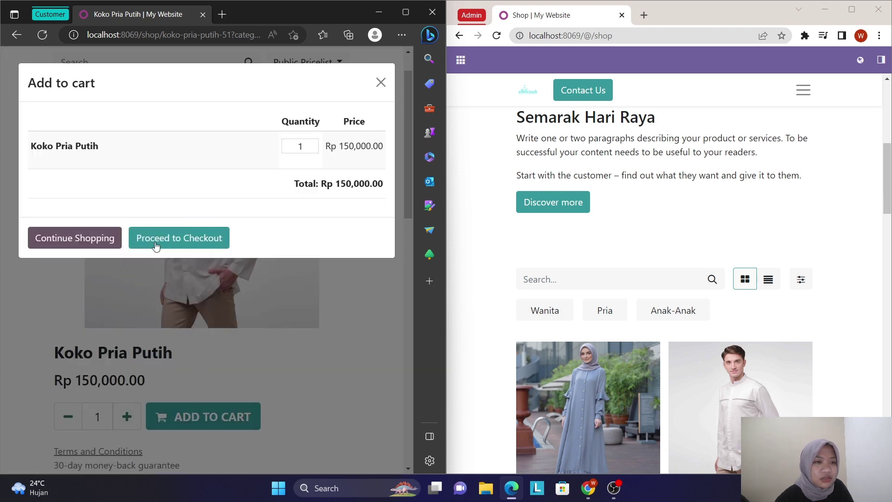
{"action": "left_click", "coordinate": [108, 241]}
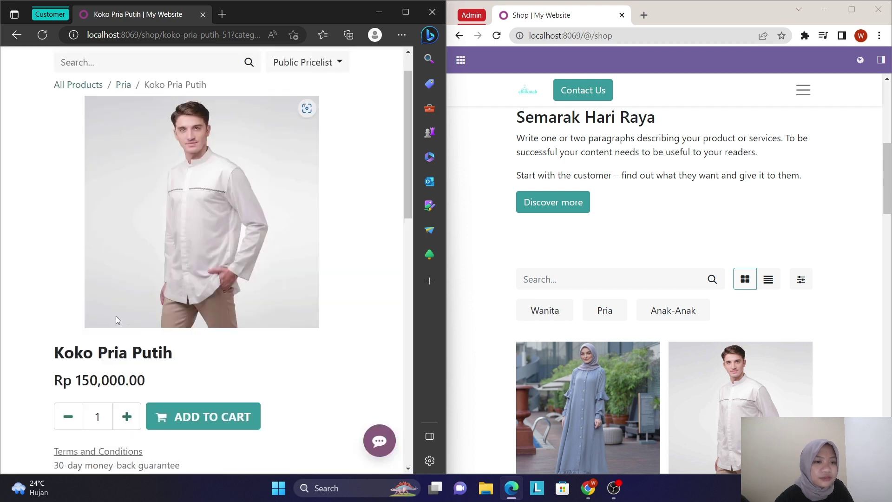
{"action": "scroll", "coordinate": [116, 317], "scroll_direction": "up", "scroll_amount": 1}
- Open the cart review showing Gamis Kekinian and Koko Pria Putih, totalling Rp 333,000.00
{"action": "left_click", "coordinate": [341, 63]}
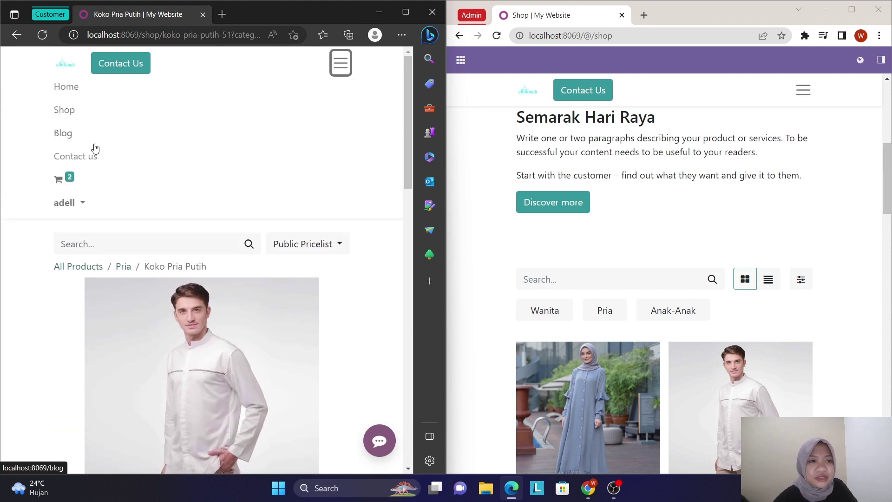
{"action": "mouse_move", "coordinate": [64, 181]}
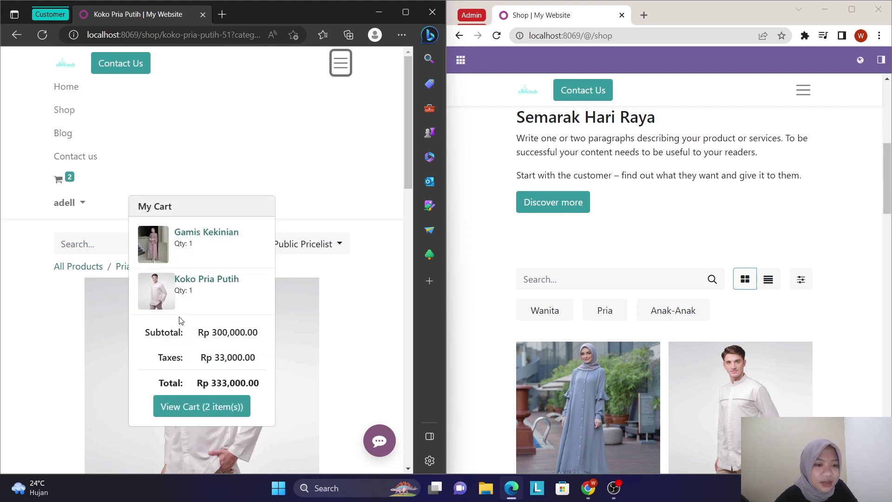
{"action": "left_click", "coordinate": [191, 407]}
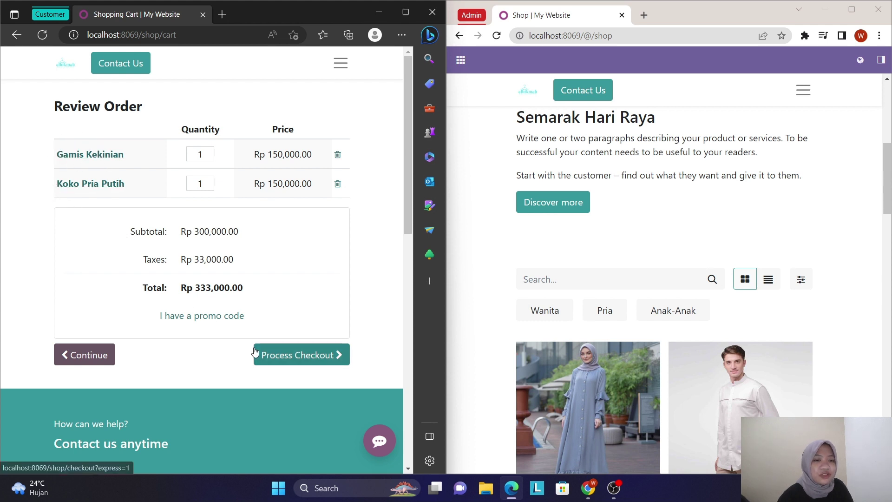
- Start checkout for the two items and enter the customer's phone number
{"action": "left_click", "coordinate": [301, 355]}
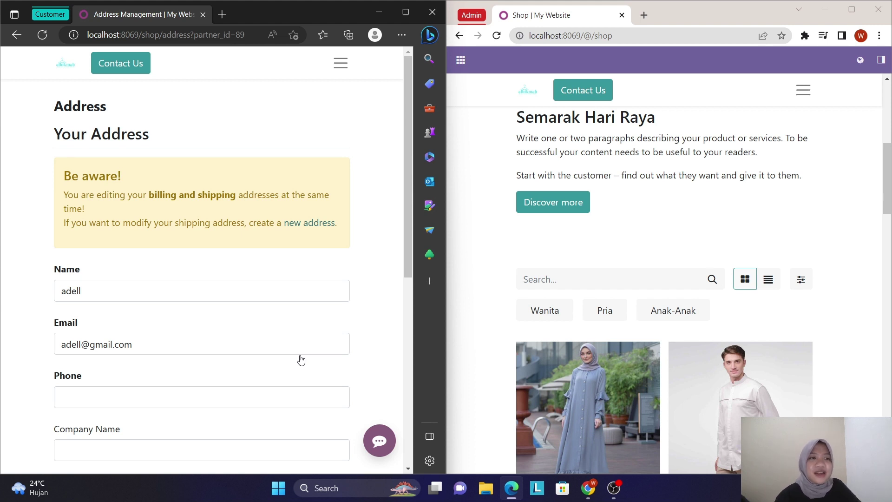
{"action": "scroll", "coordinate": [301, 360], "scroll_direction": "down", "scroll_amount": 1}
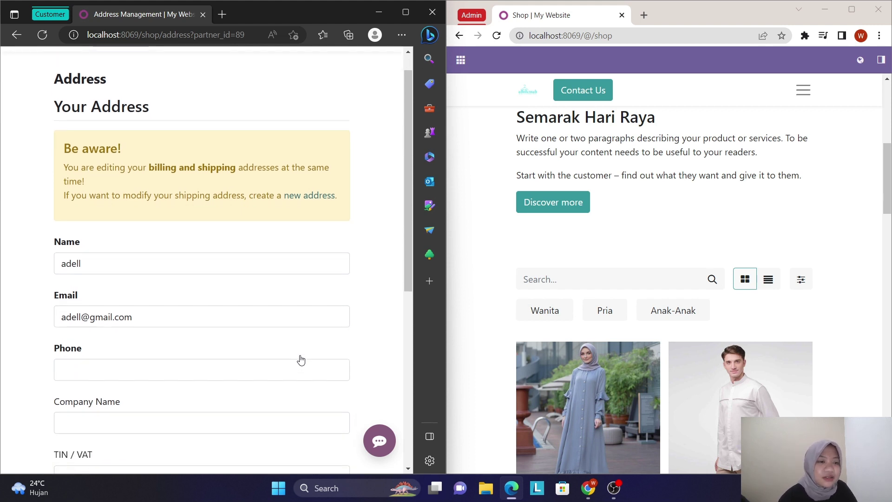
{"action": "left_click", "coordinate": [291, 370]}
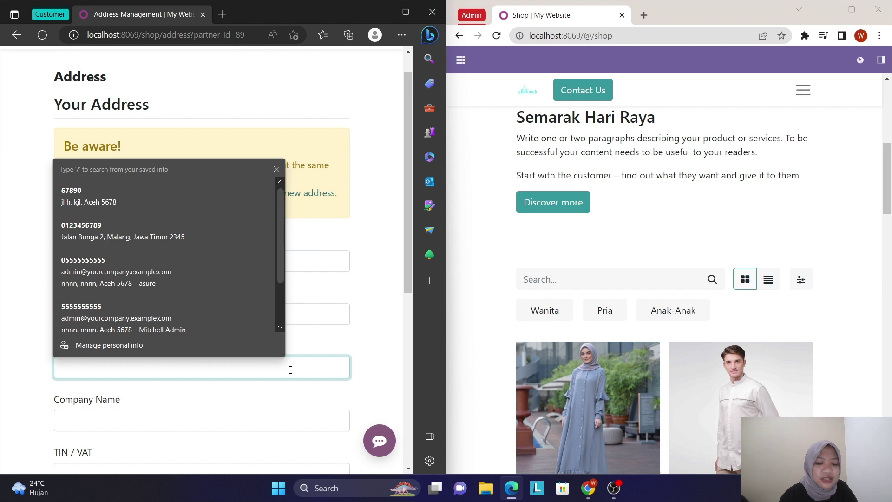
{"action": "type", "text": "87654321"}
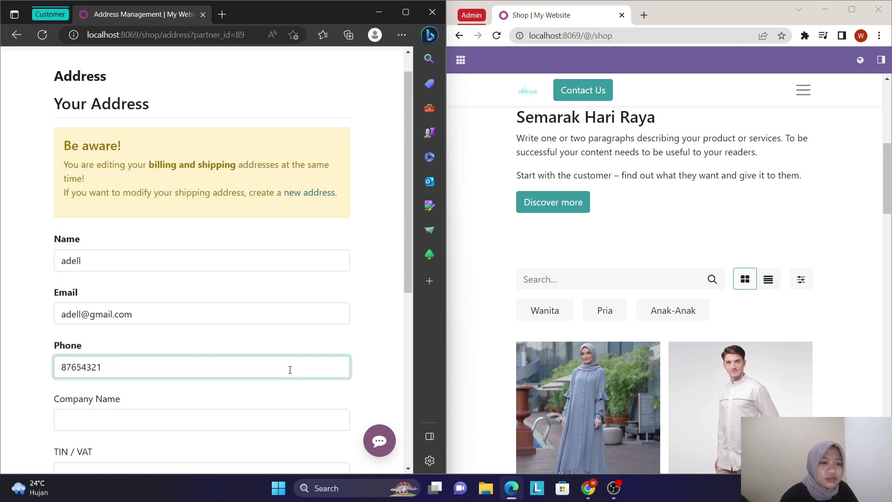
- Enter the customer's street address, capitalising each word
{"action": "scroll", "coordinate": [290, 370], "scroll_direction": "down", "scroll_amount": 3}
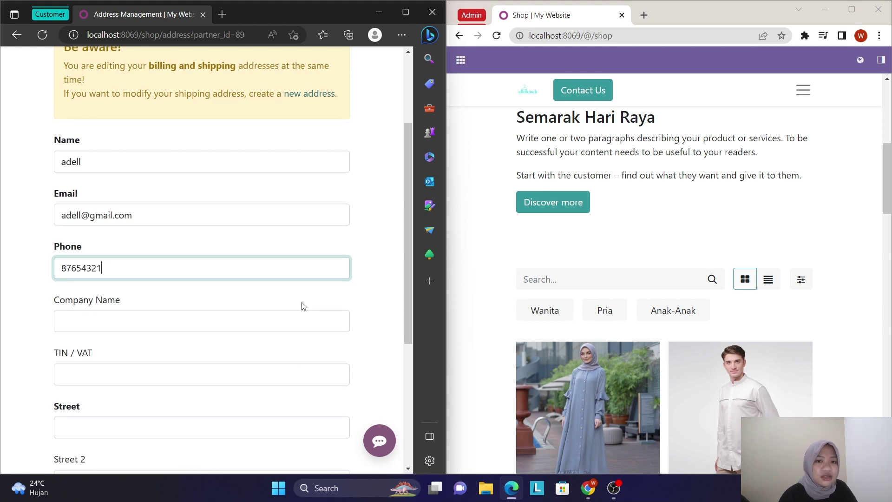
{"action": "scroll", "coordinate": [303, 307], "scroll_direction": "down", "scroll_amount": 1}
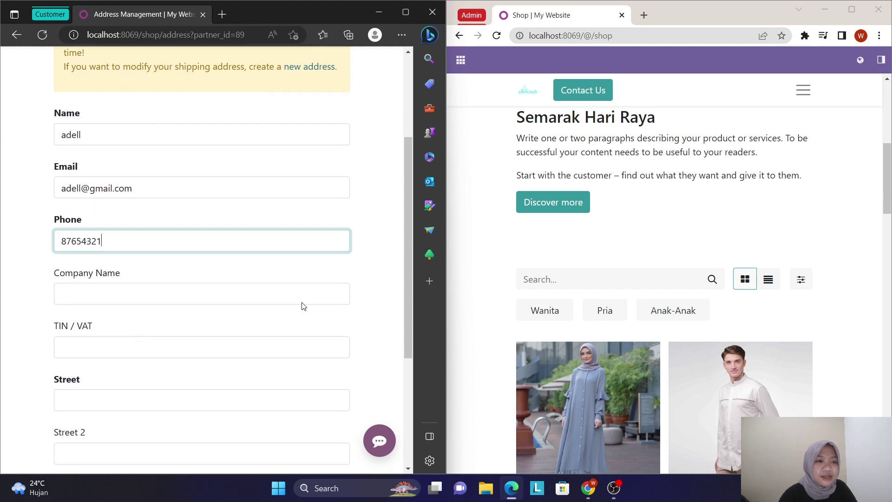
{"action": "scroll", "coordinate": [303, 307], "scroll_direction": "down", "scroll_amount": 1}
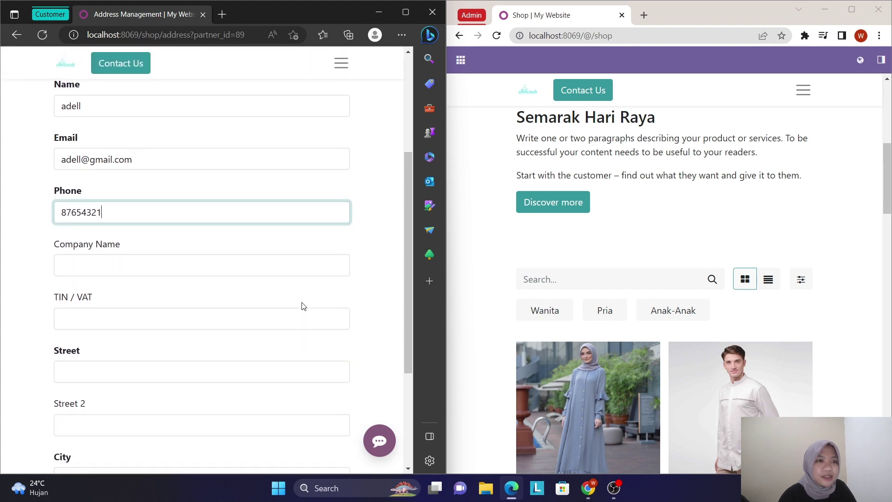
{"action": "left_click", "coordinate": [143, 370]}
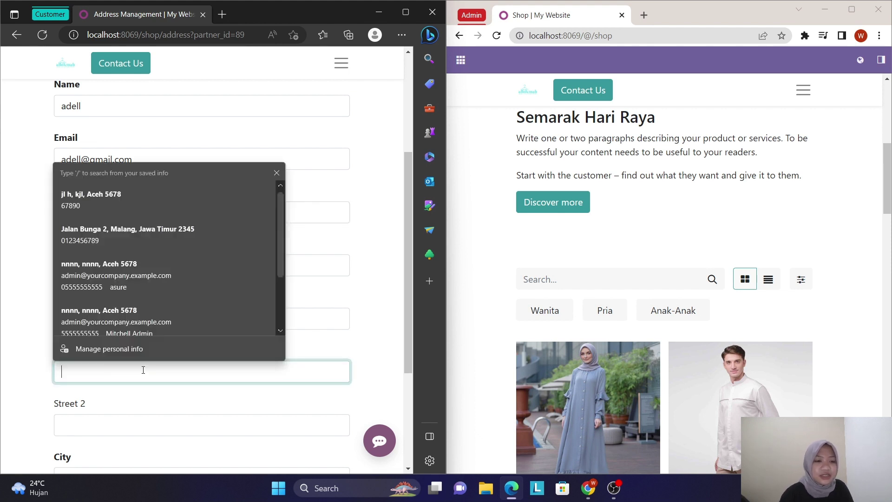
{"action": "type", "text": "j"}
{"action": "key", "text": "BackSpace"}
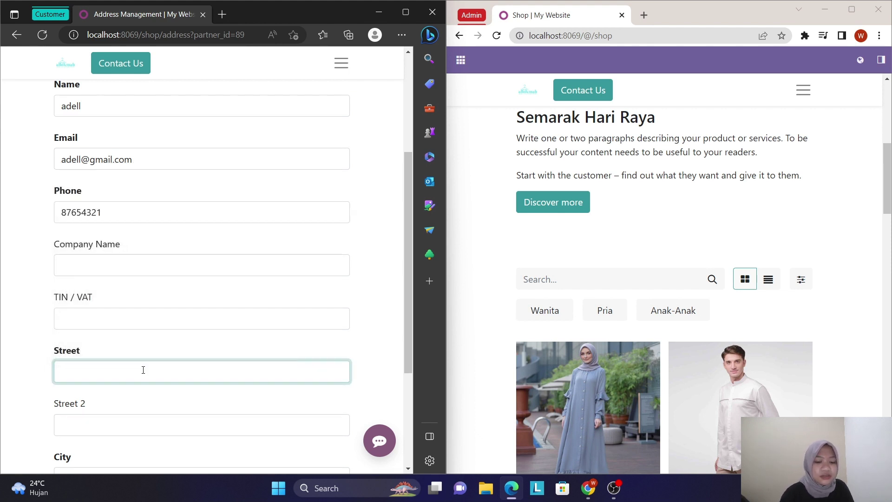
{"action": "key", "text": "Caps_Lock"}
{"action": "type", "text": "J"}
{"action": "key", "text": "Caps_Lock"}
{"action": "type", "text": "ala"}
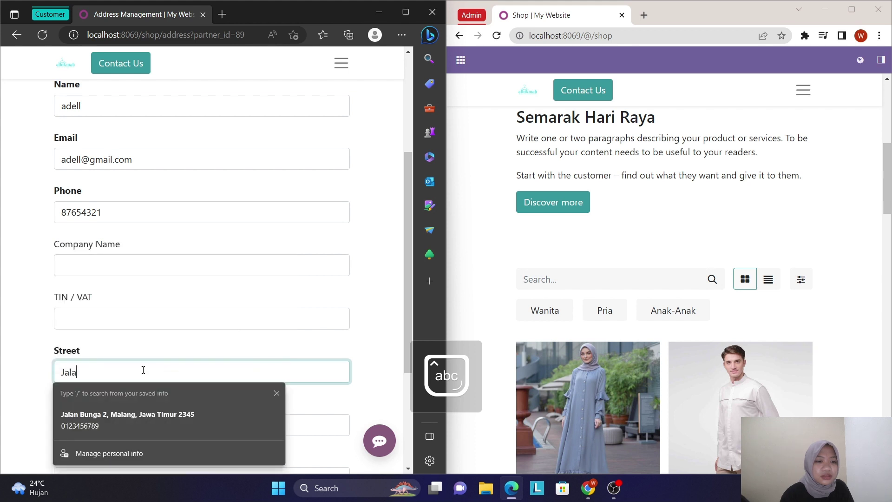
{"action": "type", "text": "b"}
{"action": "key", "text": "BackSpace"}
{"action": "type", "text": "n"}
{"action": "key", "text": "Caps_Lock"}
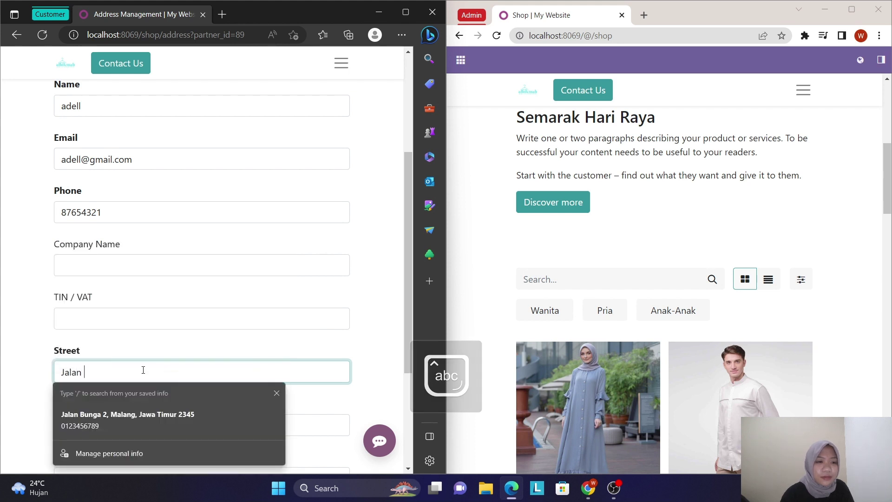
{"action": "type", "text": "P"}
{"action": "key", "text": "Caps_Lock"}
{"action": "type", "text": "i"}
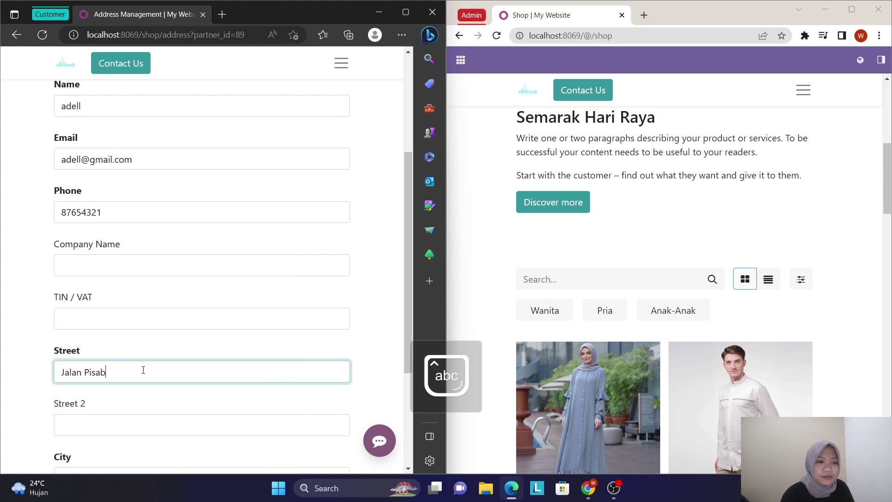
{"action": "type", "text": "sang"}
{"action": "key", "text": "Caps_Lock"}
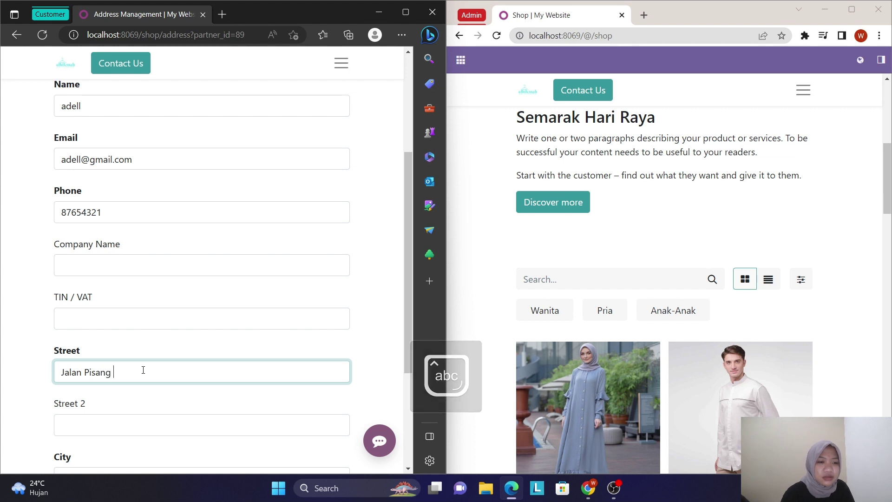
{"action": "type", "text": "K"}
{"action": "key", "text": "Caps_Lock"}
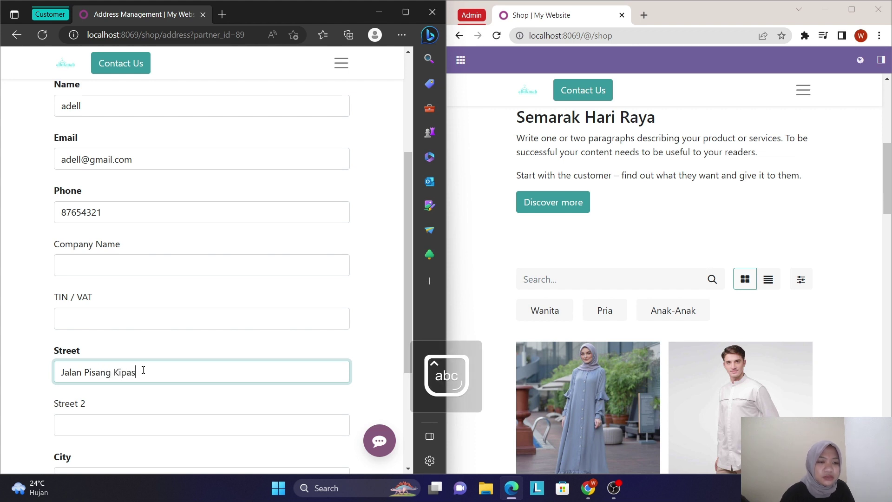
- Fill in the customer's city and zip code
{"action": "scroll", "coordinate": [144, 370], "scroll_direction": "down", "scroll_amount": 3}
{"action": "left_click", "coordinate": [155, 352]}
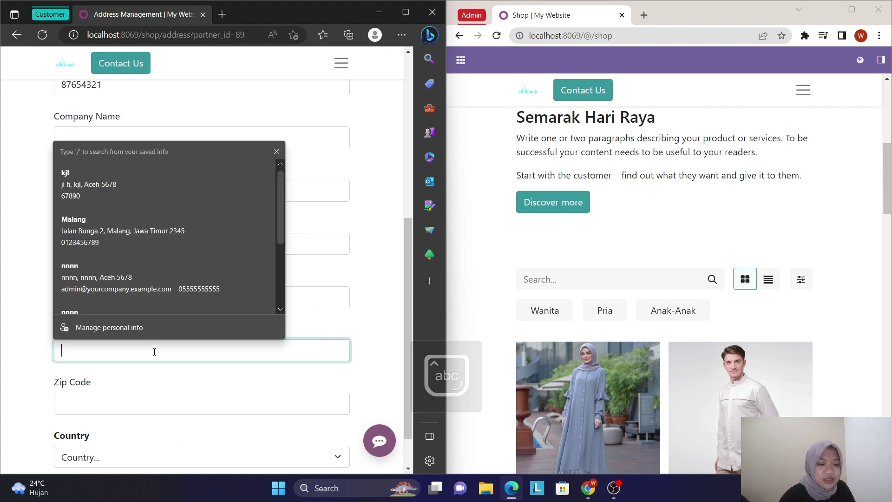
{"action": "key", "text": "Caps_Lock"}
{"action": "type", "text": "M"}
{"action": "key", "text": "Caps_Lock"}
{"action": "type", "text": "alang"}
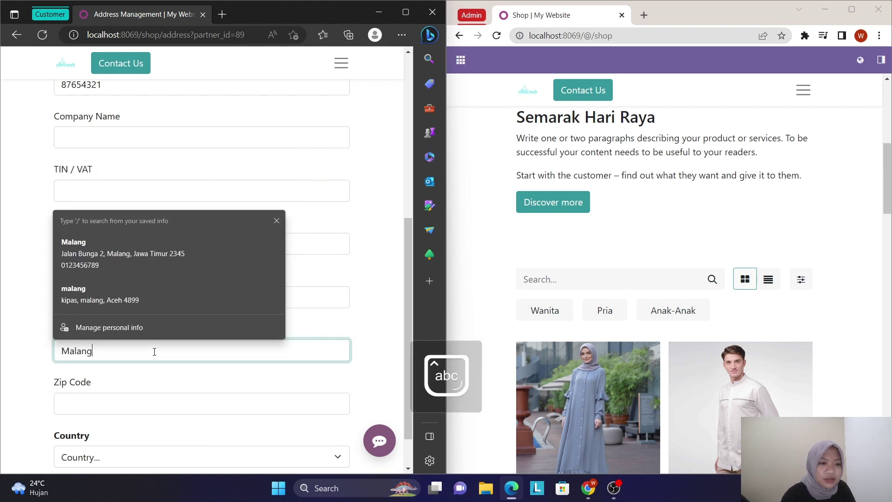
{"action": "left_click", "coordinate": [179, 379]}
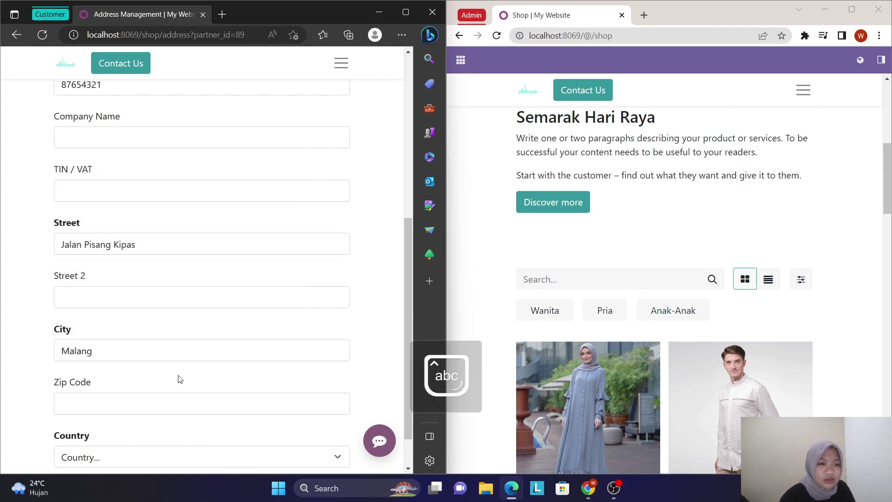
{"action": "left_click", "coordinate": [164, 404]}
{"action": "type", "text": "2345"}
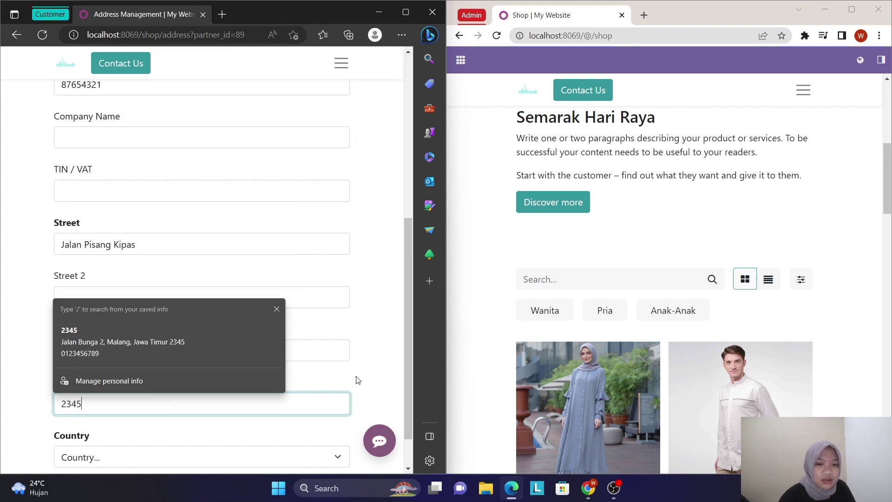
{"action": "scroll", "coordinate": [356, 379], "scroll_direction": "down", "scroll_amount": 1}
- Choose Indonesia as the country and Jawa Timur as the state/province
{"action": "left_click", "coordinate": [315, 415]}
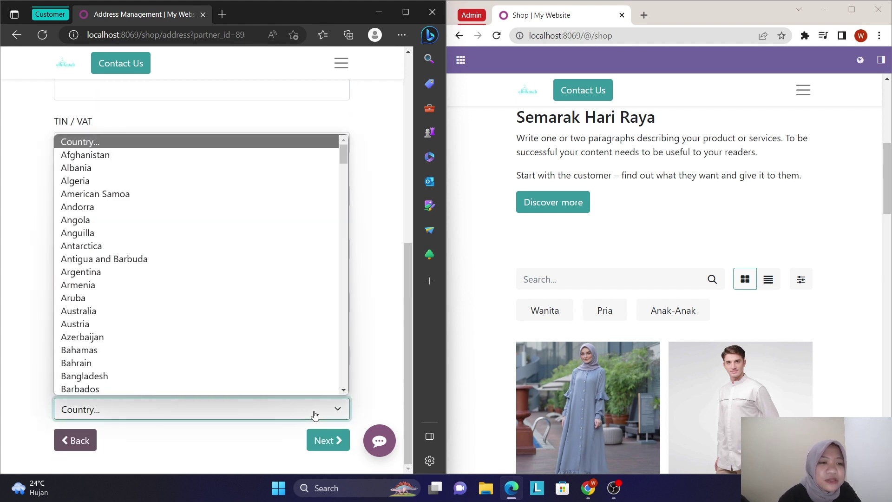
{"action": "scroll", "coordinate": [263, 319], "scroll_direction": "down", "scroll_amount": 8}
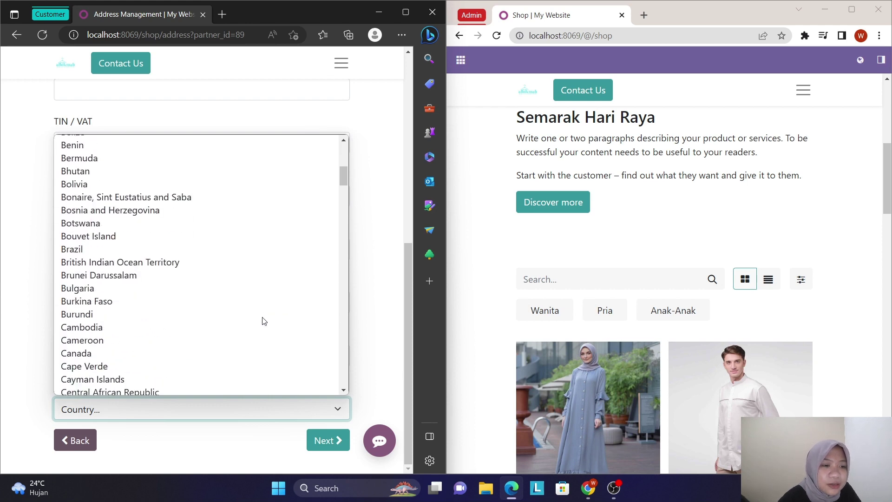
{"action": "scroll", "coordinate": [263, 320], "scroll_direction": "down", "scroll_amount": 15}
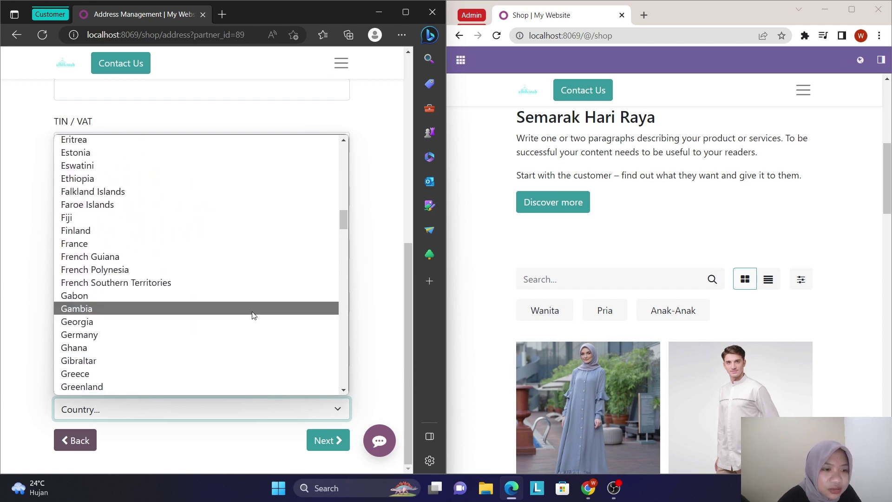
{"action": "scroll", "coordinate": [208, 326], "scroll_direction": "down", "scroll_amount": 7}
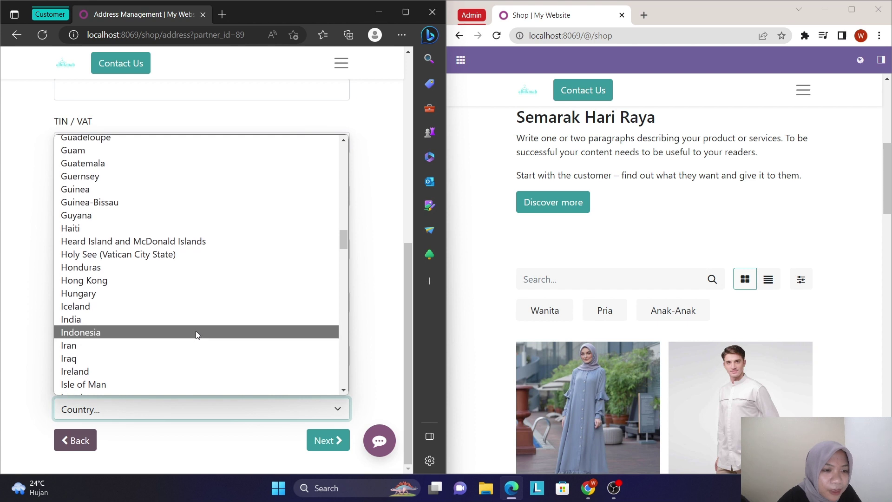
{"action": "left_click", "coordinate": [196, 331]}
{"action": "scroll", "coordinate": [181, 378], "scroll_direction": "down", "scroll_amount": 1}
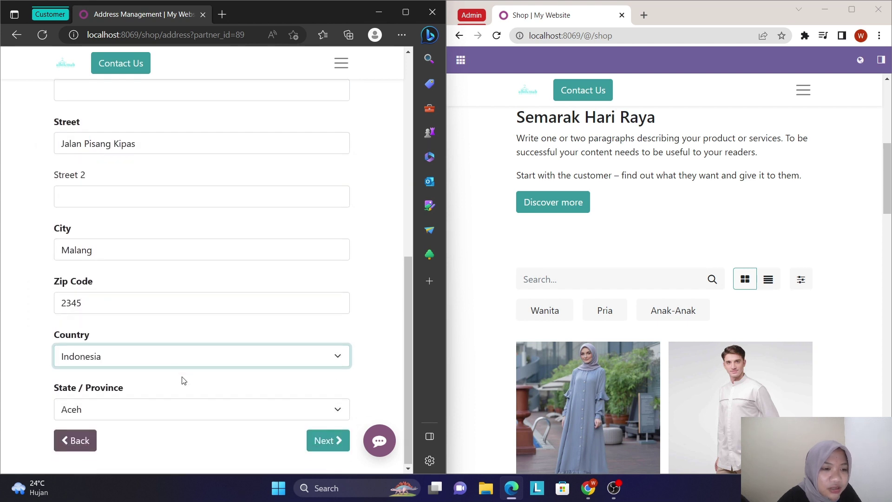
{"action": "left_click", "coordinate": [172, 409]}
{"action": "scroll", "coordinate": [188, 370], "scroll_direction": "down", "scroll_amount": 1}
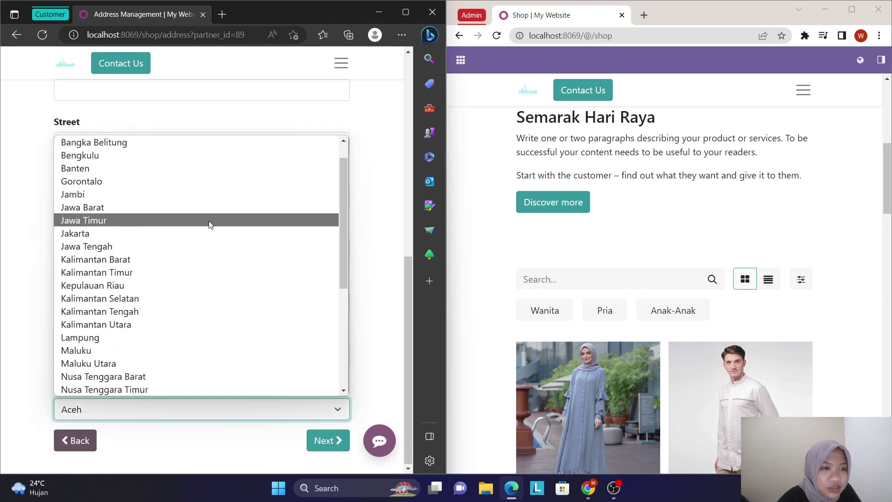
{"action": "left_click", "coordinate": [209, 222]}
- Review the completed address form and save it to continue checkout
{"action": "scroll", "coordinate": [242, 274], "scroll_direction": "up", "scroll_amount": 6}
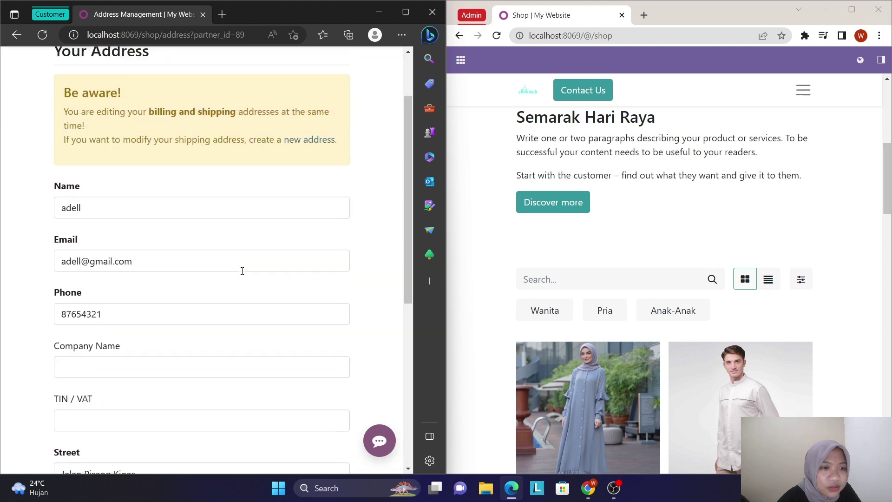
{"action": "scroll", "coordinate": [242, 271], "scroll_direction": "down", "scroll_amount": 6}
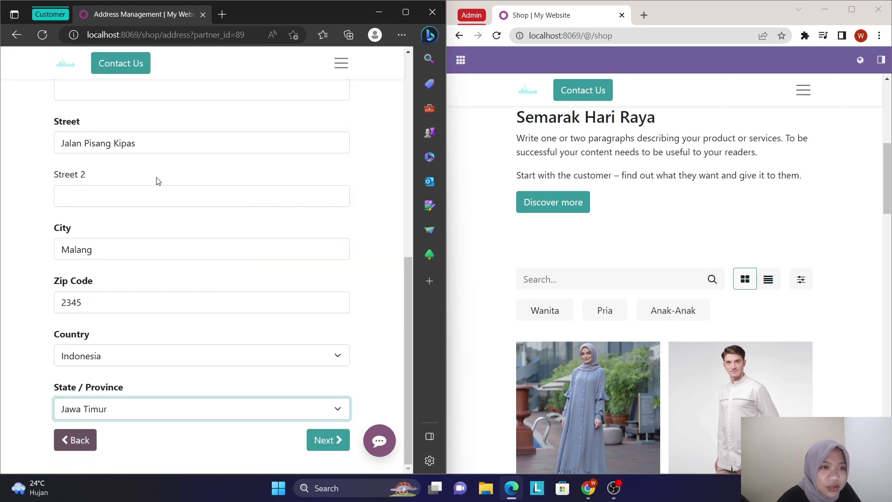
{"action": "scroll", "coordinate": [148, 182], "scroll_direction": "up", "scroll_amount": 2}
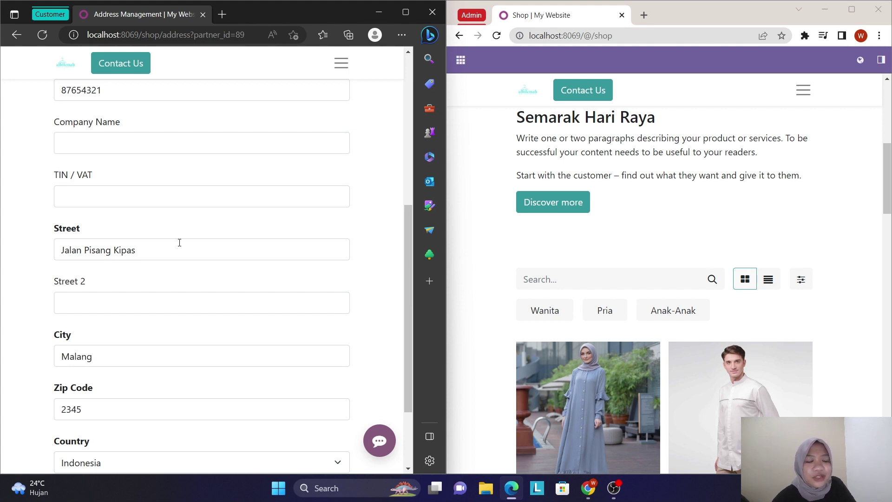
{"action": "scroll", "coordinate": [229, 343], "scroll_direction": "down", "scroll_amount": 2}
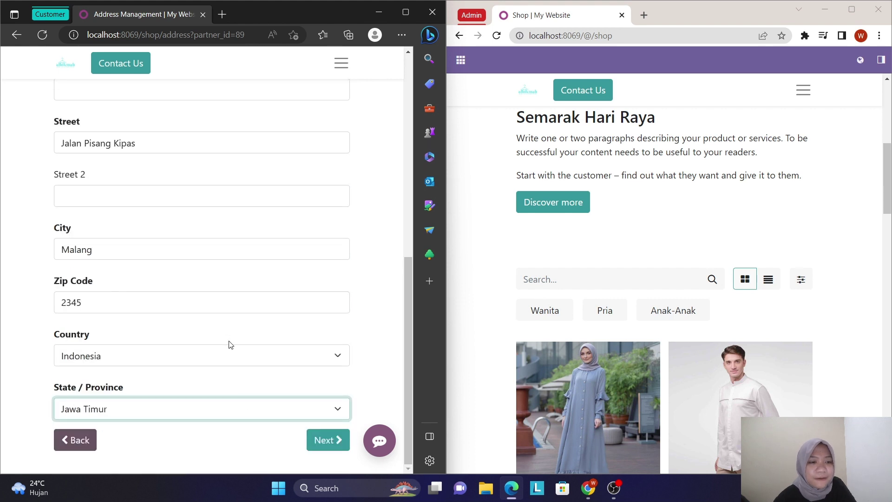
{"action": "left_click", "coordinate": [324, 444]}
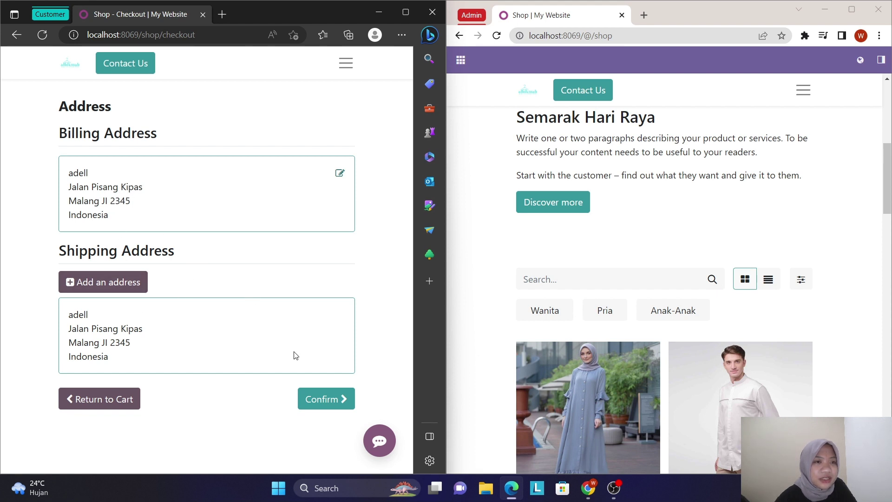
- Confirm the new address as both billing and shipping address
{"action": "left_click", "coordinate": [324, 404]}
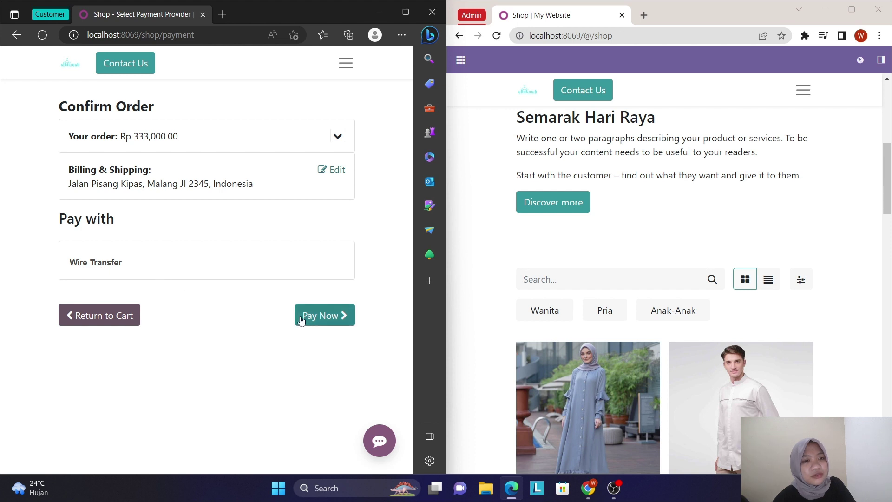
- Review the Rp 333,000.00 order details and place the order by Wire Transfer
{"action": "left_click", "coordinate": [340, 140]}
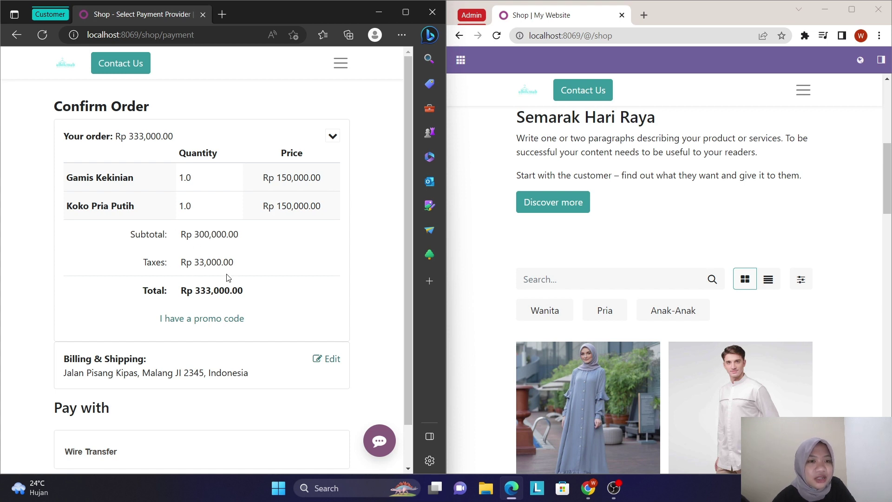
{"action": "scroll", "coordinate": [226, 280], "scroll_direction": "down", "scroll_amount": 1}
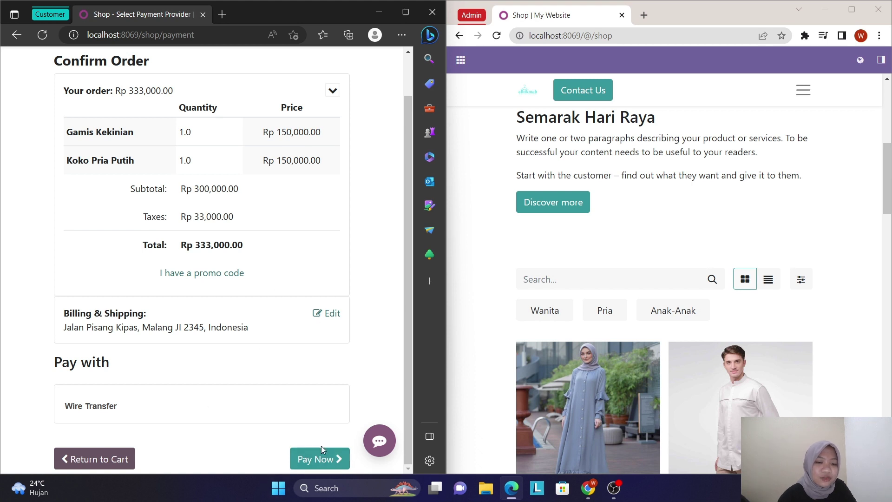
{"action": "left_click", "coordinate": [316, 460]}
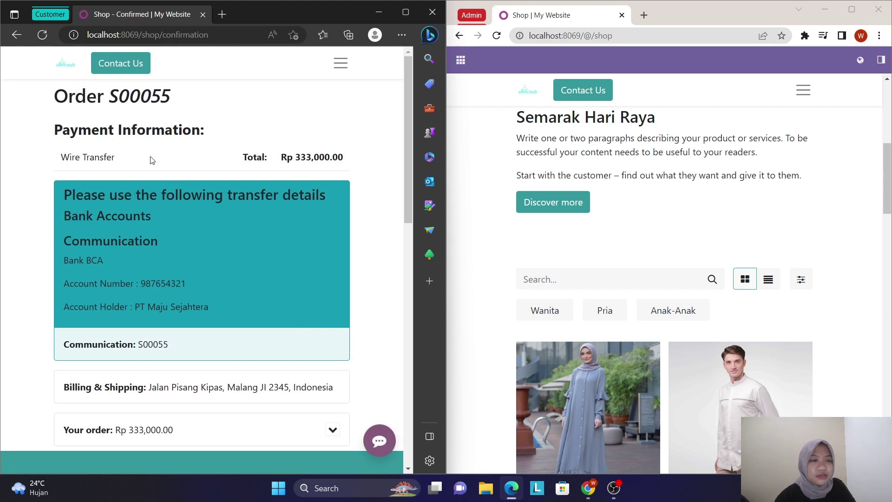
- Expand the confirmation's ordered items and review the bank transfer details
{"action": "scroll", "coordinate": [153, 289], "scroll_direction": "down", "scroll_amount": 2}
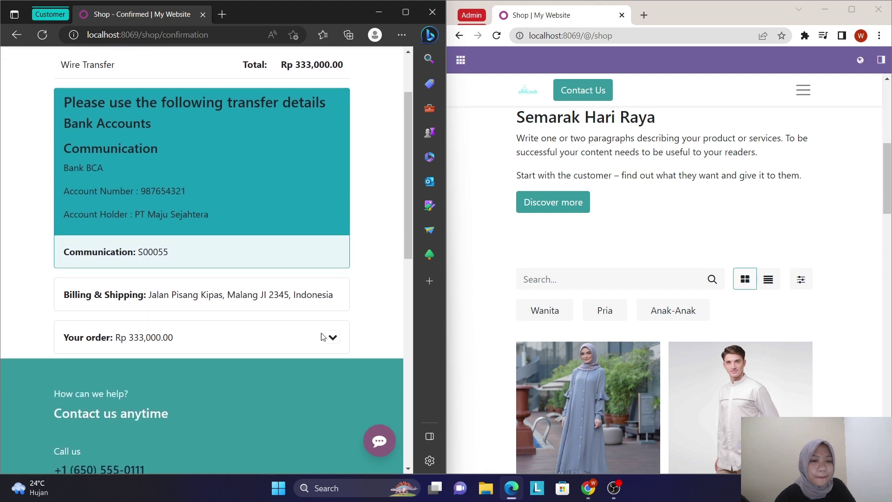
{"action": "left_click", "coordinate": [333, 340]}
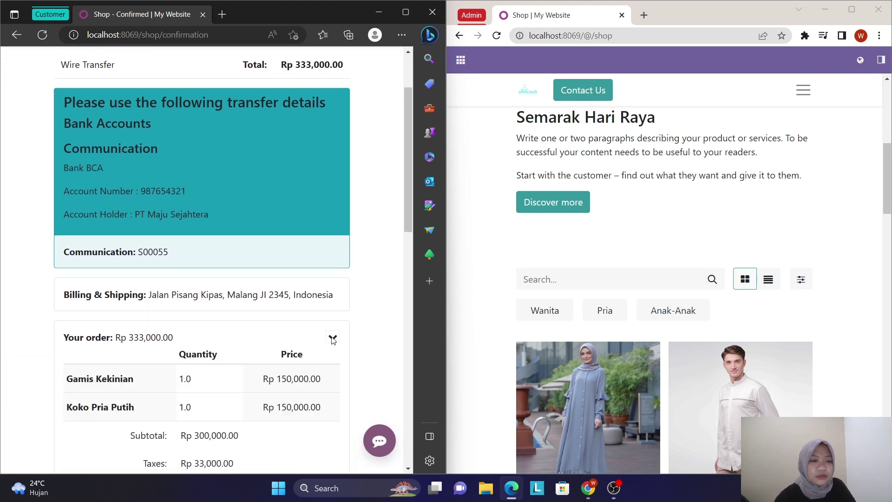
{"action": "scroll", "coordinate": [265, 383], "scroll_direction": "down", "scroll_amount": 3}
{"action": "scroll", "coordinate": [265, 384], "scroll_direction": "up", "scroll_amount": 4}
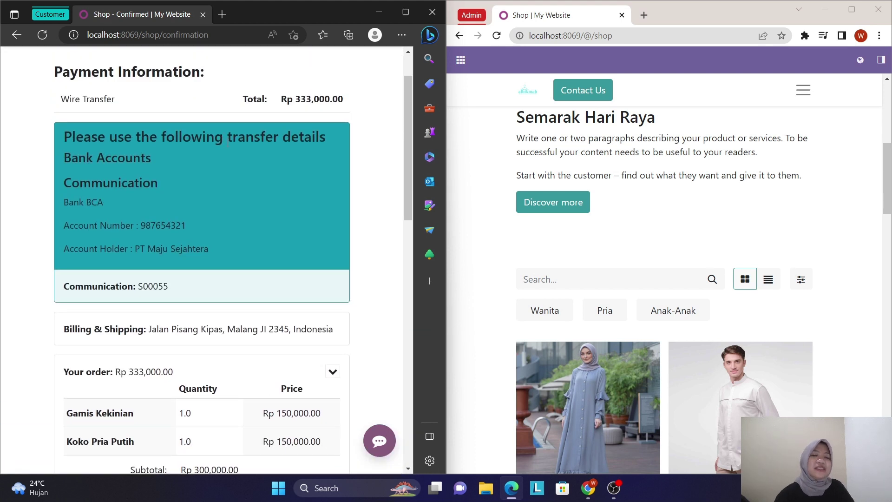
{"action": "scroll", "coordinate": [316, 279], "scroll_direction": "up", "scroll_amount": 1}
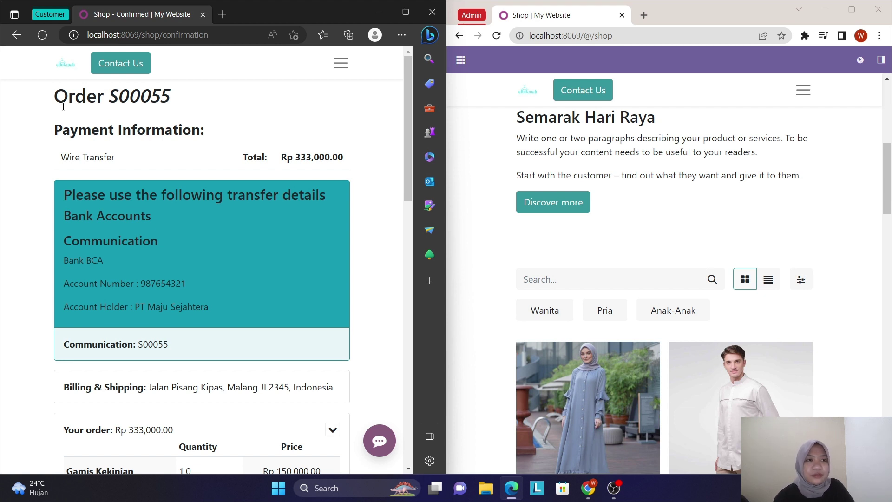
{"action": "scroll", "coordinate": [79, 155], "scroll_direction": "down", "scroll_amount": 2}
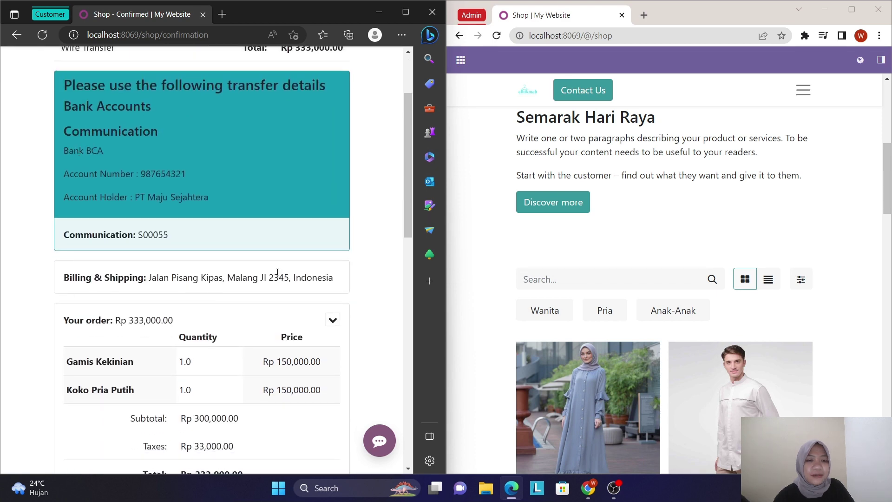
{"action": "scroll", "coordinate": [277, 272], "scroll_direction": "up", "scroll_amount": 2}
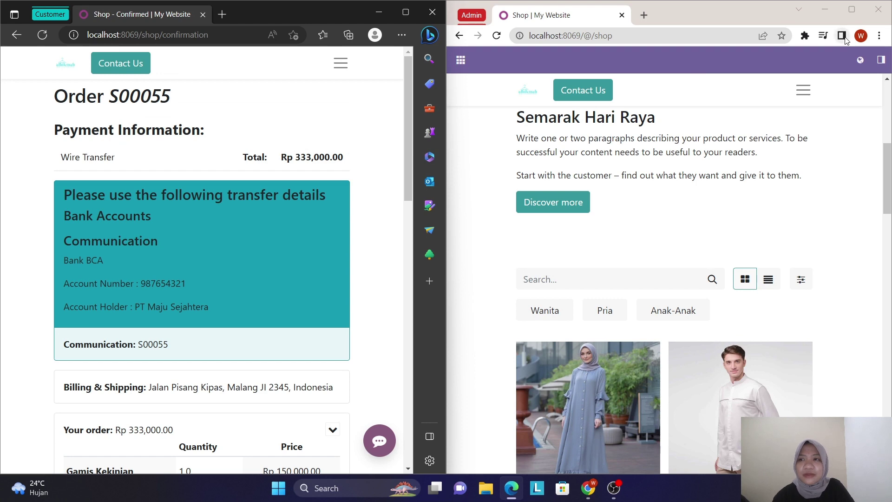
- Open order S00055 from the admin's unpaid orders list
{"action": "left_click", "coordinate": [883, 62]}
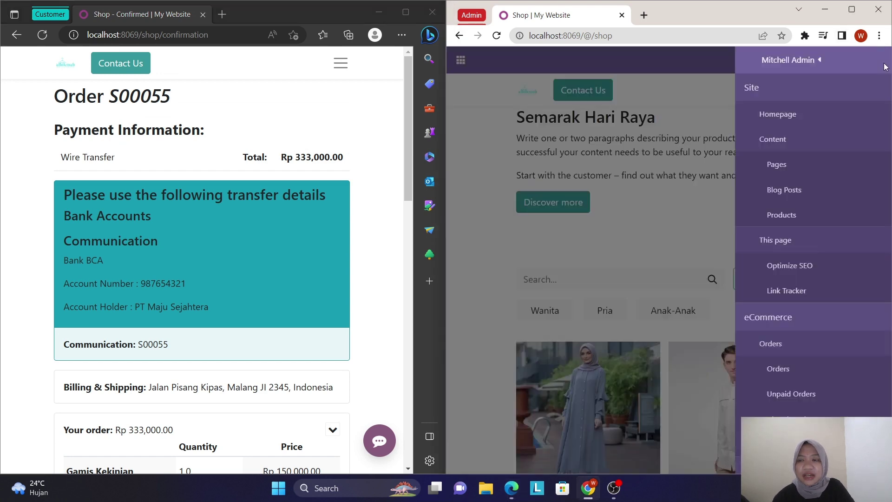
{"action": "scroll", "coordinate": [715, 318], "scroll_direction": "down", "scroll_amount": 2}
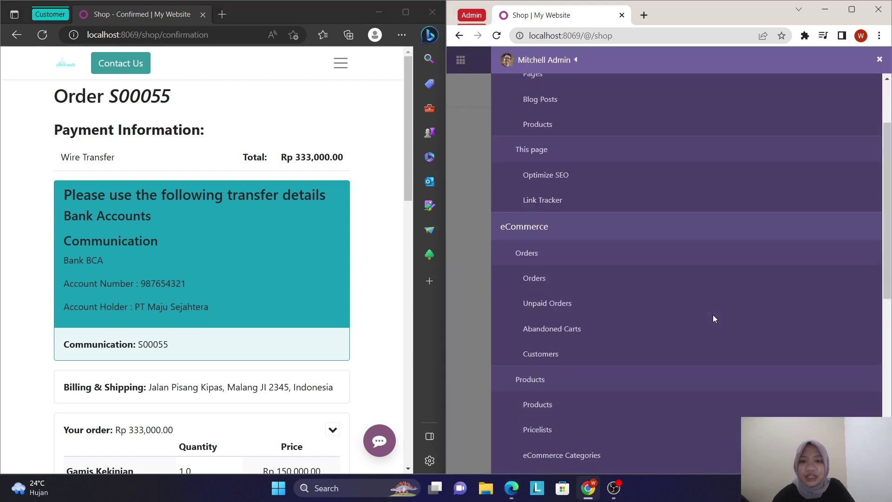
{"action": "left_click", "coordinate": [560, 305]}
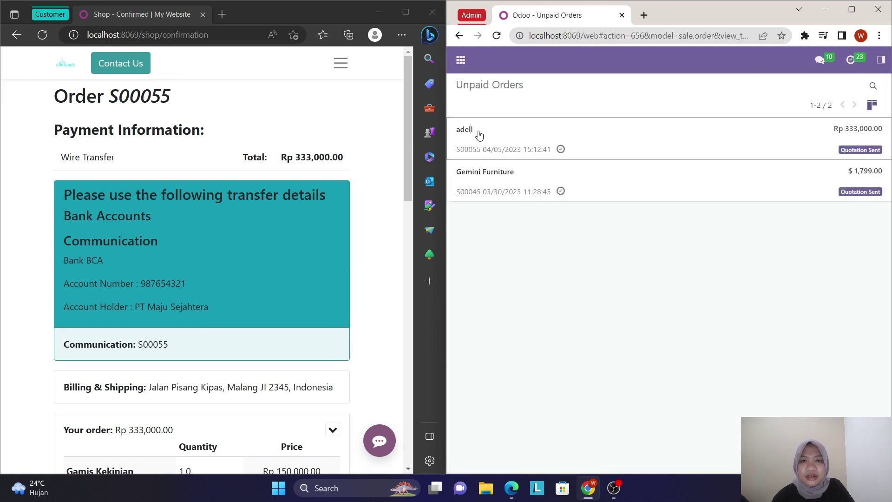
{"action": "left_click", "coordinate": [478, 136]}
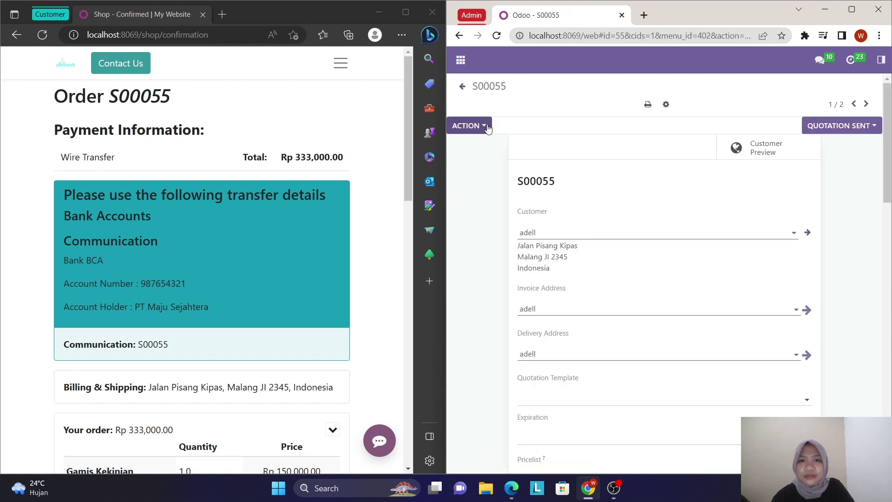
- Email quotation S00055 with its PDF to the customer
{"action": "left_click", "coordinate": [485, 126]}
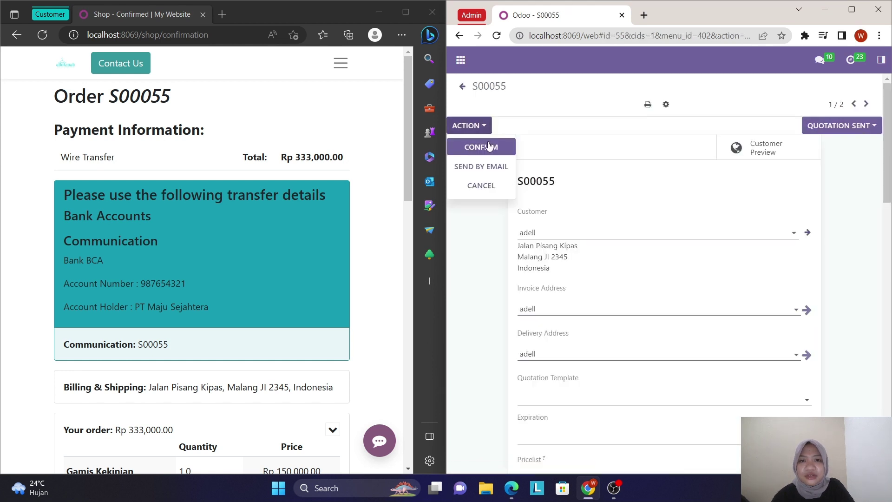
{"action": "left_click", "coordinate": [492, 166]}
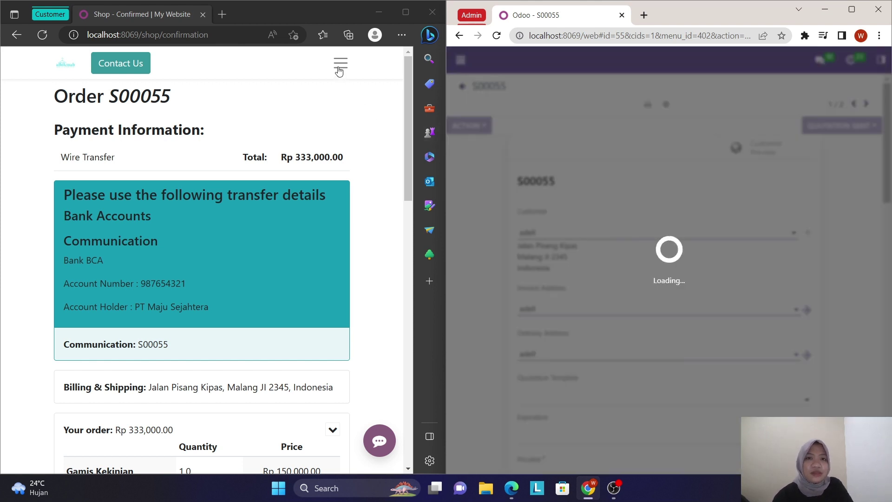
{"action": "left_click", "coordinate": [338, 70]}
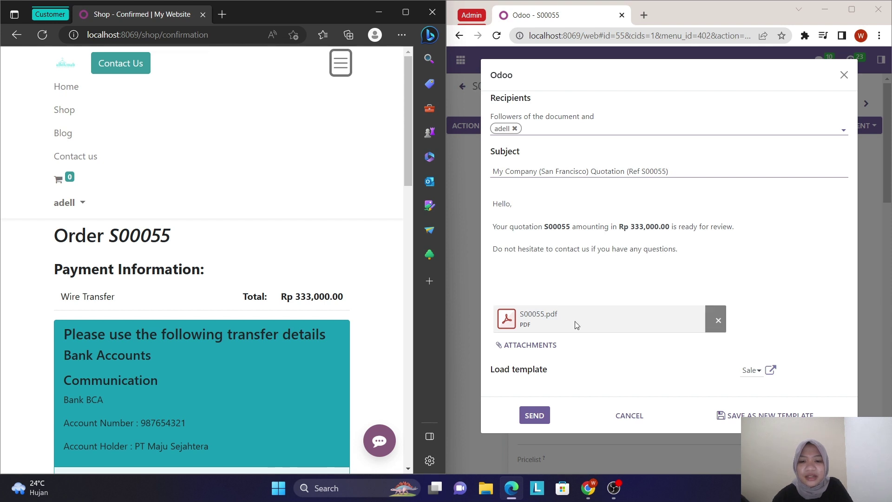
{"action": "left_click", "coordinate": [539, 415]}
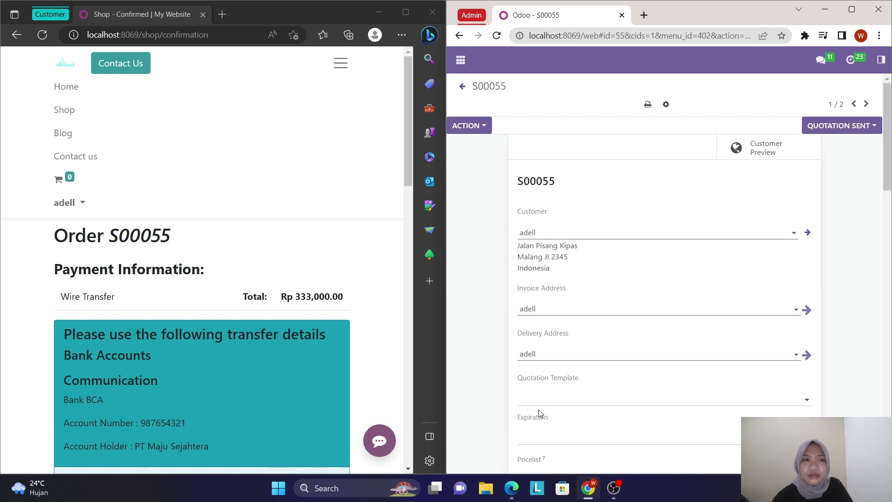
- From the customer's portal Quotations list, open S00055 and begin Sign & Pay
{"action": "left_click", "coordinate": [70, 202]}
{"action": "left_click", "coordinate": [92, 231]}
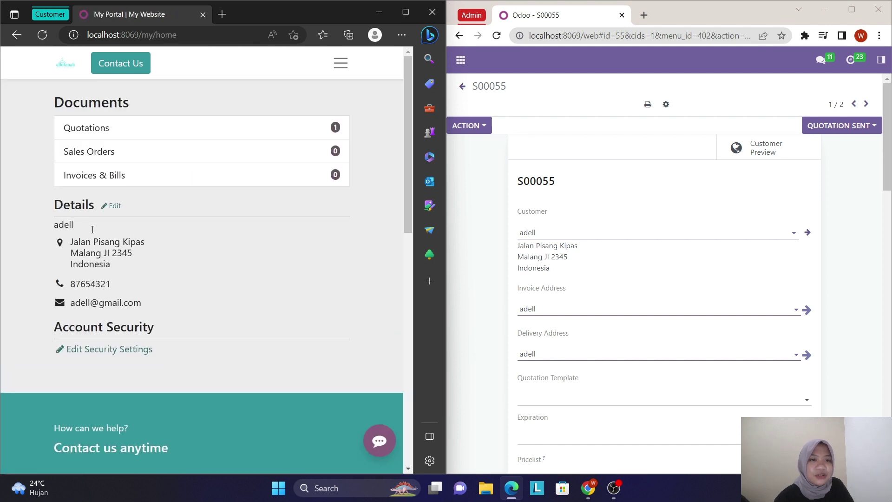
{"action": "left_click", "coordinate": [160, 137]}
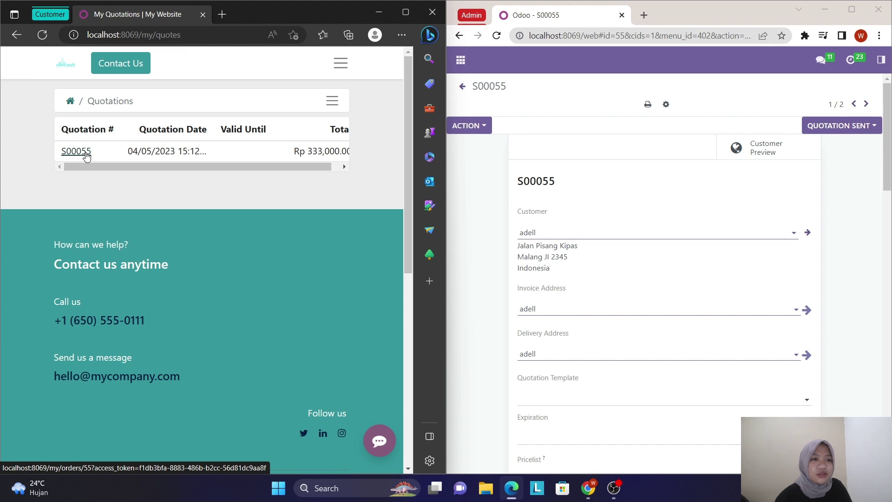
{"action": "left_click", "coordinate": [87, 156]}
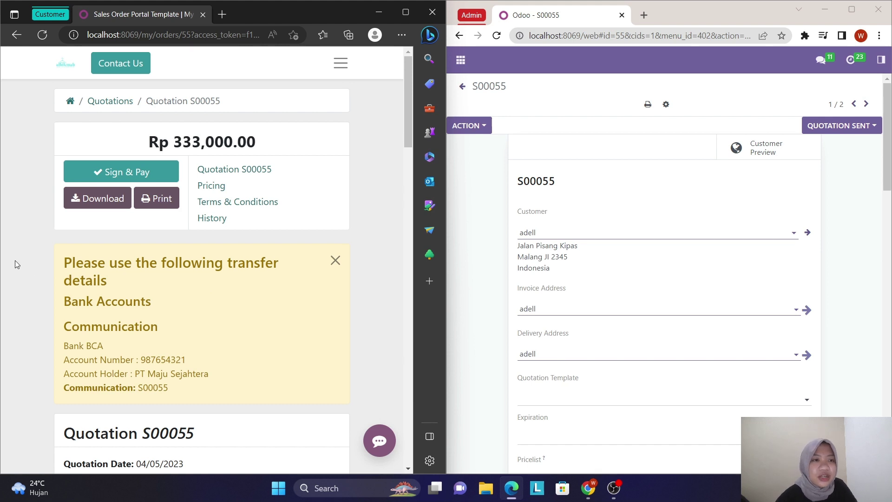
{"action": "left_click", "coordinate": [125, 176]}
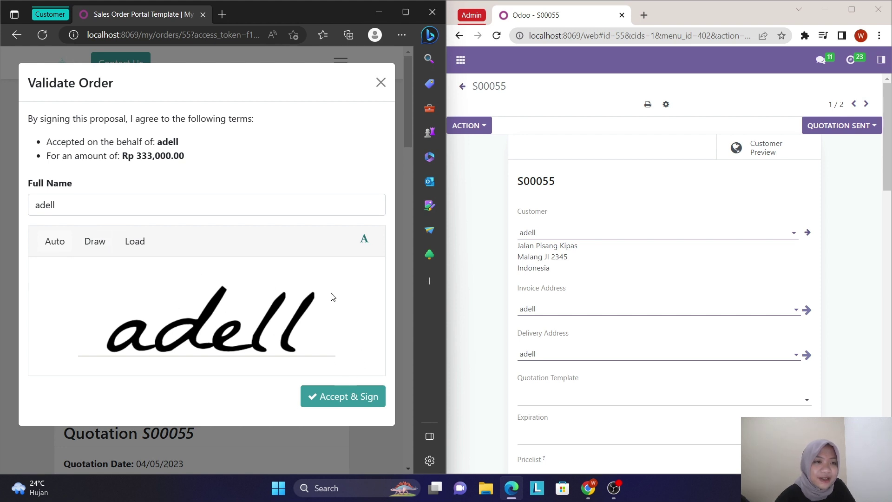
- Accept and sign quotation S00055, pay by Wire Transfer, and check the signature
{"action": "left_click", "coordinate": [338, 396]}
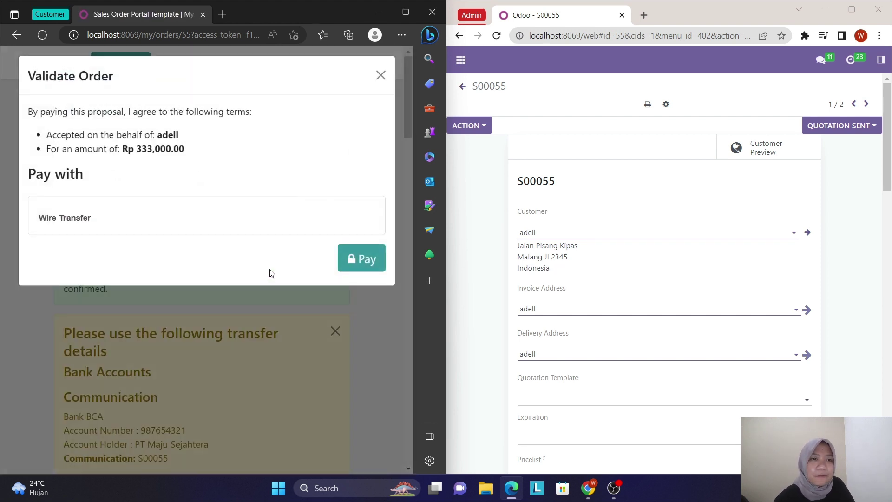
{"action": "left_click", "coordinate": [362, 266]}
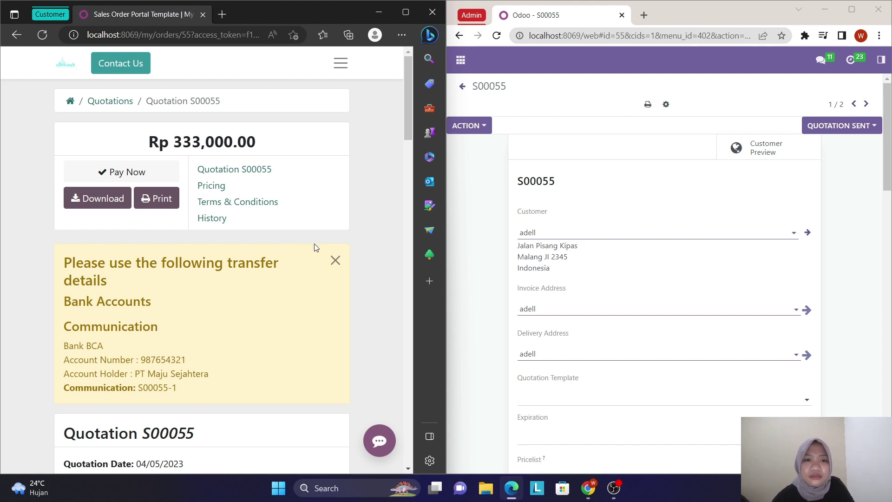
{"action": "scroll", "coordinate": [283, 271], "scroll_direction": "down", "scroll_amount": 9}
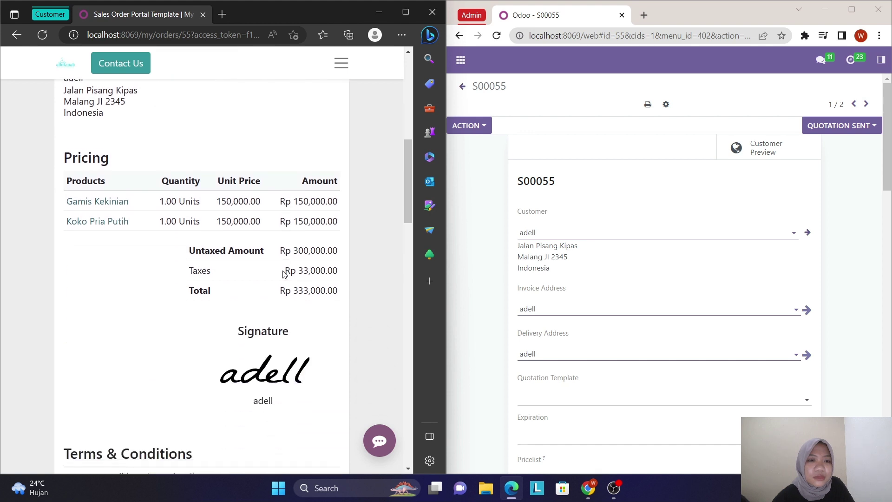
{"action": "scroll", "coordinate": [285, 273], "scroll_direction": "down", "scroll_amount": 1}
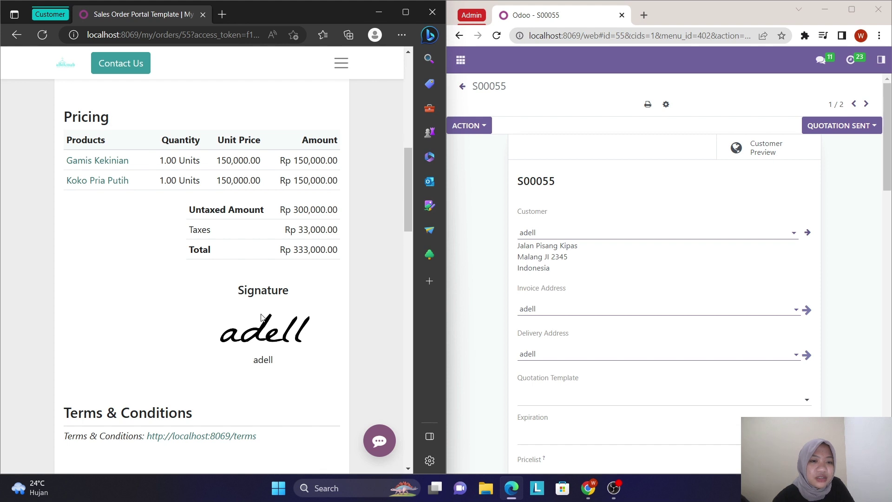
{"action": "scroll", "coordinate": [324, 378], "scroll_direction": "down", "scroll_amount": 3}
{"action": "scroll", "coordinate": [325, 378], "scroll_direction": "up", "scroll_amount": 15}
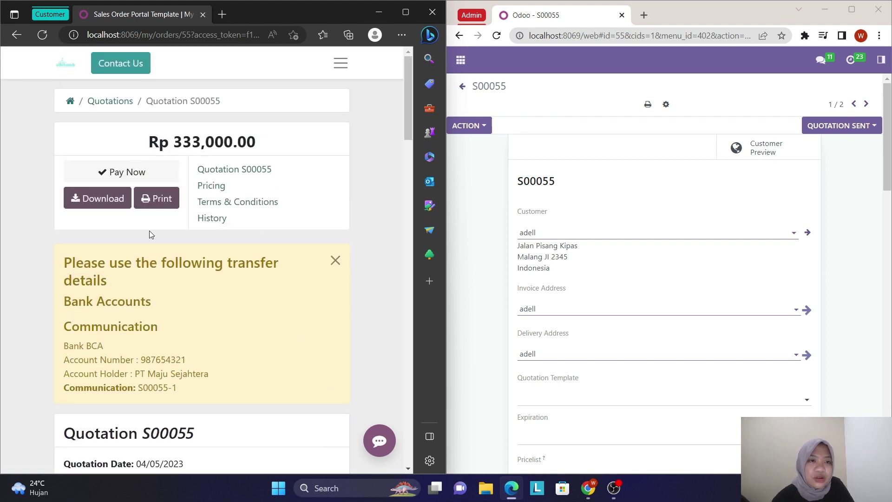
- Confirm quotation S00055 as a sales order, then return to the customer's portal home
{"action": "scroll", "coordinate": [598, 310], "scroll_direction": "down", "scroll_amount": 15}
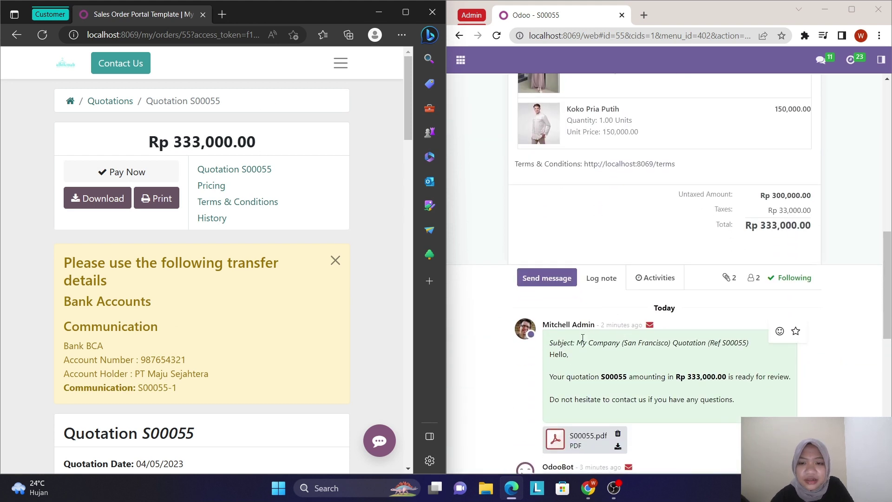
{"action": "scroll", "coordinate": [607, 328], "scroll_direction": "up", "scroll_amount": 15}
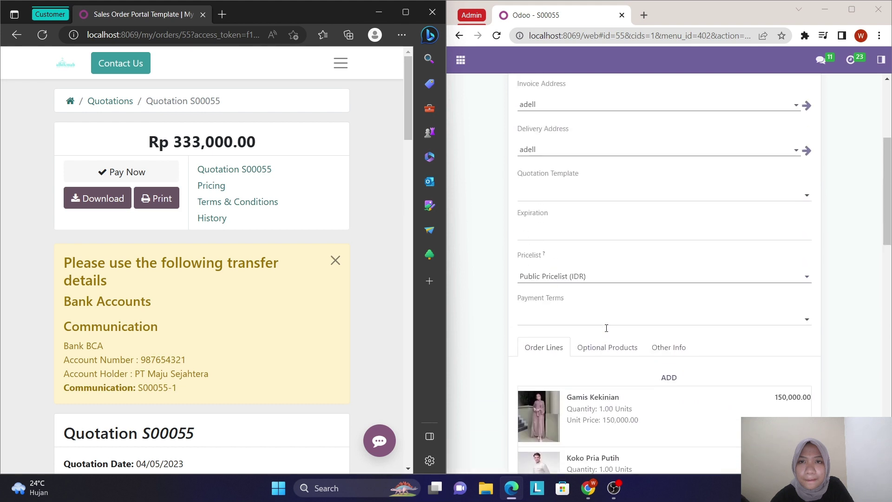
{"action": "left_click", "coordinate": [484, 126]}
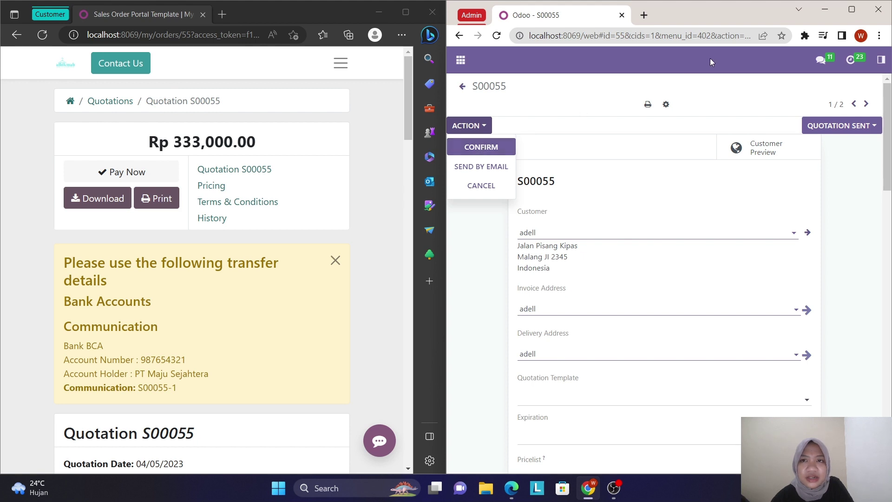
{"action": "left_click", "coordinate": [575, 87]}
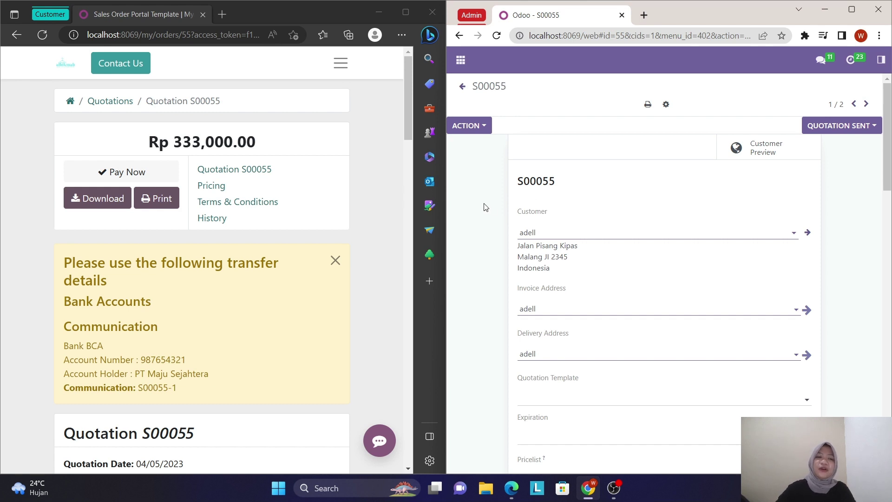
{"action": "left_click", "coordinate": [479, 131]}
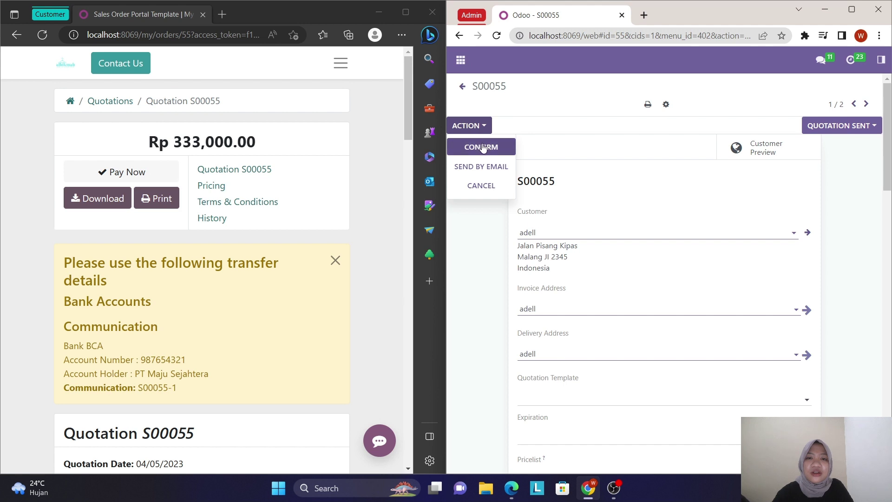
{"action": "left_click", "coordinate": [482, 147]}
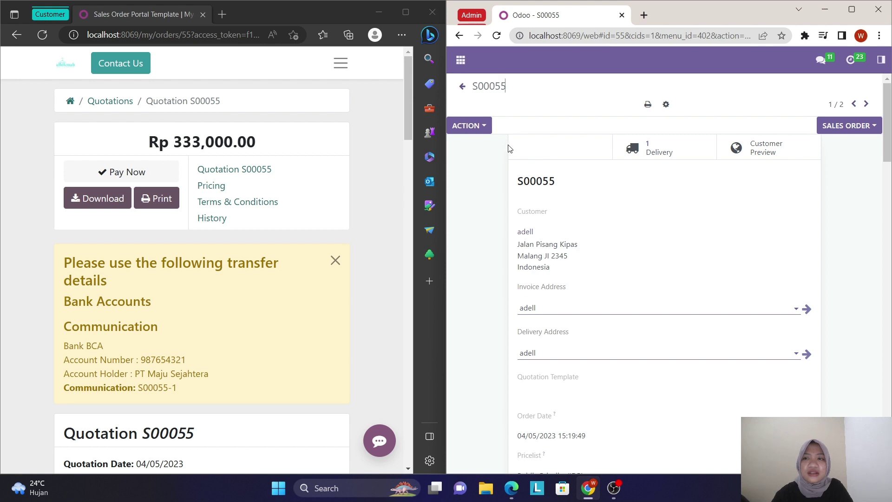
{"action": "left_click", "coordinate": [69, 101]}
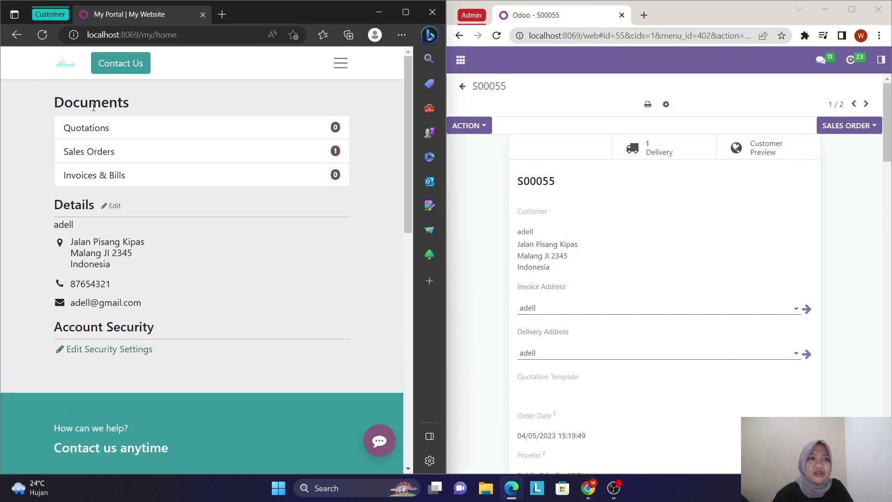
- In the portal, open sales order S00055 and view delivery WH/OUT/00037 and the Rp 333,000.00 total
{"action": "left_click", "coordinate": [118, 155]}
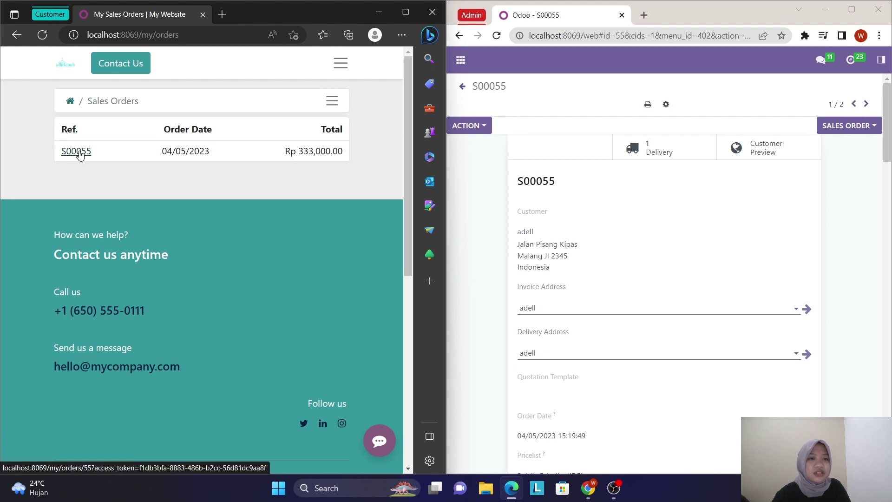
{"action": "left_click", "coordinate": [76, 151]}
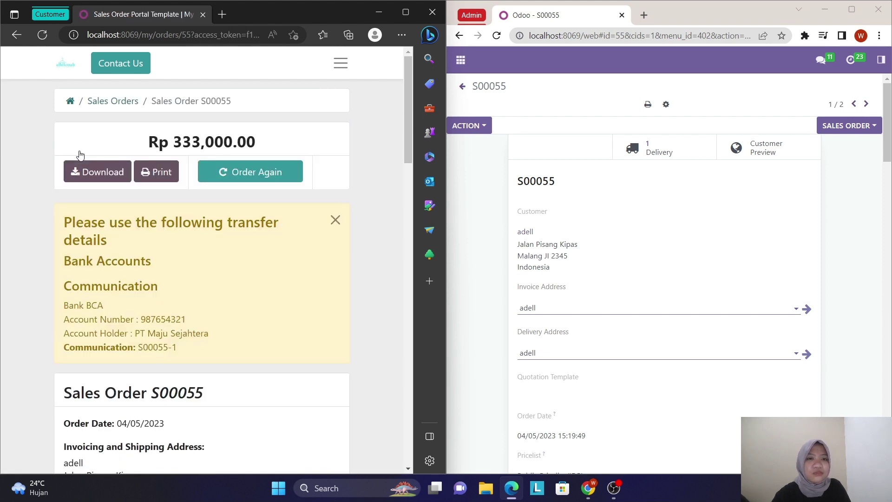
{"action": "scroll", "coordinate": [167, 313], "scroll_direction": "down", "scroll_amount": 5}
{"action": "scroll", "coordinate": [166, 313], "scroll_direction": "down", "scroll_amount": 3}
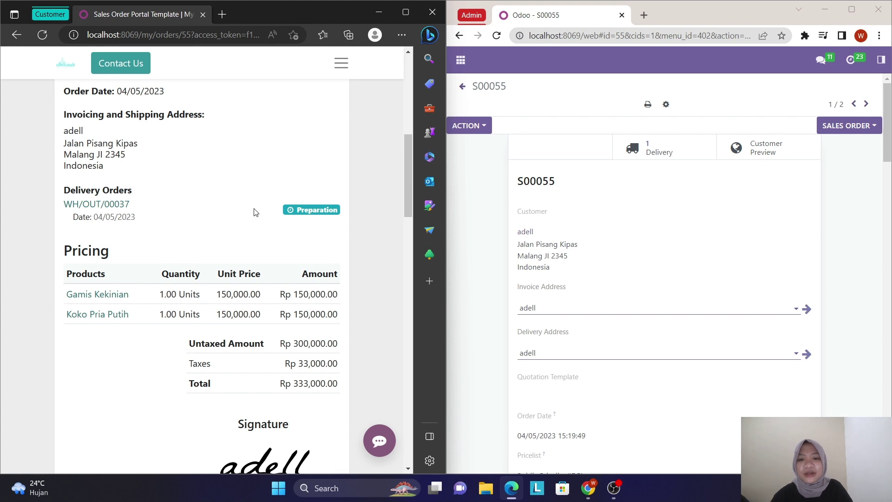
- Start a Regular invoice for sales order S00055 from its actions menu
{"action": "left_click", "coordinate": [483, 131]}
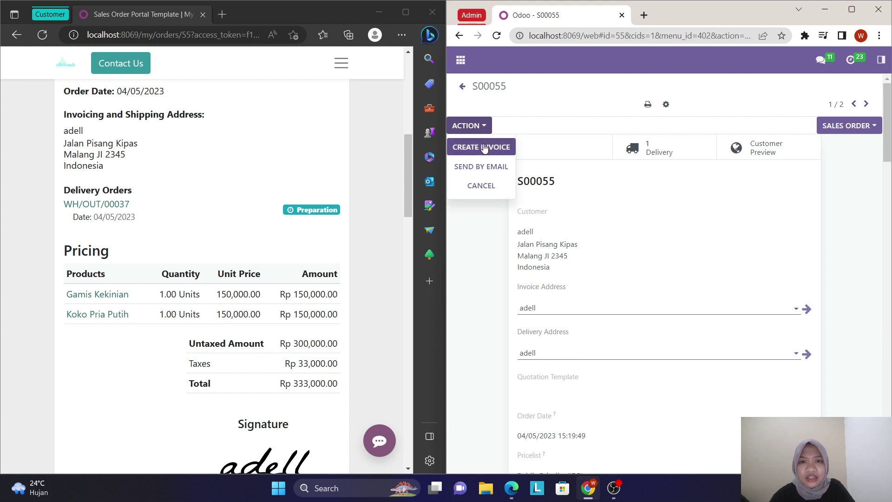
{"action": "left_click", "coordinate": [483, 147]}
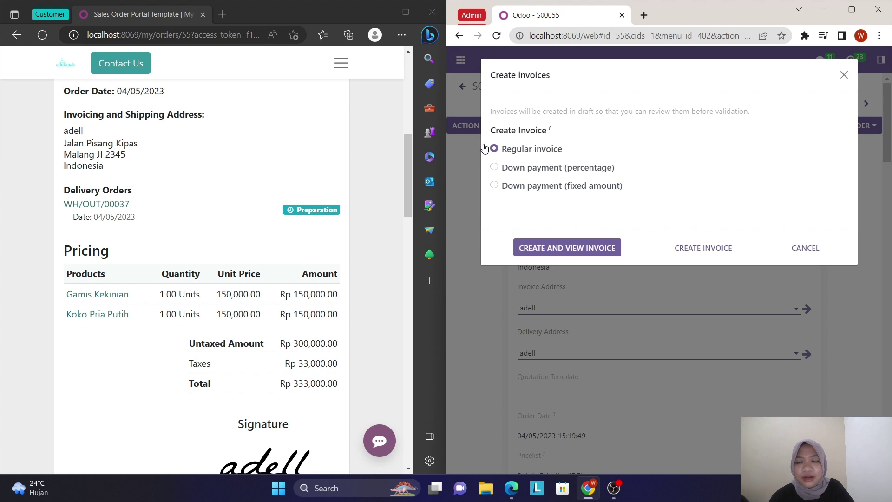
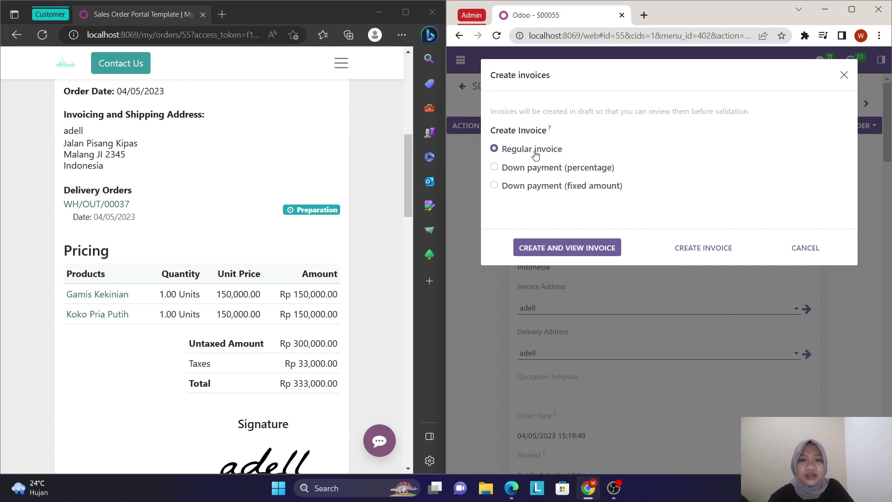
- Create the regular invoice for S00055 and review its Gamis Kekinian and Koko Pria Putih lines
{"action": "left_click", "coordinate": [566, 250]}
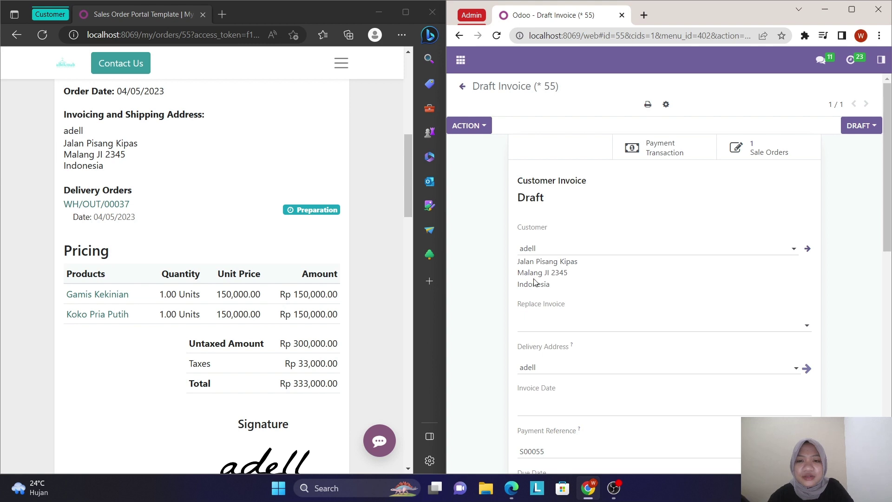
{"action": "scroll", "coordinate": [534, 282], "scroll_direction": "down", "scroll_amount": 1}
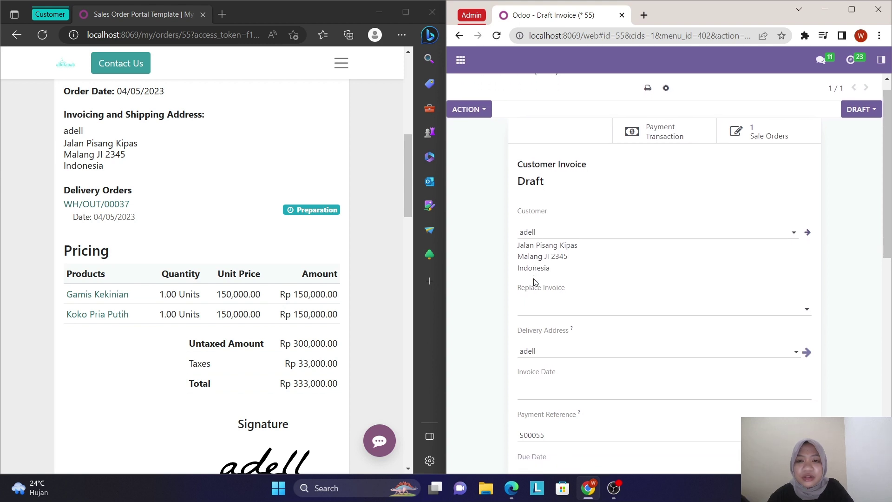
{"action": "scroll", "coordinate": [535, 282], "scroll_direction": "down", "scroll_amount": 5}
{"action": "scroll", "coordinate": [535, 282], "scroll_direction": "down", "scroll_amount": 3}
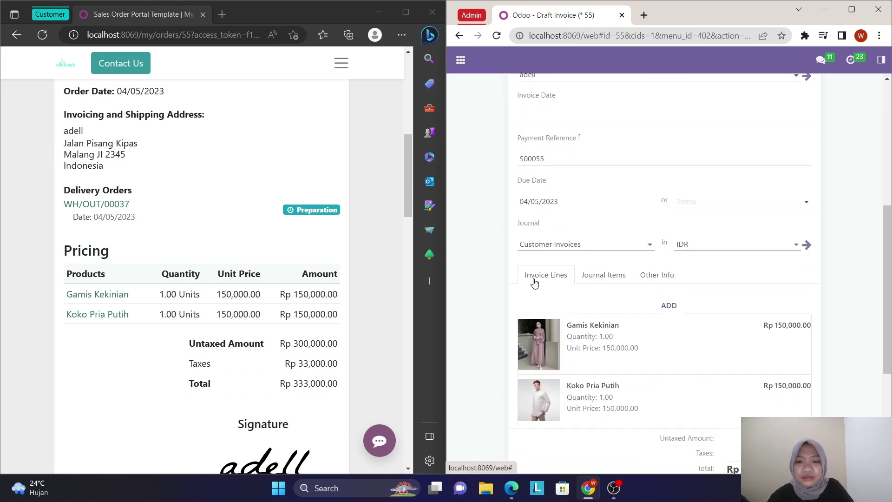
{"action": "scroll", "coordinate": [534, 282], "scroll_direction": "up", "scroll_amount": 4}
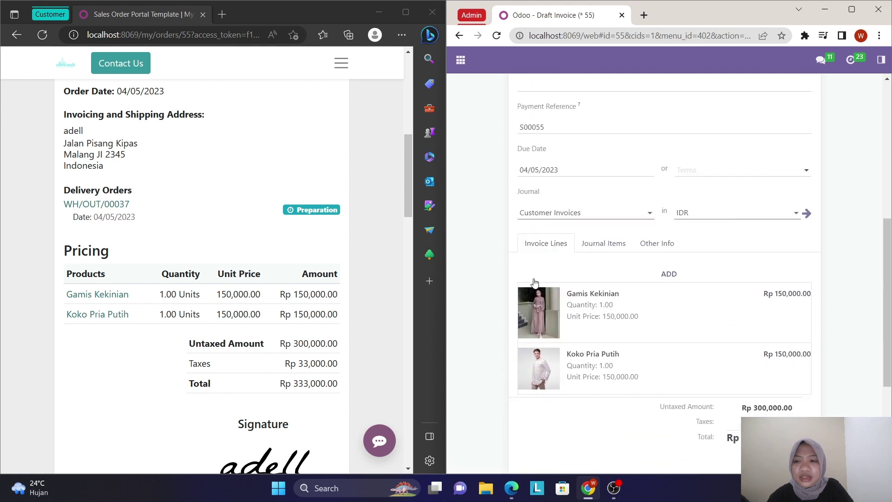
{"action": "scroll", "coordinate": [534, 282], "scroll_direction": "up", "scroll_amount": 4}
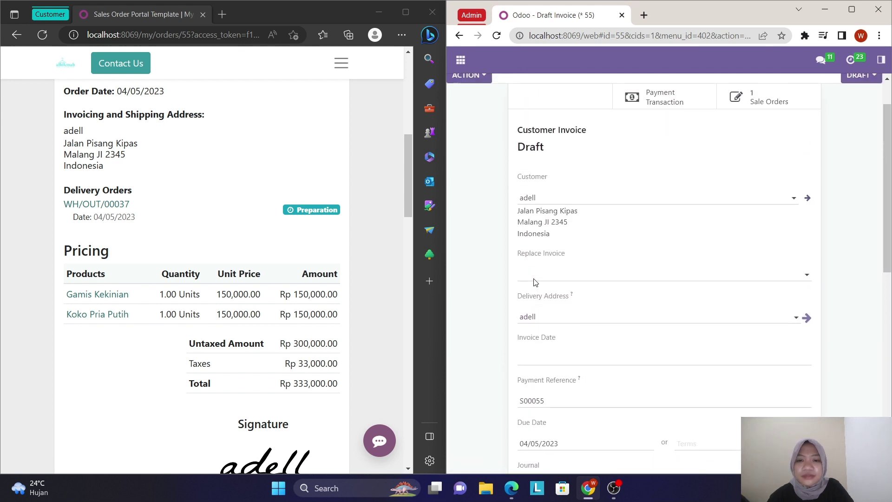
{"action": "scroll", "coordinate": [534, 283], "scroll_direction": "up", "scroll_amount": 1}
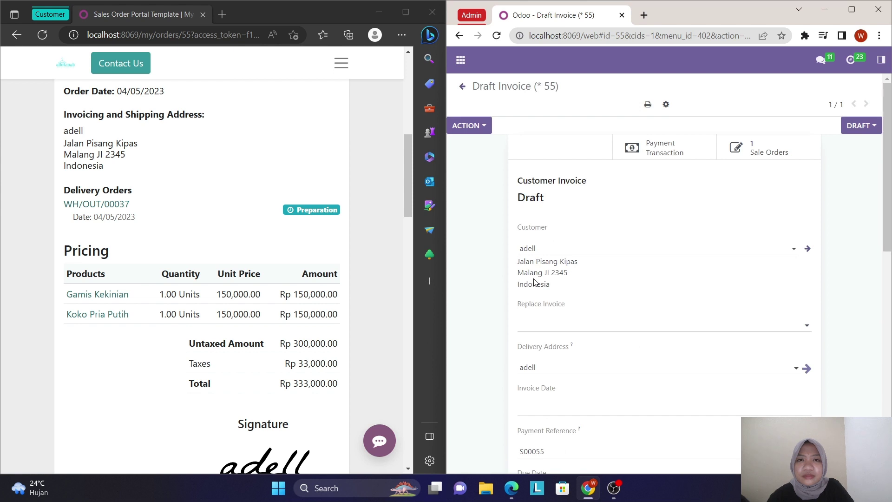
{"action": "left_click", "coordinate": [483, 126]}
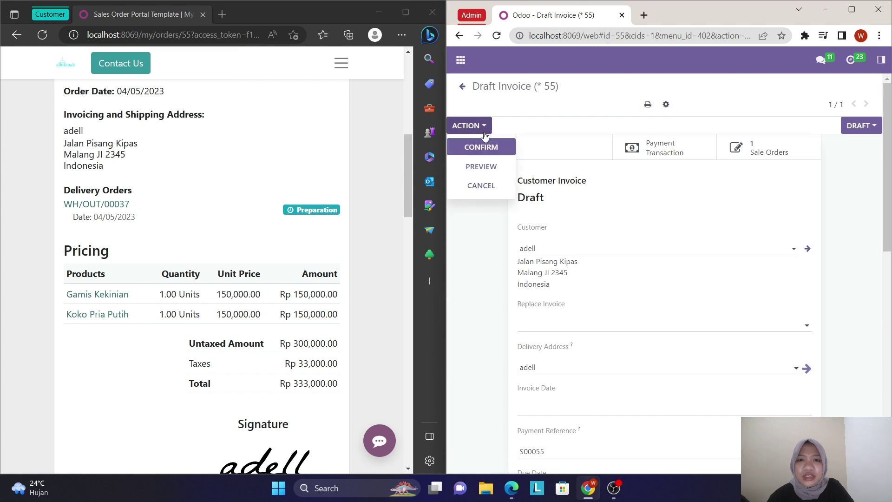
- Post the draft invoice as INV/2023/00009 and find it in the portal's Invoices & Bills list
{"action": "left_click", "coordinate": [489, 148]}
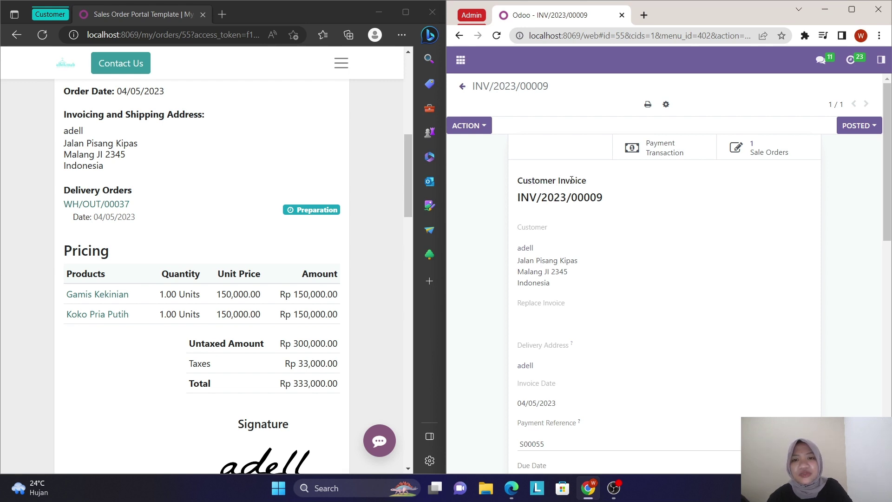
{"action": "scroll", "coordinate": [555, 241], "scroll_direction": "down", "scroll_amount": 2}
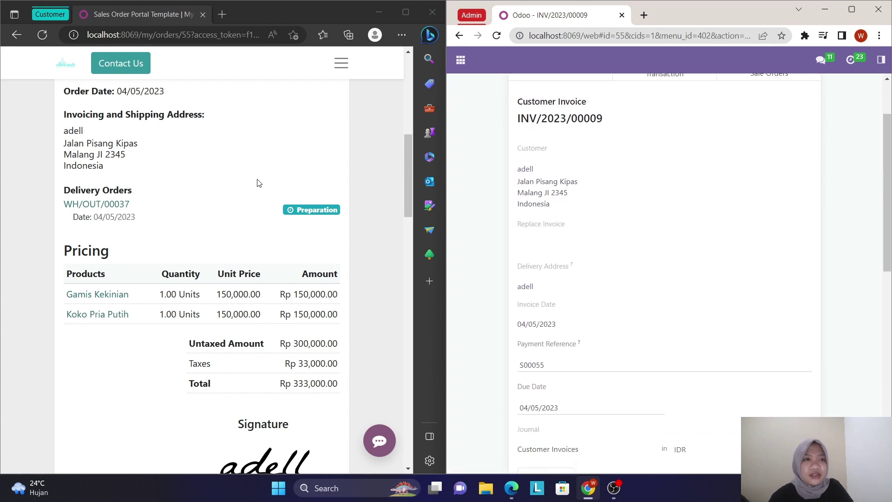
{"action": "scroll", "coordinate": [257, 181], "scroll_direction": "up", "scroll_amount": 8}
{"action": "scroll", "coordinate": [257, 181], "scroll_direction": "up", "scroll_amount": 1}
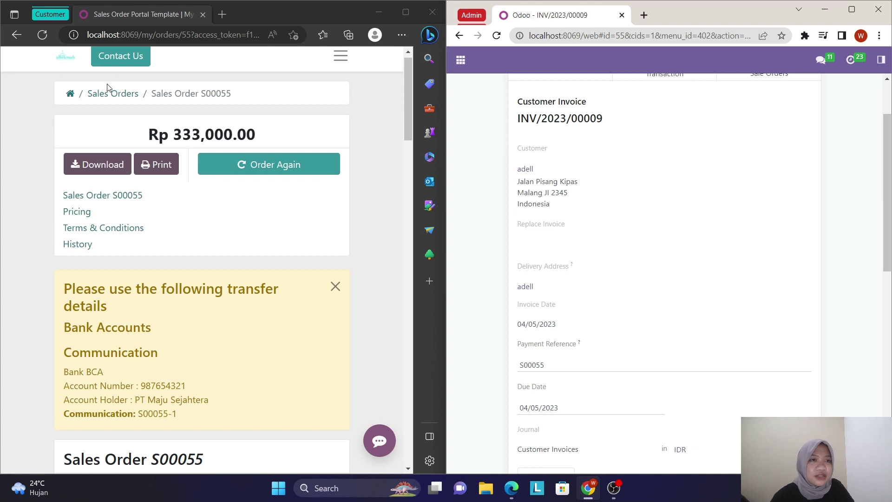
{"action": "left_click", "coordinate": [71, 93]}
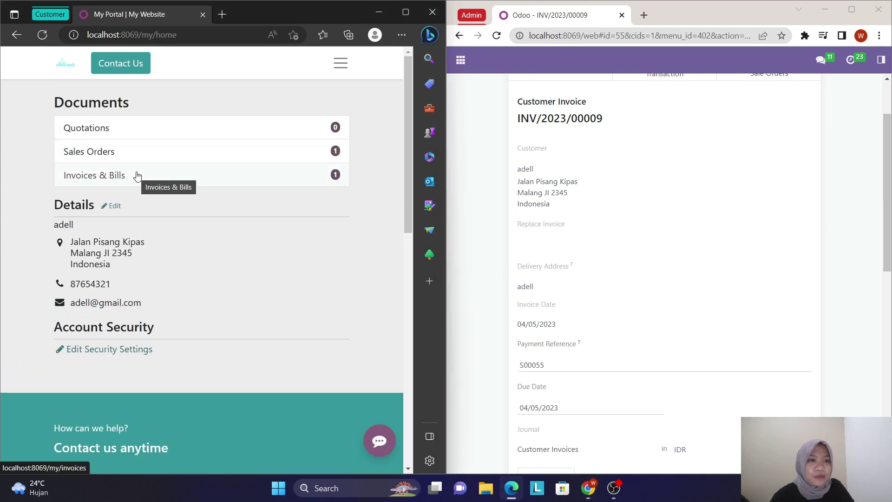
{"action": "left_click", "coordinate": [137, 177]}
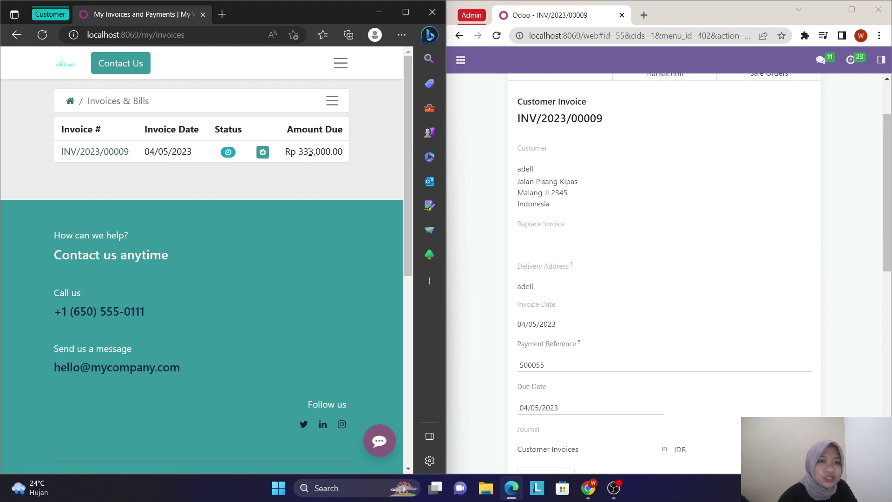
- Open INV/2023/00009 in the portal and register its Rp 333,000.00 payment in the backend
{"action": "left_click", "coordinate": [97, 151]}
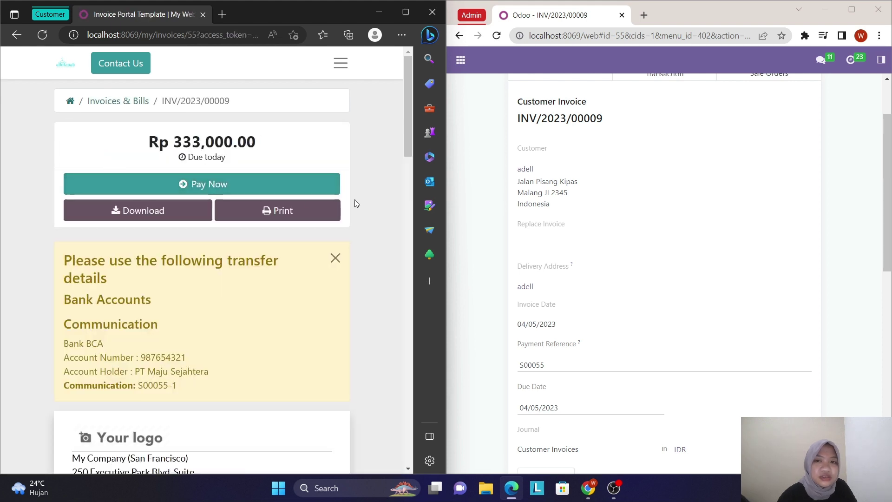
{"action": "scroll", "coordinate": [542, 185], "scroll_direction": "up", "scroll_amount": 2}
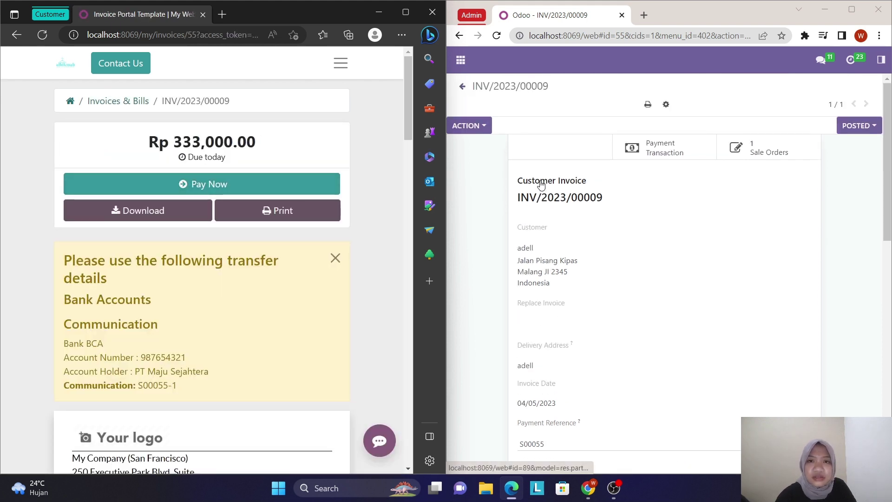
{"action": "left_click", "coordinate": [481, 130]}
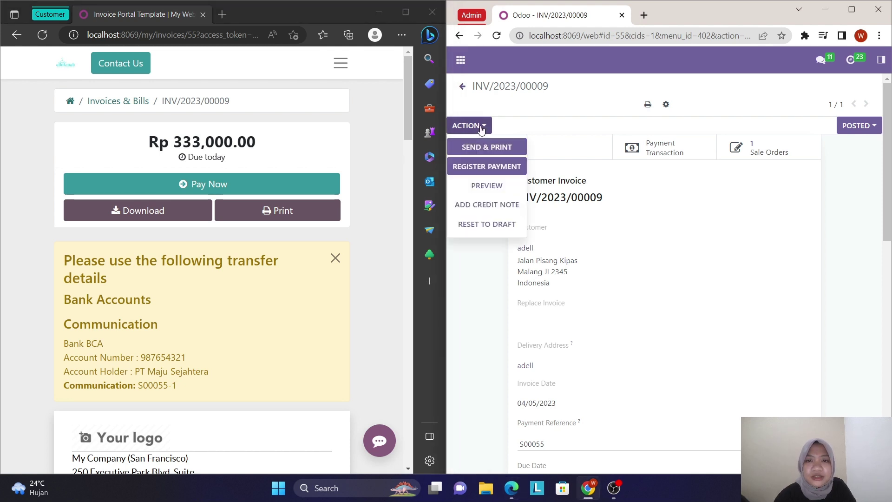
{"action": "left_click", "coordinate": [490, 168]}
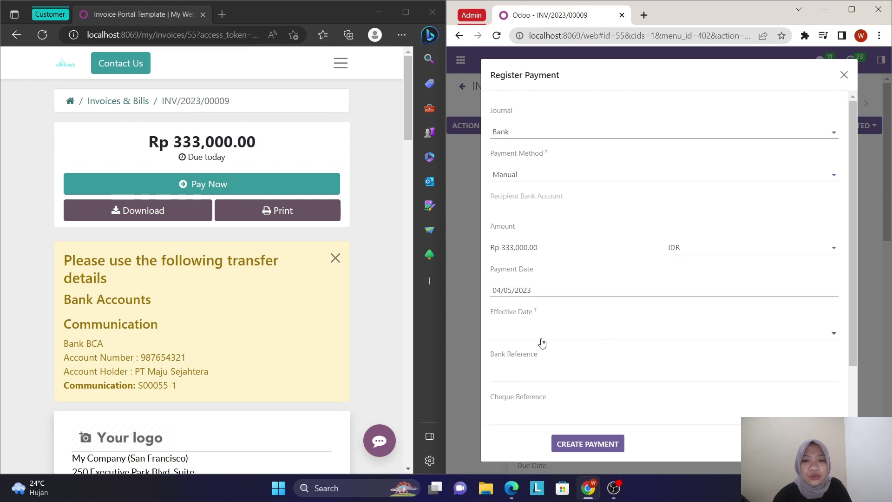
{"action": "scroll", "coordinate": [542, 343], "scroll_direction": "down", "scroll_amount": 2}
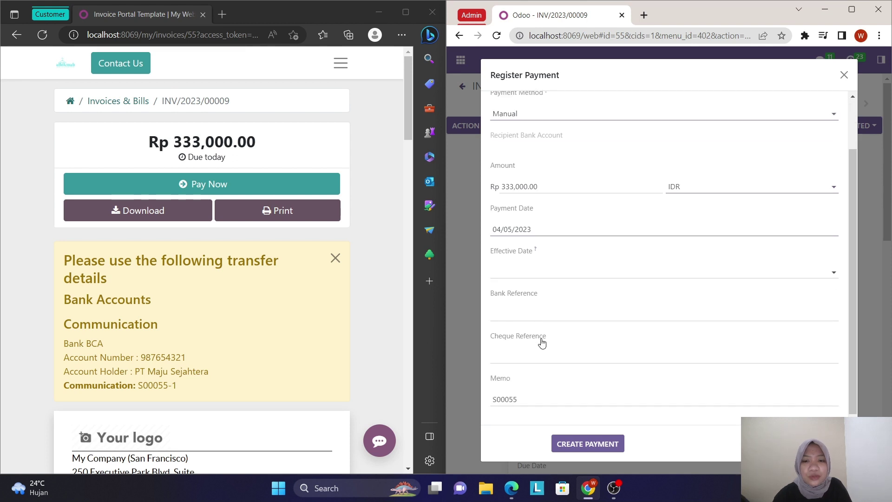
{"action": "left_click", "coordinate": [579, 445]}
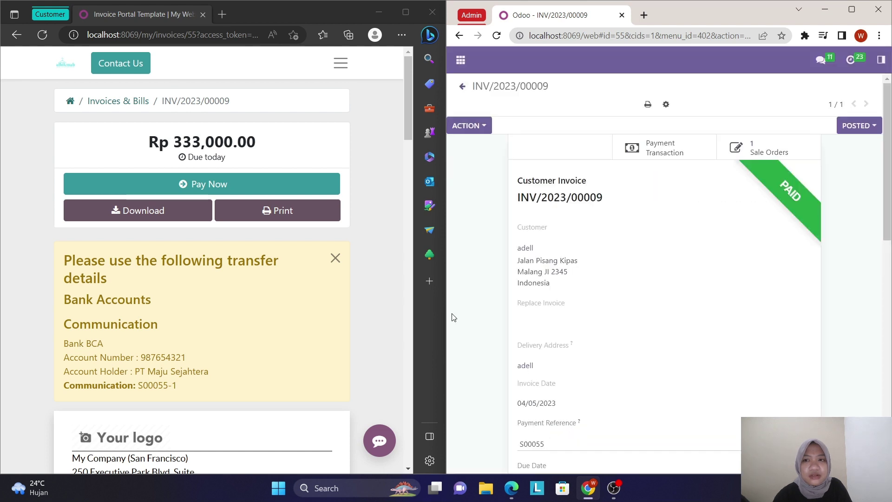
- Pay INV/2023/00009 by Wire Transfer in the portal, then return to the portal home page
{"action": "left_click", "coordinate": [260, 182]}
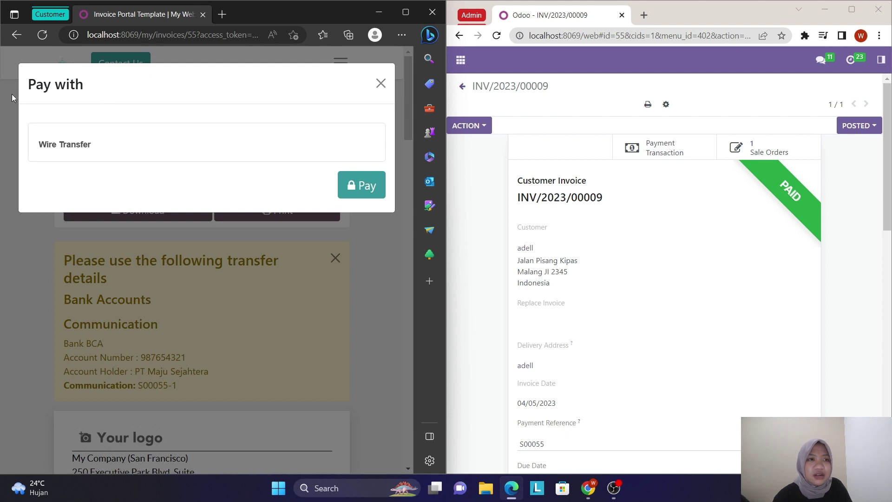
{"action": "left_click", "coordinate": [376, 188]}
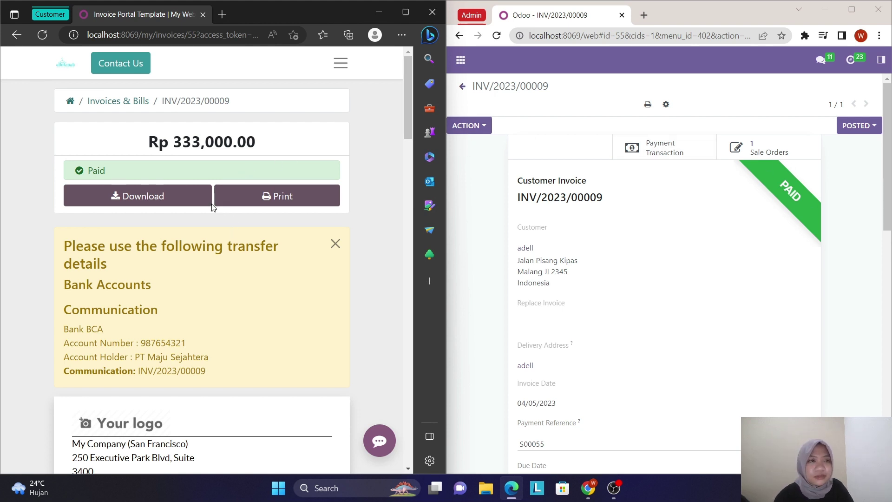
{"action": "left_click", "coordinate": [79, 104]}
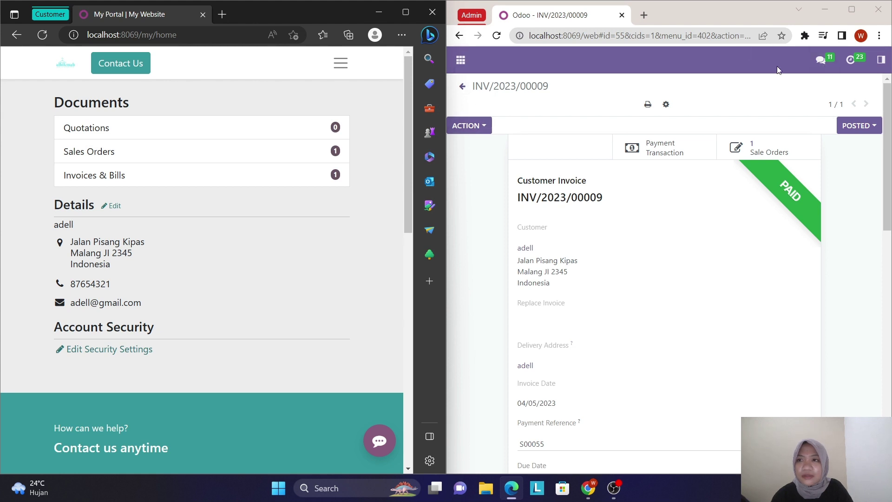
- Go through eCommerce Orders to sales order S00055 and its delivery WH/OUT/00037
{"action": "left_click", "coordinate": [882, 62]}
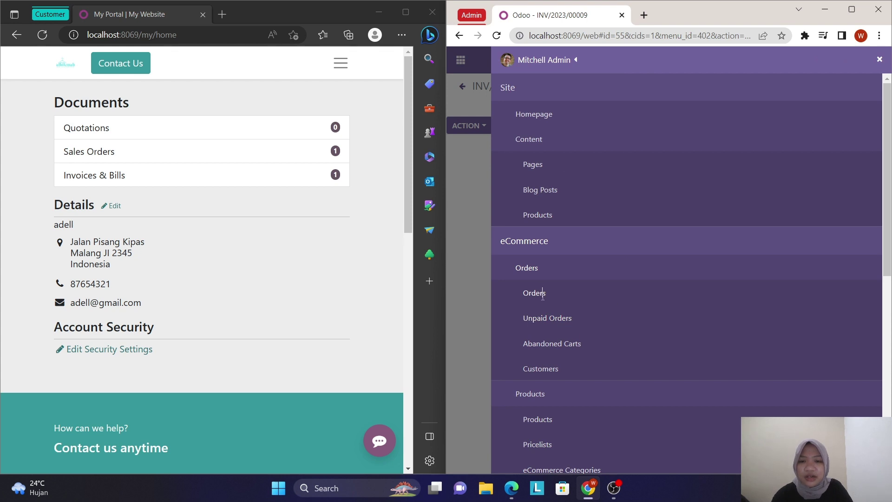
{"action": "left_click", "coordinate": [543, 296]}
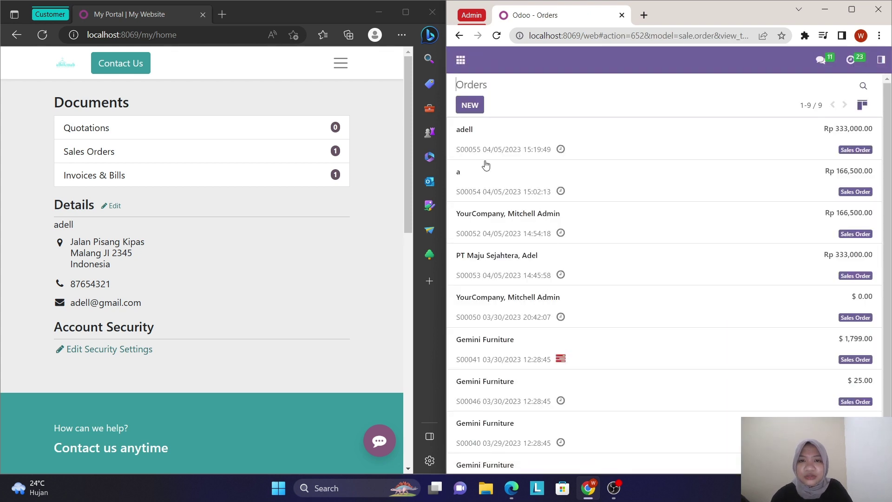
{"action": "left_click", "coordinate": [473, 134]}
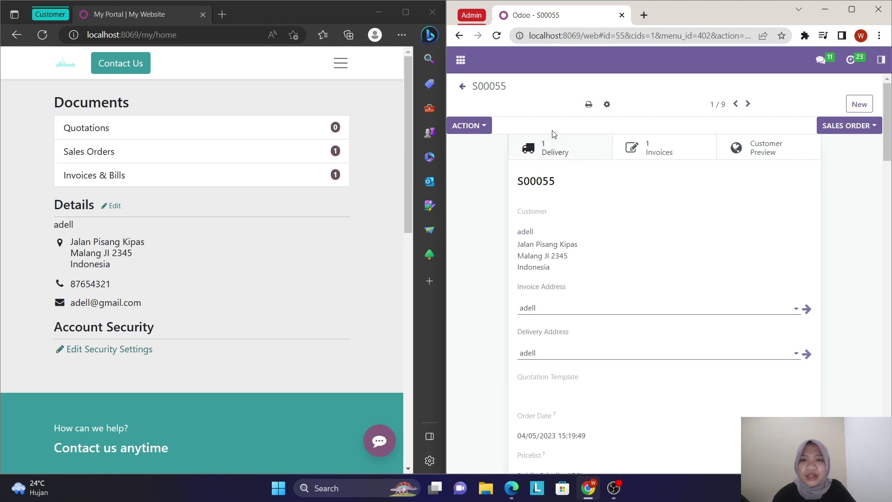
{"action": "left_click", "coordinate": [544, 154]}
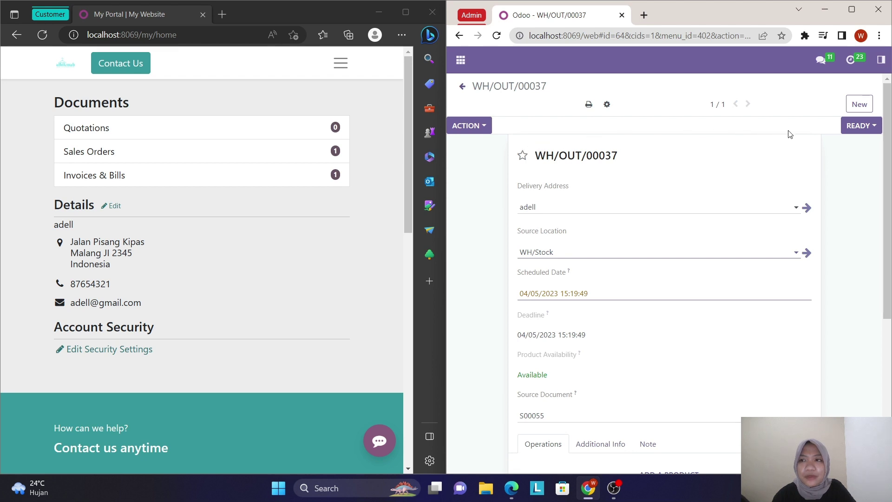
- Attempt to validate WH/OUT/00037, declining the immediate transfer prompt
{"action": "left_click", "coordinate": [481, 128]}
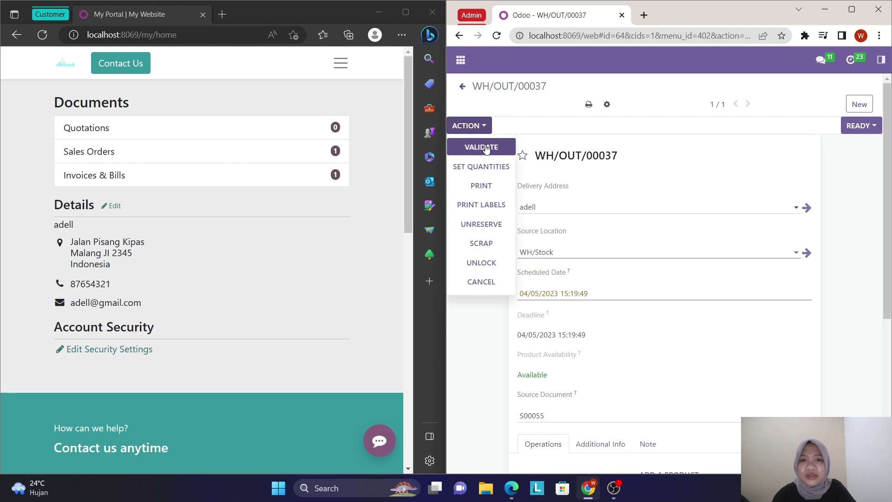
{"action": "left_click", "coordinate": [487, 148]}
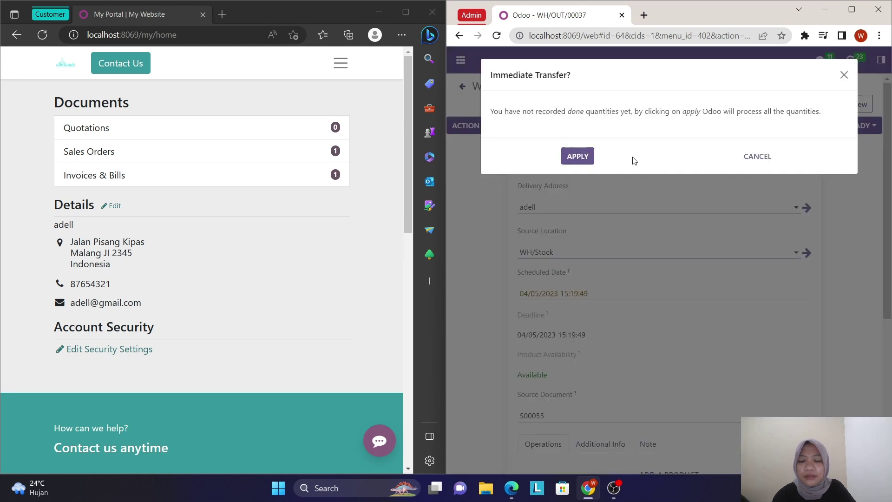
{"action": "left_click", "coordinate": [758, 159]}
{"action": "scroll", "coordinate": [649, 324], "scroll_direction": "down", "scroll_amount": 2}
{"action": "scroll", "coordinate": [648, 324], "scroll_direction": "down", "scroll_amount": 2}
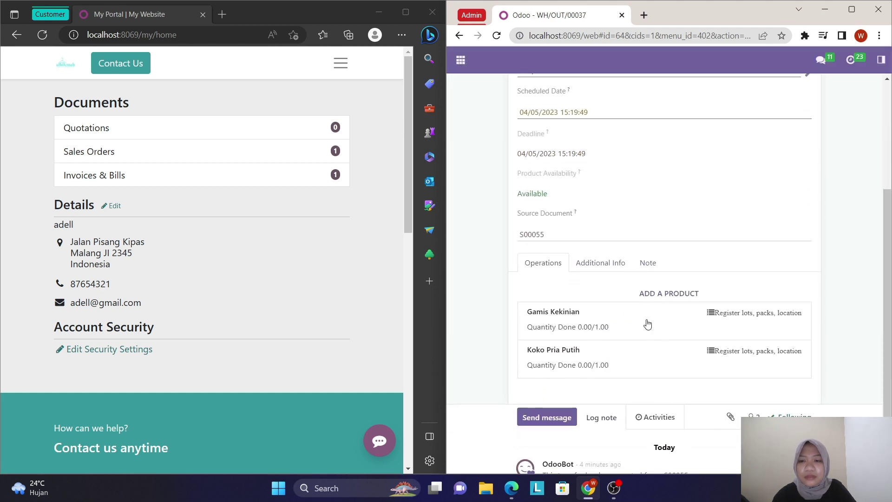
- Set the done quantity to 1 for both Gamis Kekinian and Koko Pria Putih
{"action": "left_click", "coordinate": [712, 313]}
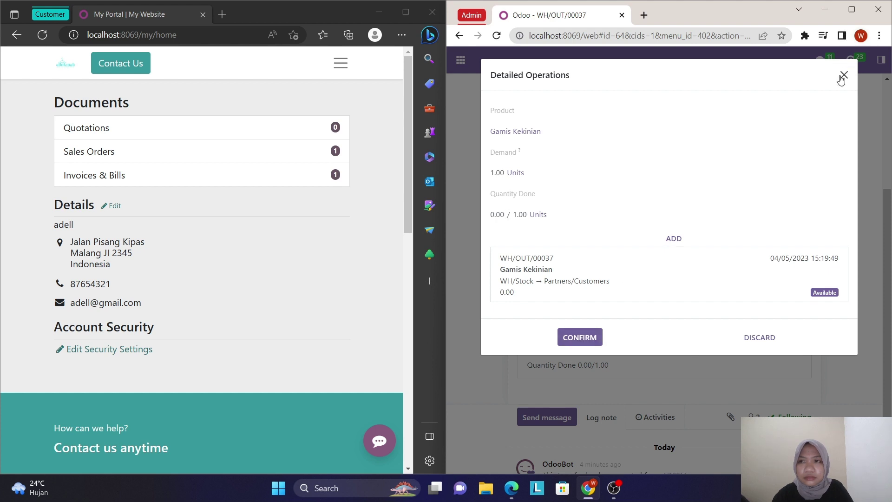
{"action": "left_click", "coordinate": [852, 9]}
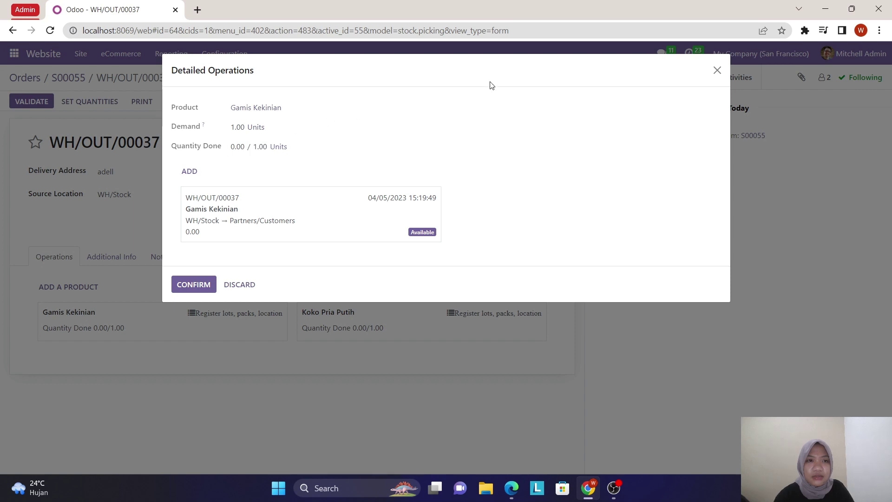
{"action": "left_click", "coordinate": [717, 70]}
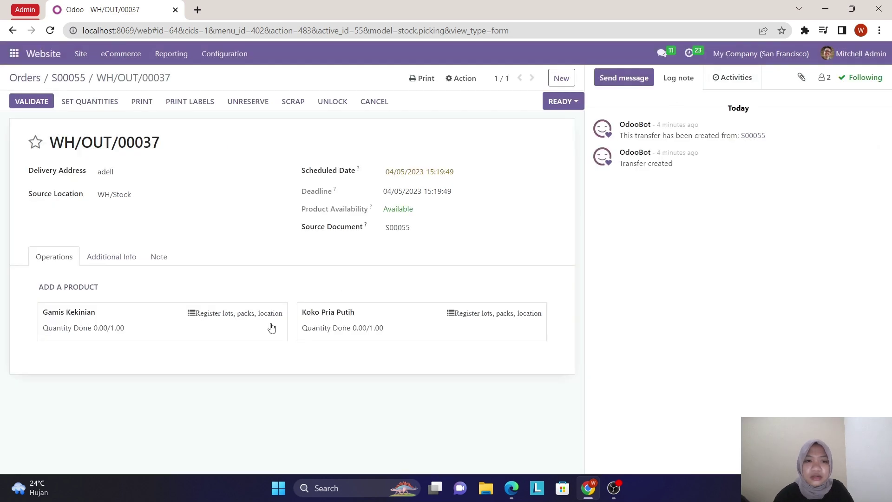
{"action": "left_click", "coordinate": [192, 314]}
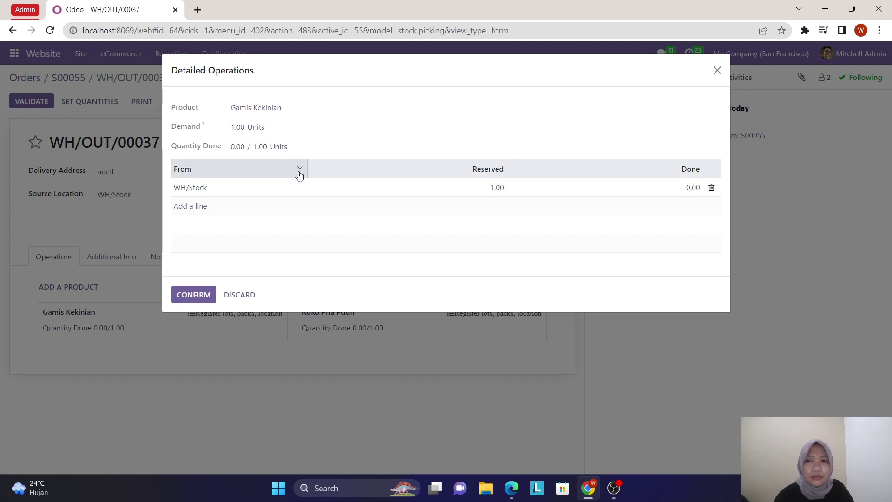
{"action": "left_click", "coordinate": [691, 186]}
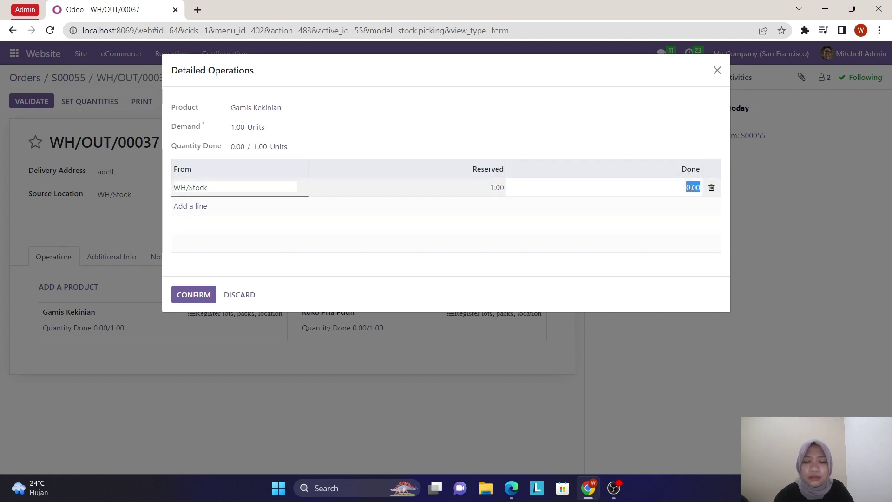
{"action": "type", "text": "1"}
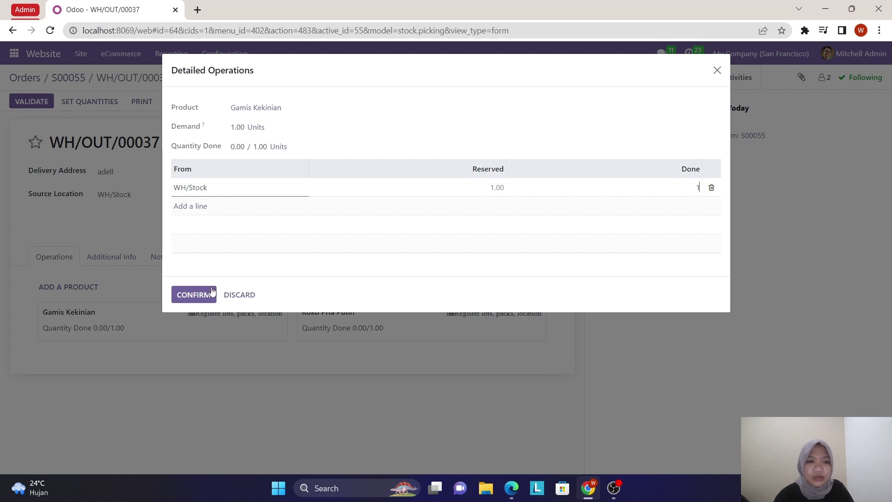
{"action": "left_click", "coordinate": [205, 295]}
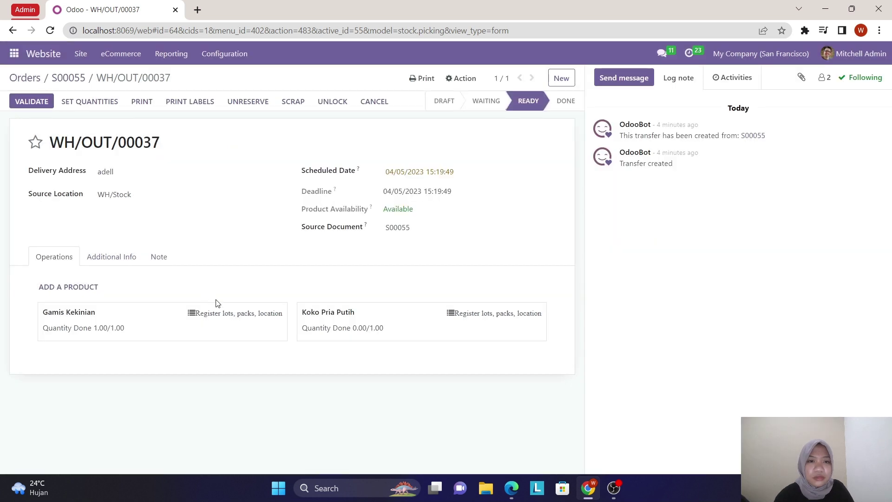
{"action": "left_click", "coordinate": [452, 311]}
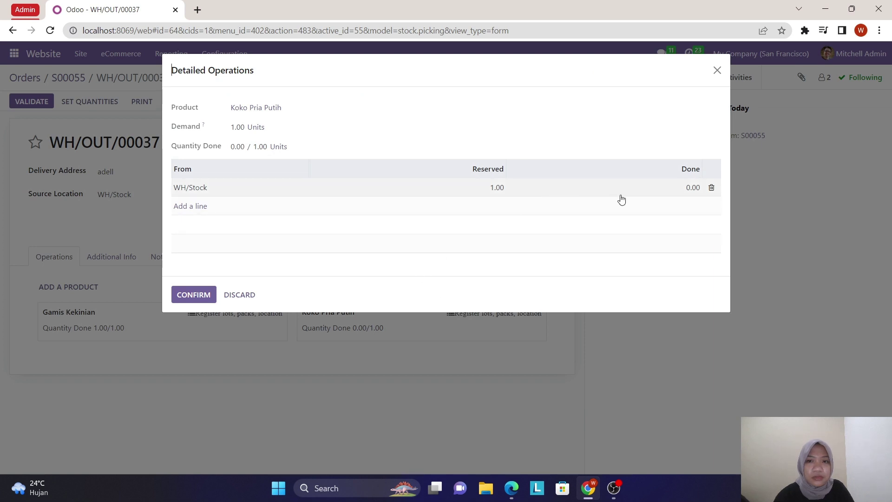
{"action": "left_click", "coordinate": [690, 190]}
{"action": "type", "text": "1"}
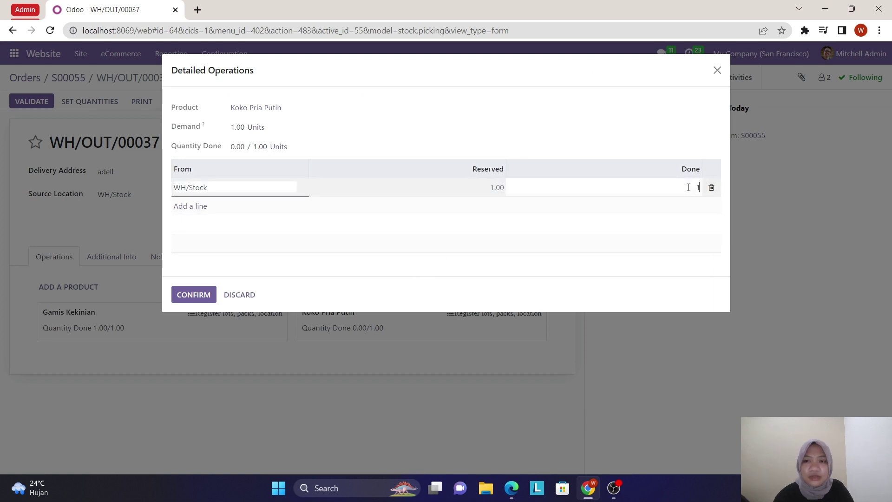
{"action": "left_click", "coordinate": [202, 295]}
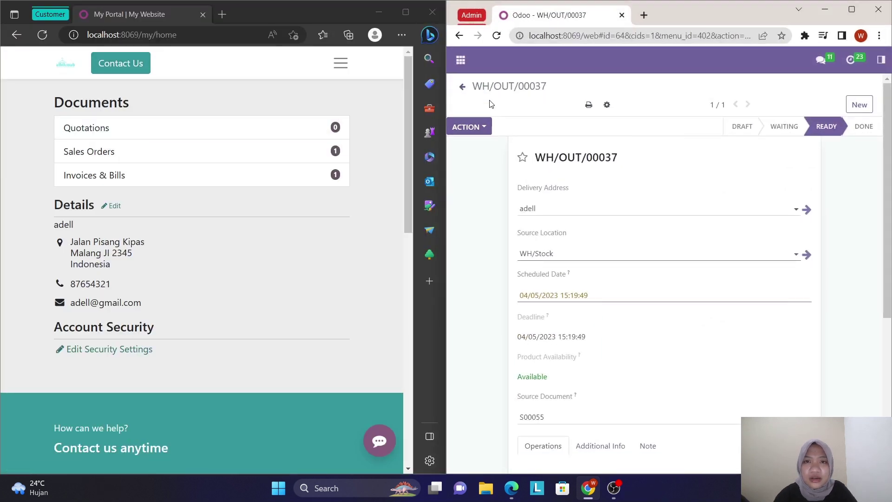
- Validate delivery WH/OUT/00037 to Done and check the chatter's shipped message for S00055
{"action": "left_click", "coordinate": [474, 125]}
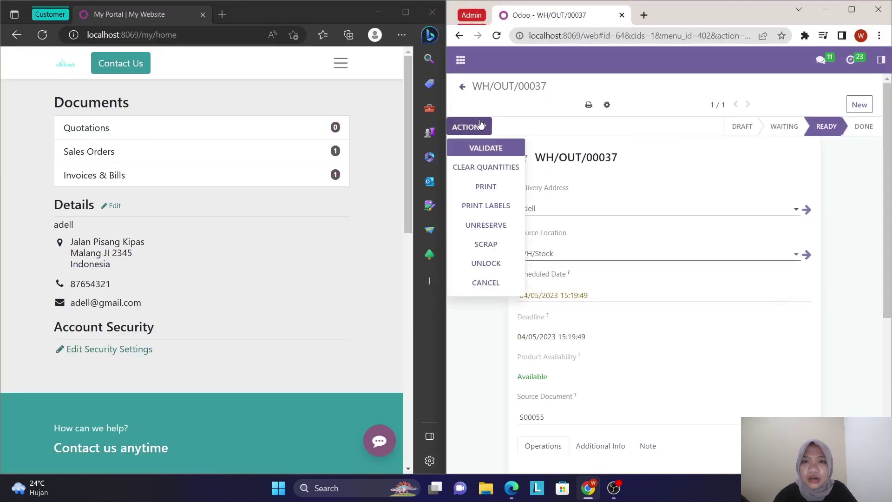
{"action": "left_click", "coordinate": [485, 150]}
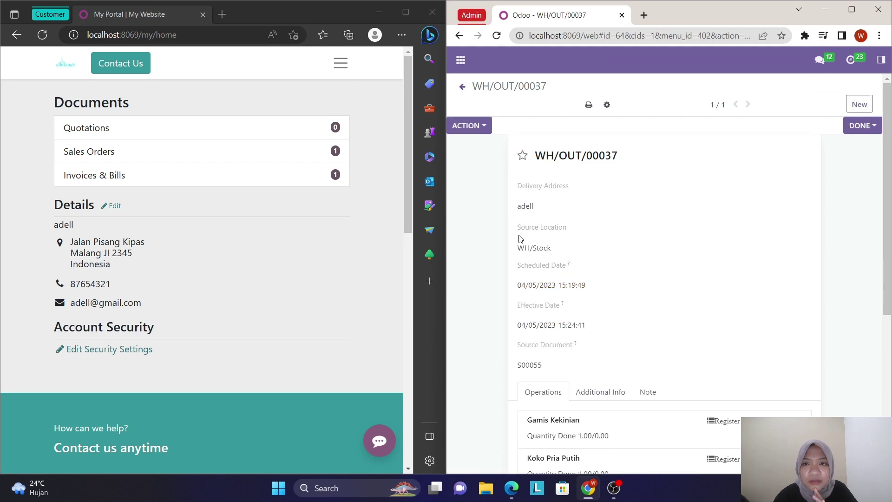
{"action": "scroll", "coordinate": [519, 238], "scroll_direction": "down", "scroll_amount": 4}
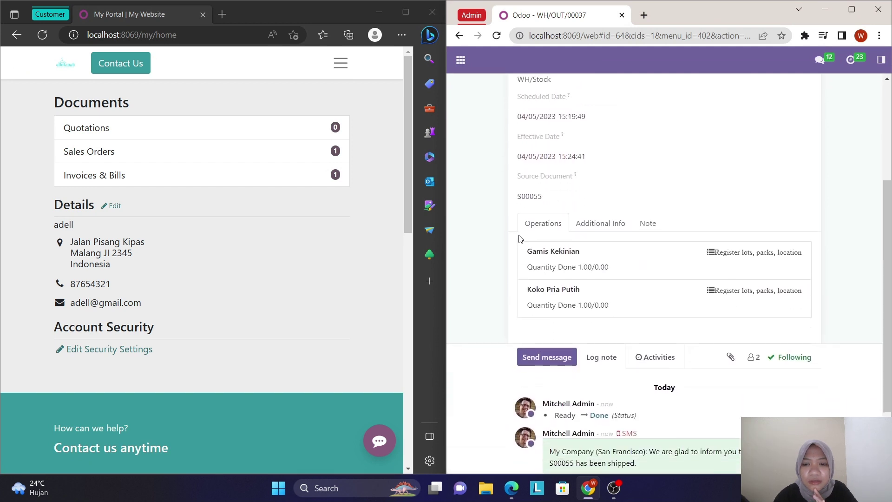
{"action": "scroll", "coordinate": [521, 239], "scroll_direction": "up", "scroll_amount": 4}
{"action": "mouse_move", "coordinate": [877, 129]}
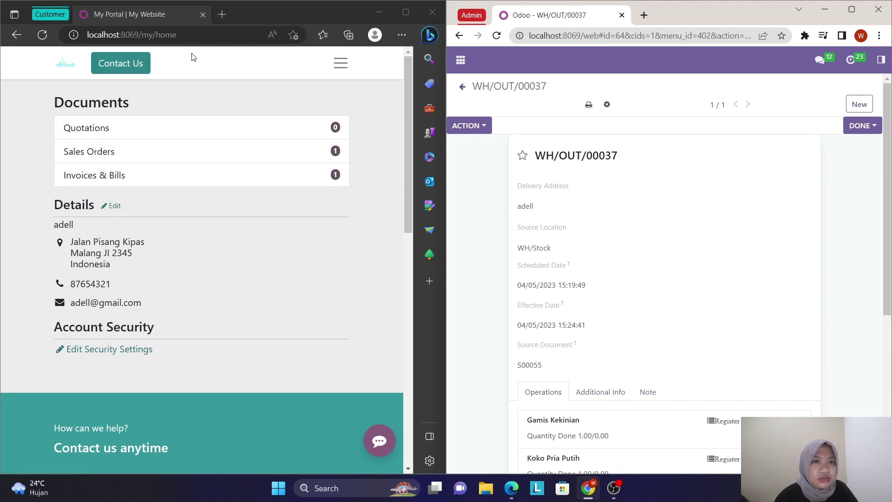
- Open S00055 from My Account's Sales Orders to see invoice Paid and delivery Shipped
{"action": "left_click", "coordinate": [343, 68]}
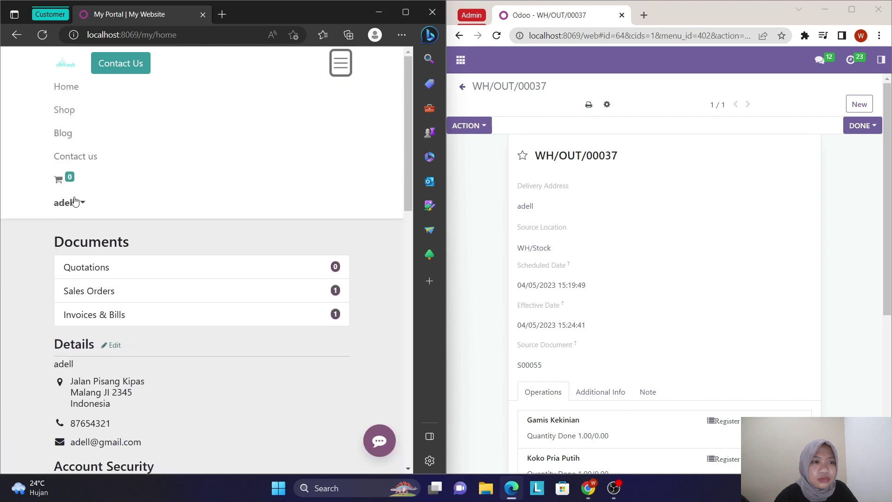
{"action": "left_click", "coordinate": [77, 204]}
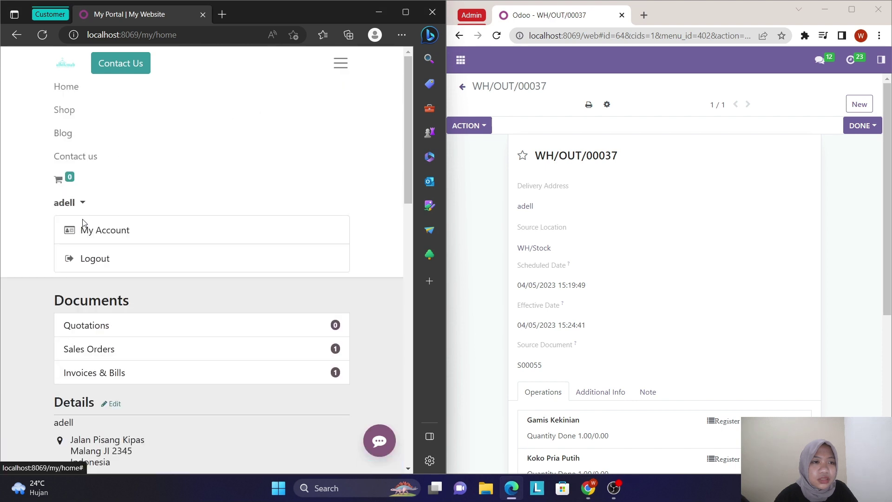
{"action": "left_click", "coordinate": [98, 238]}
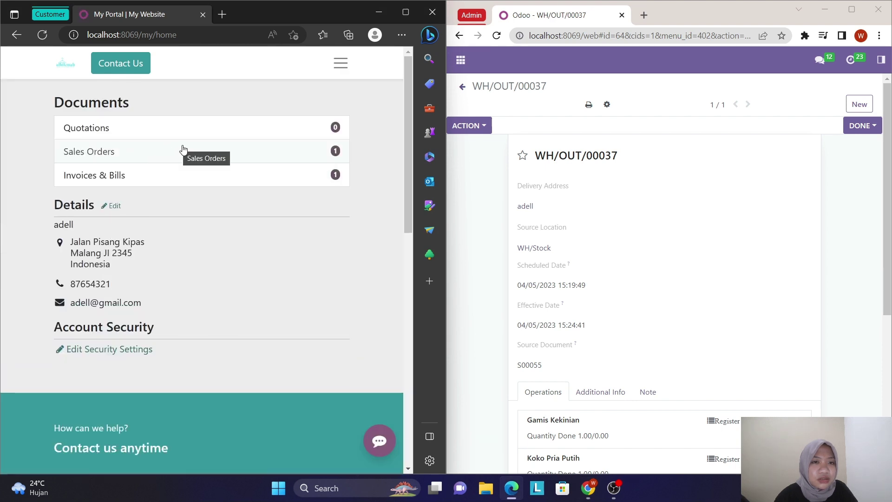
{"action": "left_click", "coordinate": [194, 155]}
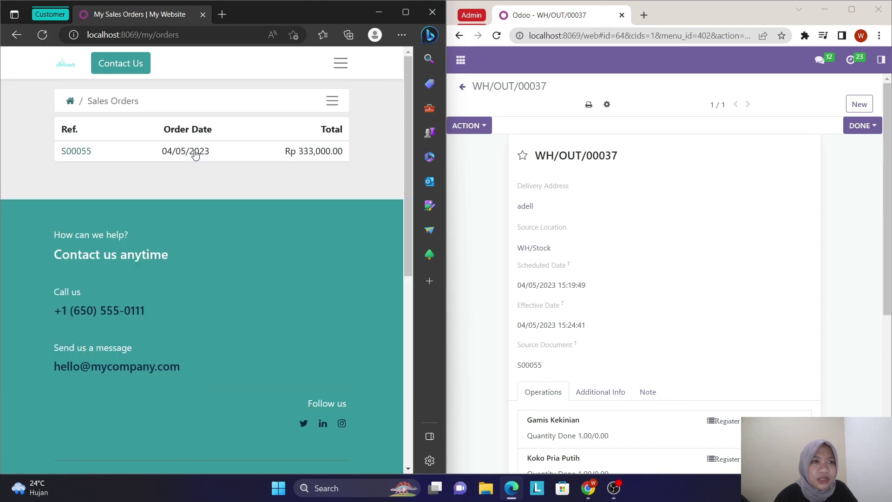
{"action": "left_click", "coordinate": [78, 153]}
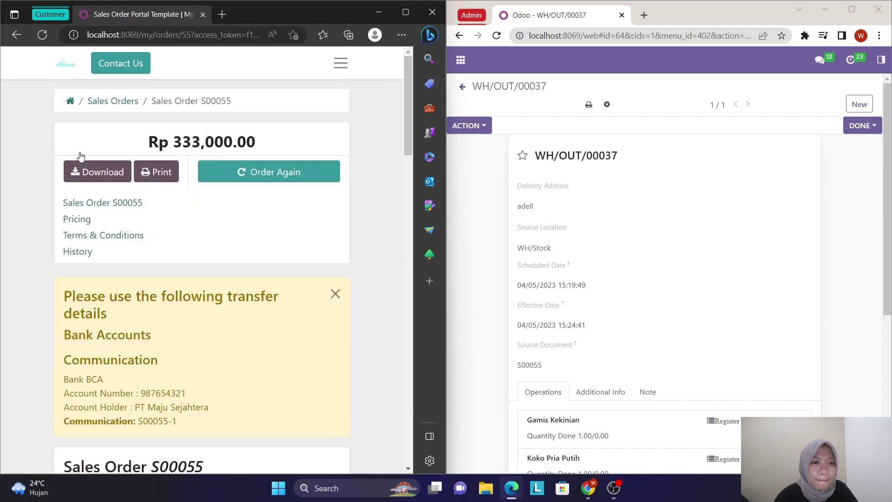
{"action": "scroll", "coordinate": [136, 313], "scroll_direction": "down", "scroll_amount": 7}
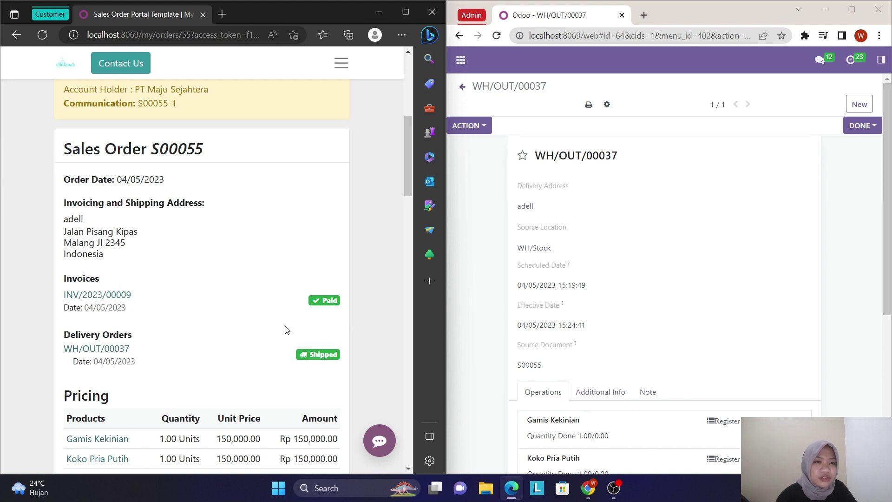
{"action": "scroll", "coordinate": [281, 332], "scroll_direction": "down", "scroll_amount": 3}
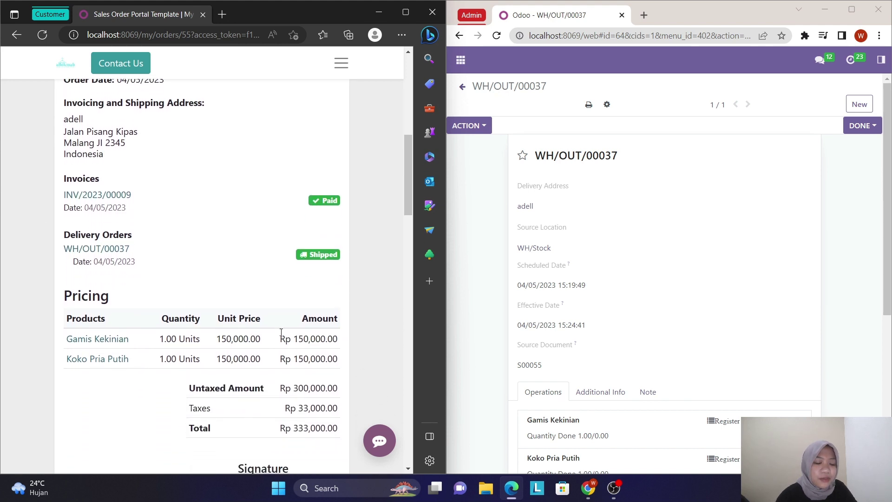
{"action": "scroll", "coordinate": [281, 331], "scroll_direction": "down", "scroll_amount": 3}
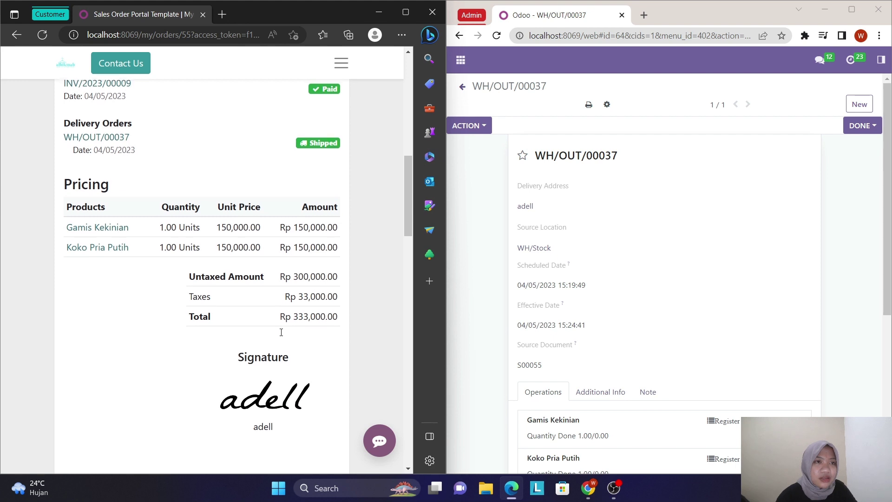
{"action": "scroll", "coordinate": [281, 332], "scroll_direction": "up", "scroll_amount": 2}
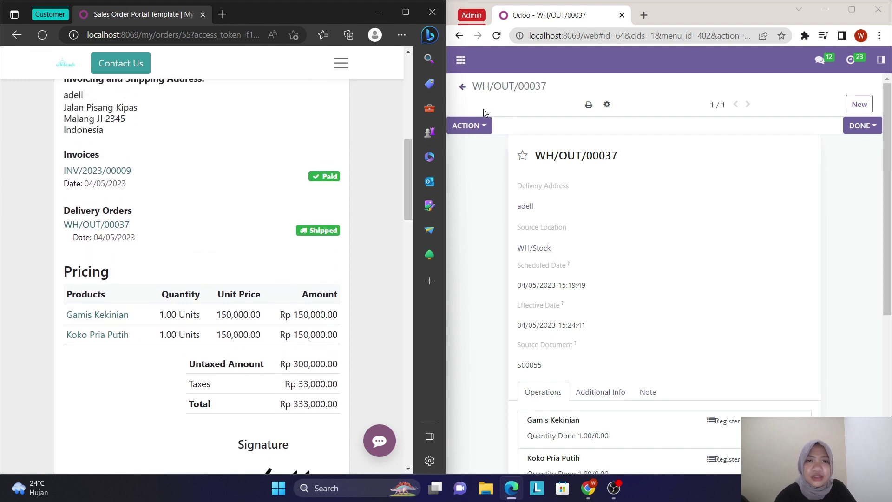
{"action": "scroll", "coordinate": [585, 297], "scroll_direction": "down", "scroll_amount": 3}
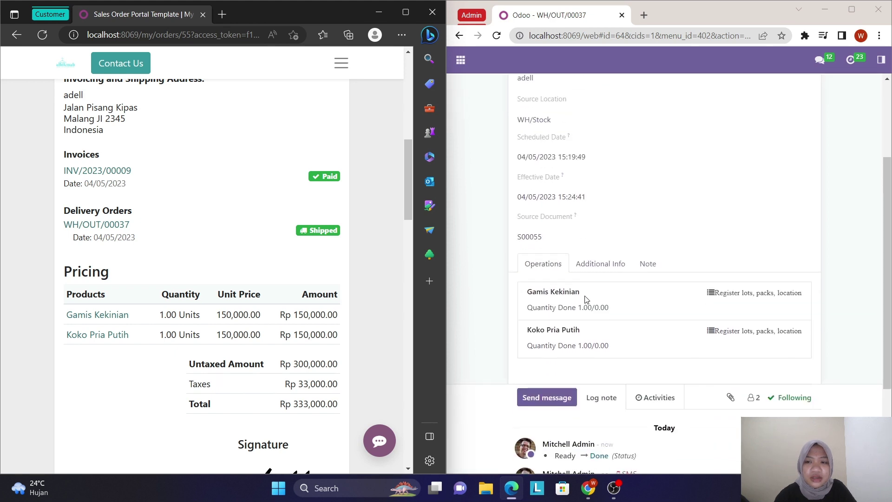
{"action": "scroll", "coordinate": [584, 299], "scroll_direction": "up", "scroll_amount": 3}
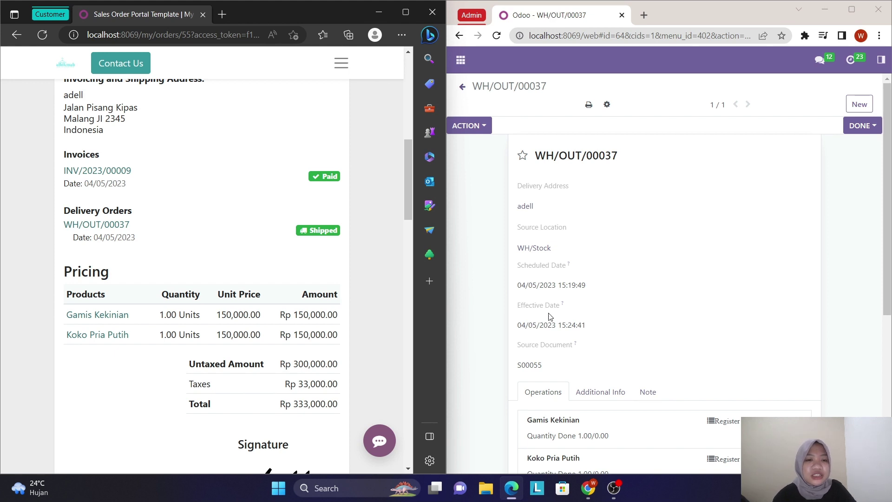
{"action": "scroll", "coordinate": [298, 370], "scroll_direction": "up", "scroll_amount": 2}
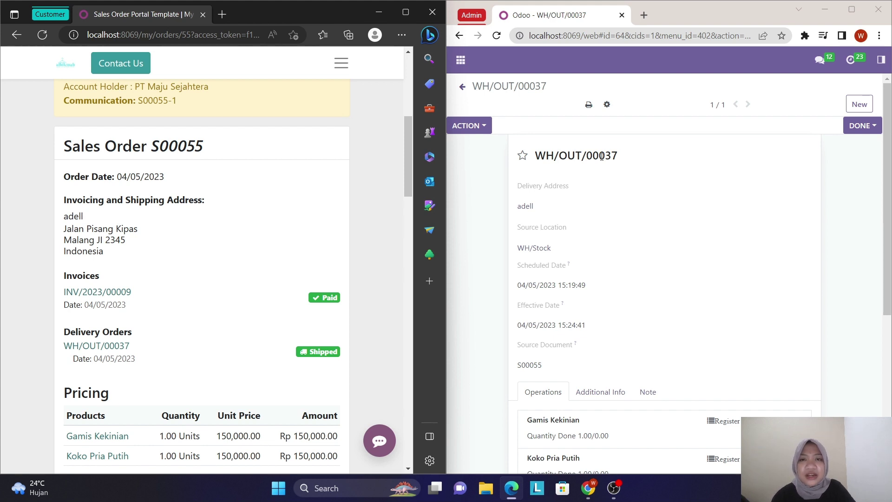
{"action": "scroll", "coordinate": [645, 390], "scroll_direction": "down", "scroll_amount": 5}
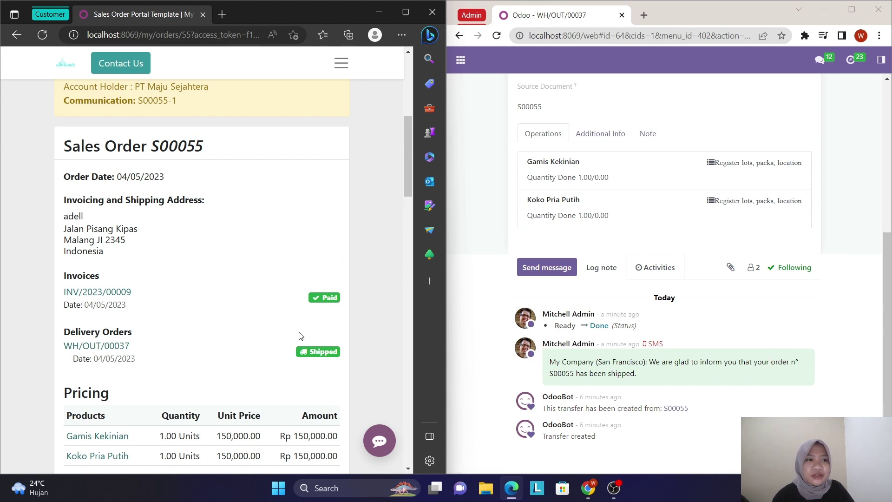
{"action": "scroll", "coordinate": [291, 342], "scroll_direction": "down", "scroll_amount": 1}
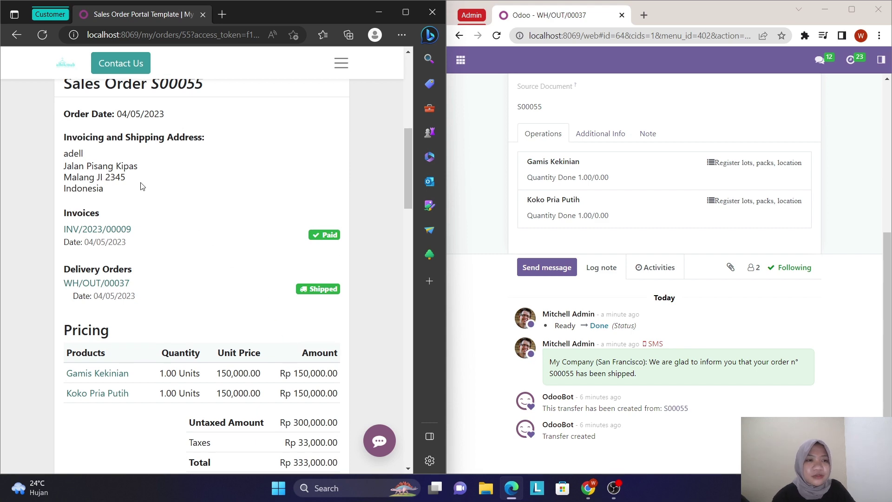
{"action": "scroll", "coordinate": [175, 272], "scroll_direction": "down", "scroll_amount": 3}
{"action": "scroll", "coordinate": [175, 272], "scroll_direction": "up", "scroll_amount": 8}
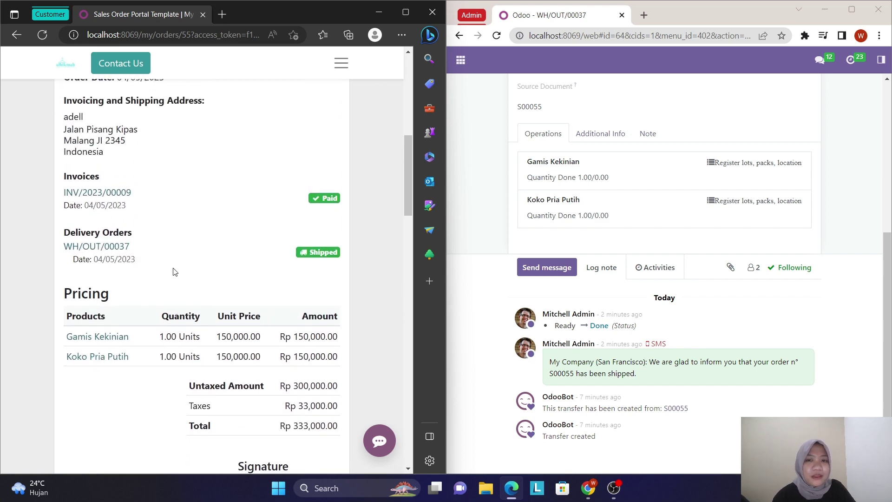
{"action": "scroll", "coordinate": [174, 272], "scroll_direction": "up", "scroll_amount": 3}
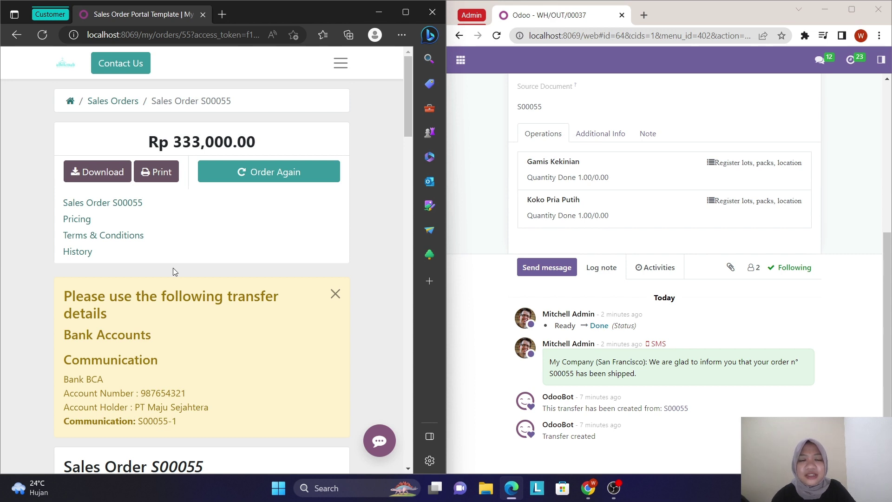
{"action": "scroll", "coordinate": [490, 205], "scroll_direction": "up", "scroll_amount": 5}
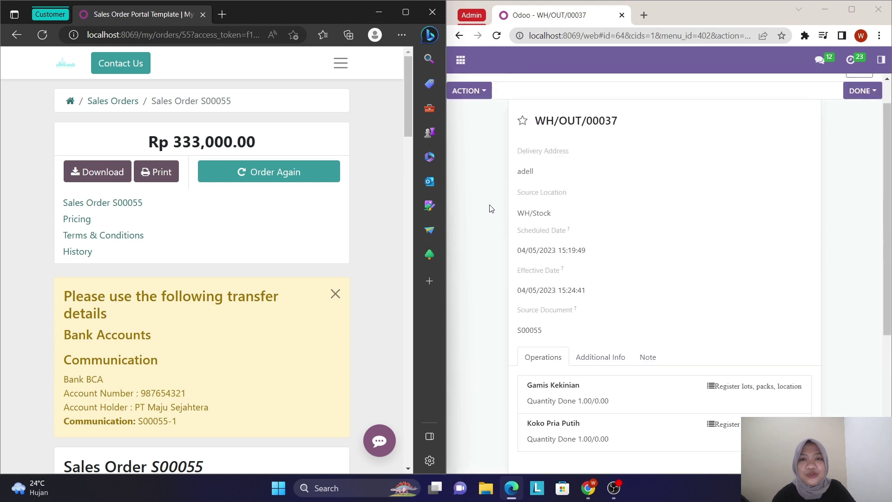
{"action": "scroll", "coordinate": [490, 208], "scroll_direction": "up", "scroll_amount": 1}
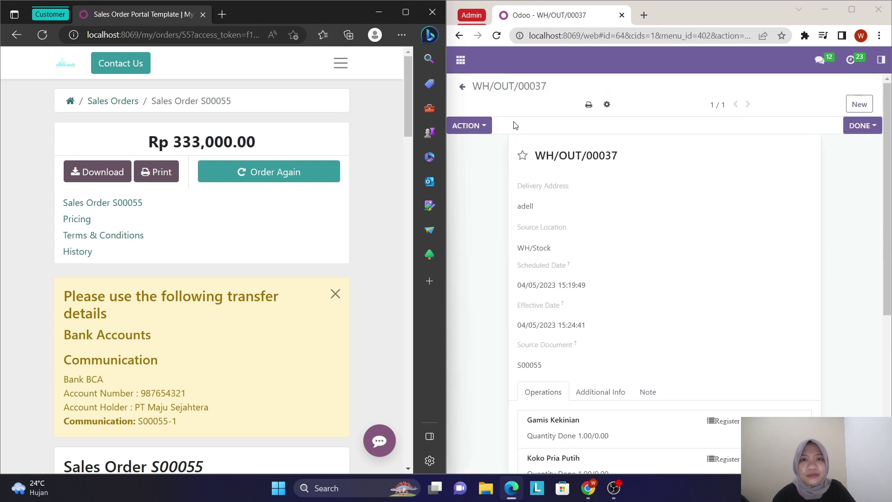